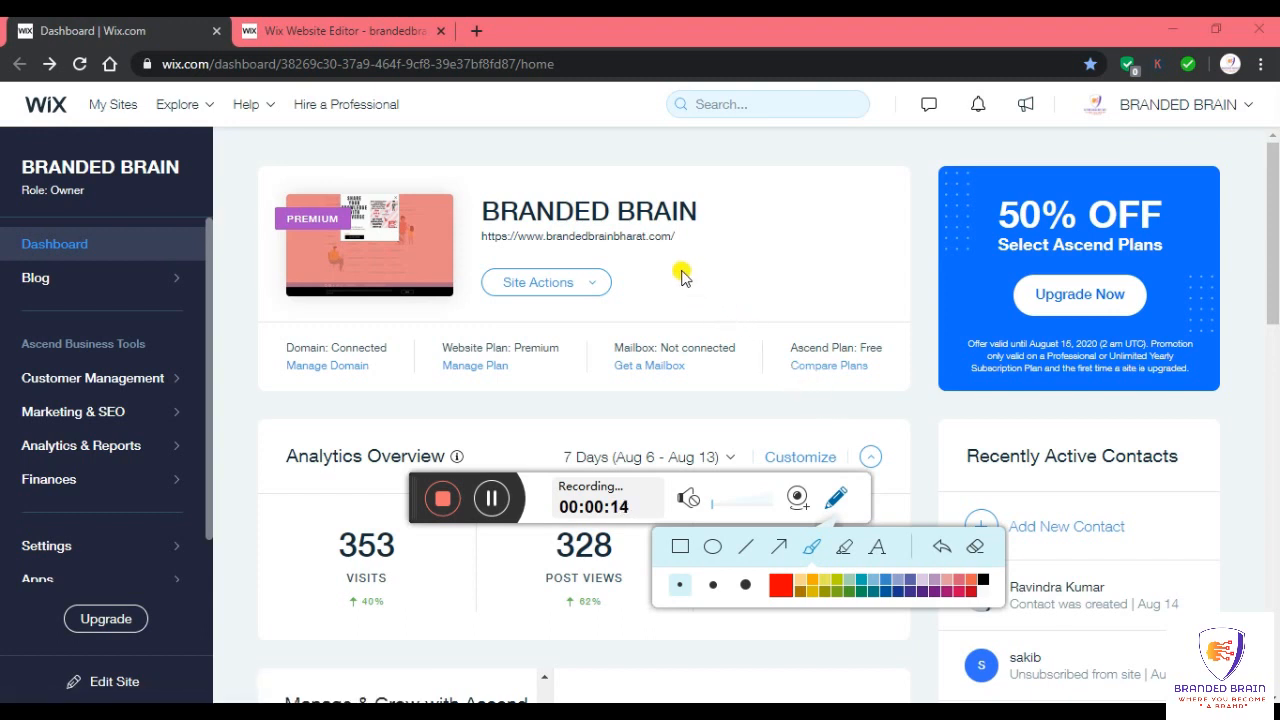
{"action": "left_click_drag", "start_coordinate": [681, 270], "coordinate": [716, 286]}
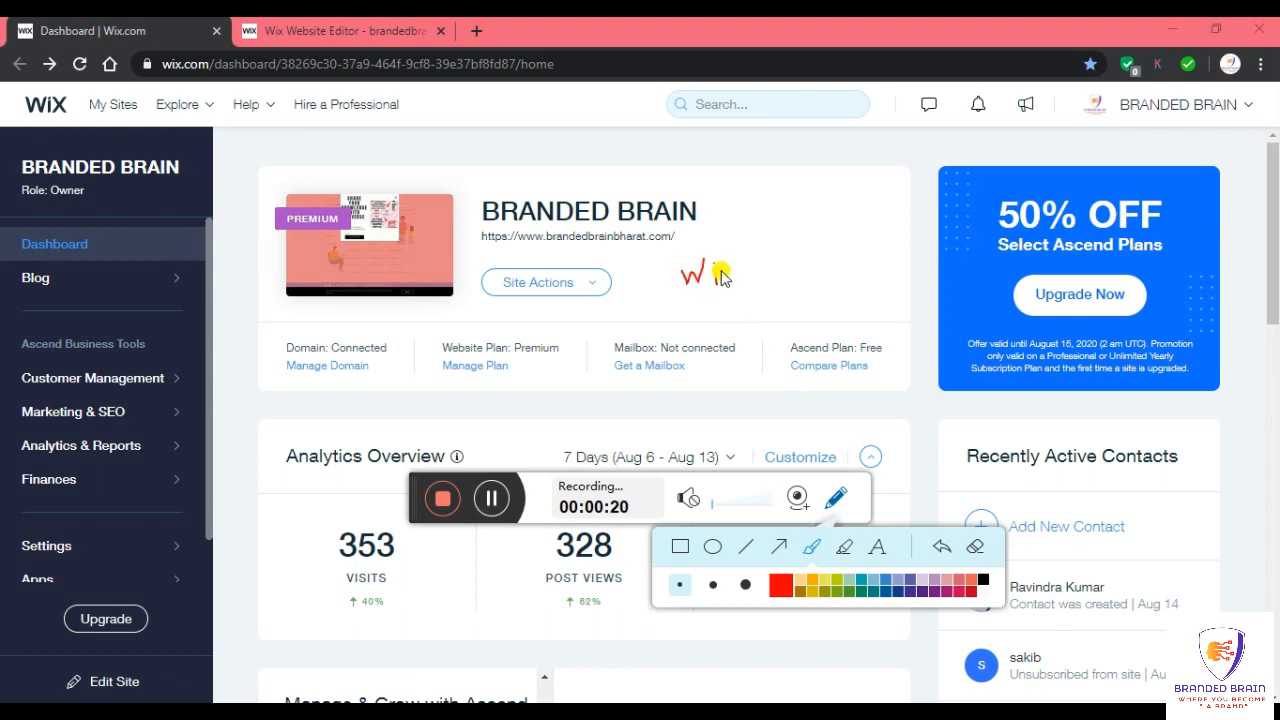
{"action": "mouse_move", "coordinate": [728, 268]}
{"action": "left_mouse_down"}
{"action": "mouse_move", "coordinate": [748, 286]}
{"action": "mouse_move", "coordinate": [736, 289]}
{"action": "mouse_move", "coordinate": [752, 264]}
{"action": "mouse_move", "coordinate": [712, 240]}
{"action": "mouse_move", "coordinate": [662, 258]}
{"action": "mouse_move", "coordinate": [671, 310]}
{"action": "mouse_move", "coordinate": [737, 294]}
{"action": "mouse_move", "coordinate": [751, 250]}
{"action": "left_mouse_up"}
{"action": "mouse_move", "coordinate": [717, 189]}
{"action": "left_mouse_down"}
{"action": "mouse_move", "coordinate": [734, 206]}
{"action": "mouse_move", "coordinate": [735, 179]}
{"action": "mouse_move", "coordinate": [745, 193]}
{"action": "mouse_move", "coordinate": [734, 206]}
{"action": "mouse_move", "coordinate": [764, 192]}
{"action": "mouse_move", "coordinate": [768, 207]}
{"action": "left_mouse_up"}
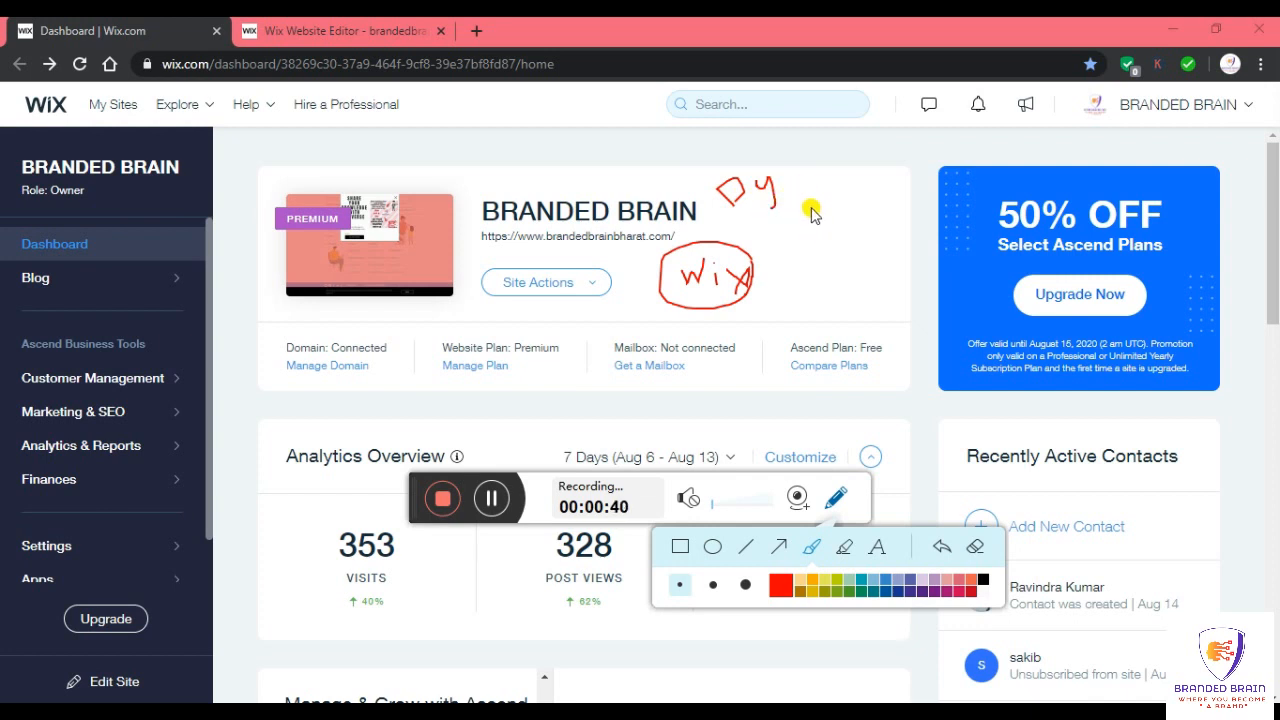
{"action": "mouse_move", "coordinate": [810, 207]}
{"action": "left_mouse_down"}
{"action": "mouse_move", "coordinate": [853, 207]}
{"action": "mouse_move", "coordinate": [847, 226]}
{"action": "left_mouse_up"}
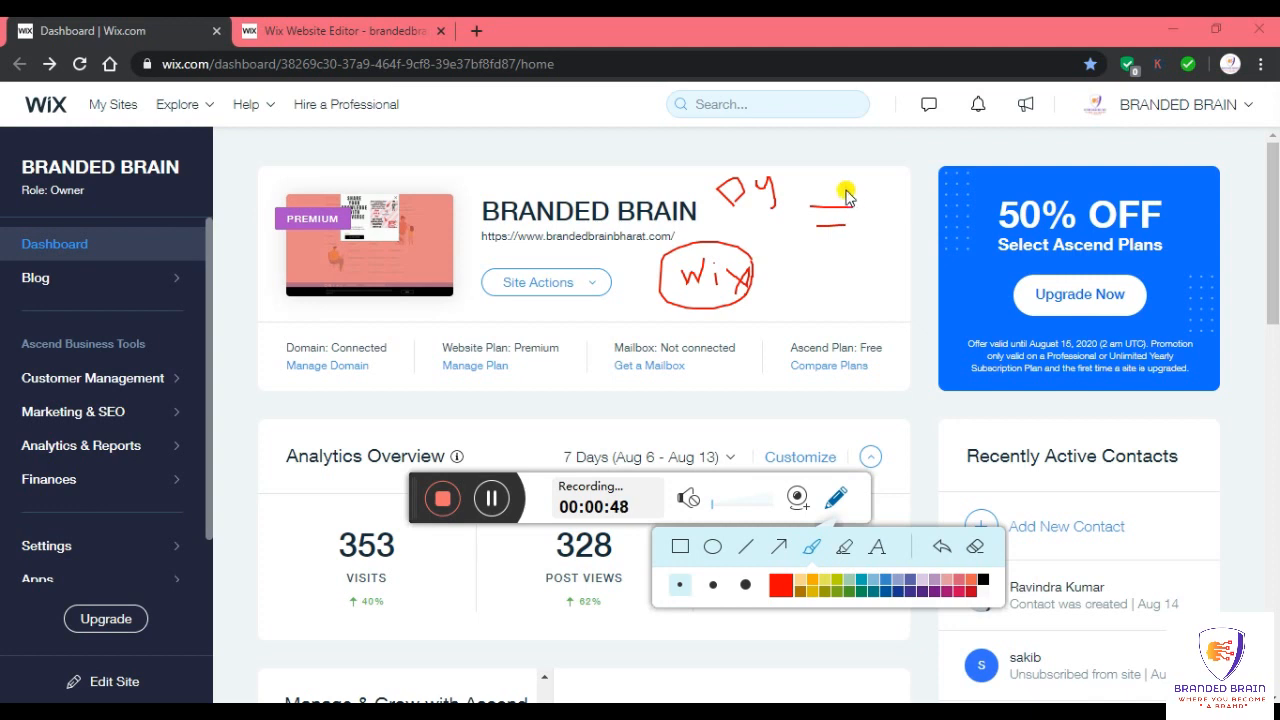
{"action": "left_click_drag", "start_coordinate": [845, 188], "coordinate": [914, 186]}
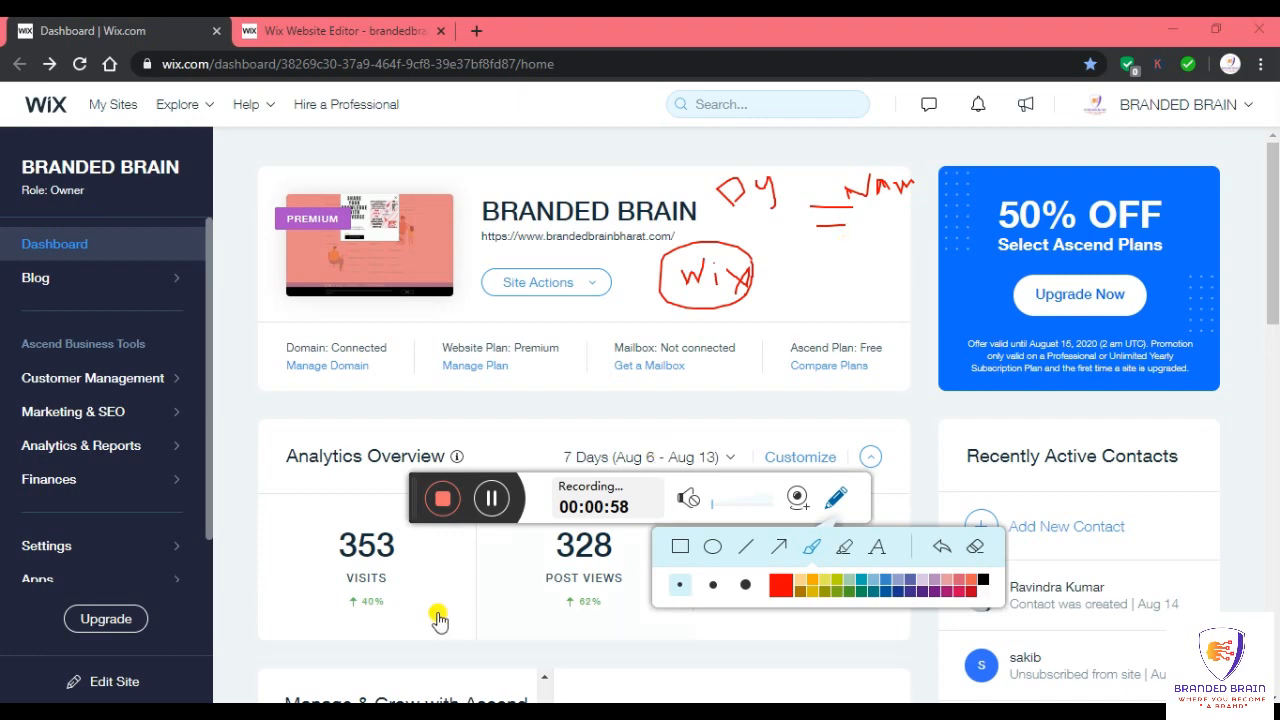
- Switch to the Excel workbook WIX DYNAMIC PAGE DEMO to view the sample titles, short notes, descriptions and images
{"action": "mouse_move", "coordinate": [362, 711]}
{"action": "left_click", "coordinate": [362, 630]}
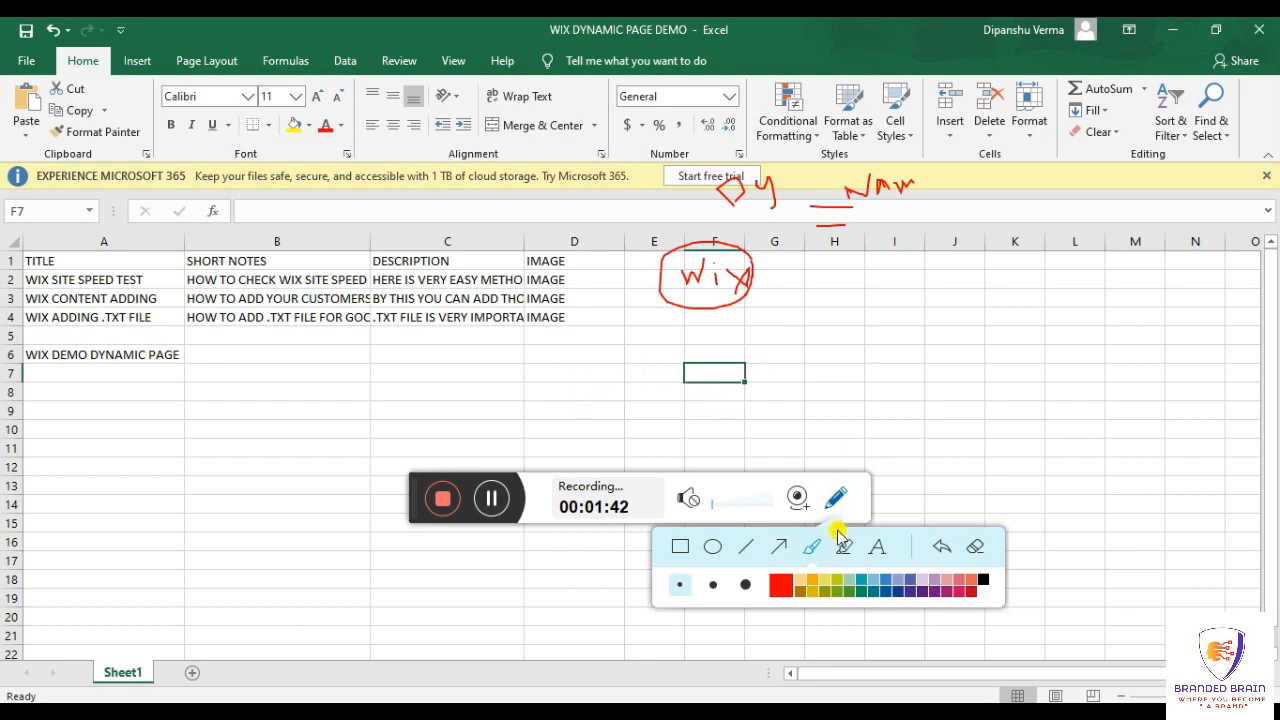
{"action": "mouse_move", "coordinate": [516, 399]}
{"action": "left_mouse_down"}
{"action": "mouse_move", "coordinate": [684, 369]}
{"action": "mouse_move", "coordinate": [658, 409]}
{"action": "left_mouse_up"}
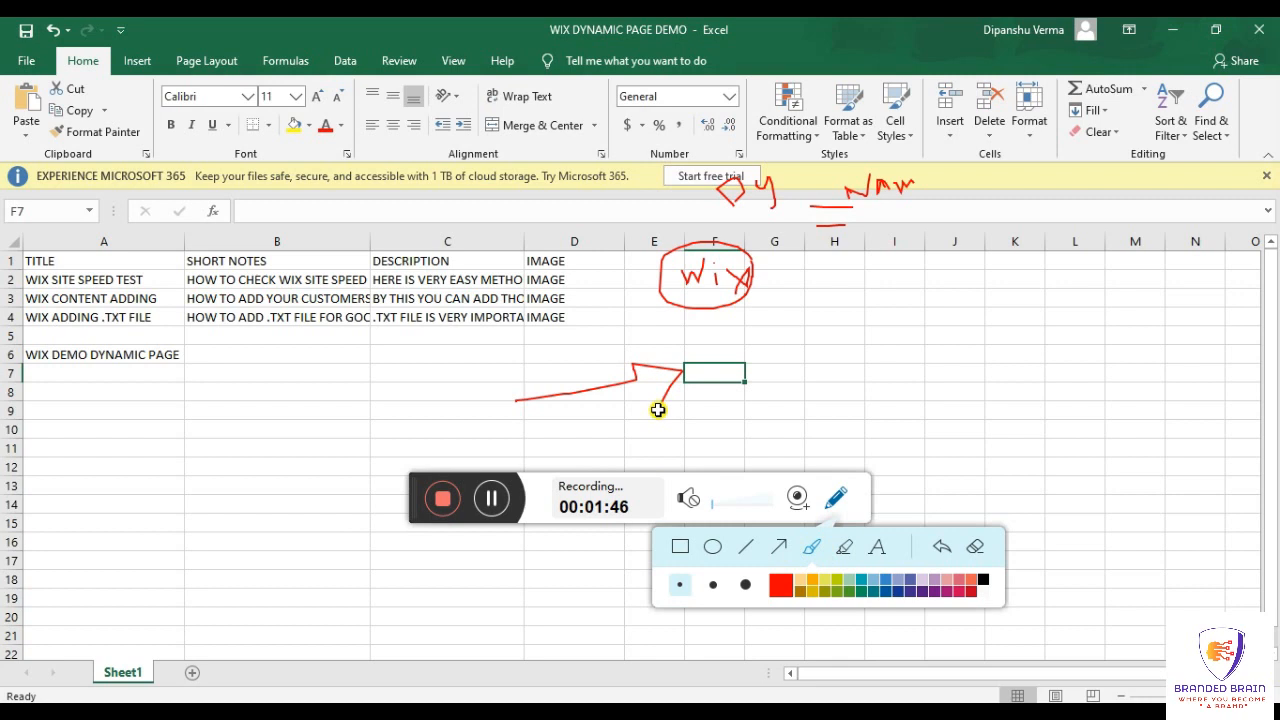
{"action": "mouse_move", "coordinate": [800, 355]}
{"action": "left_mouse_down"}
{"action": "mouse_move", "coordinate": [897, 427]}
{"action": "mouse_move", "coordinate": [983, 406]}
{"action": "mouse_move", "coordinate": [1034, 371]}
{"action": "mouse_move", "coordinate": [1064, 421]}
{"action": "mouse_move", "coordinate": [1088, 391]}
{"action": "mouse_move", "coordinate": [1100, 424]}
{"action": "left_mouse_up"}
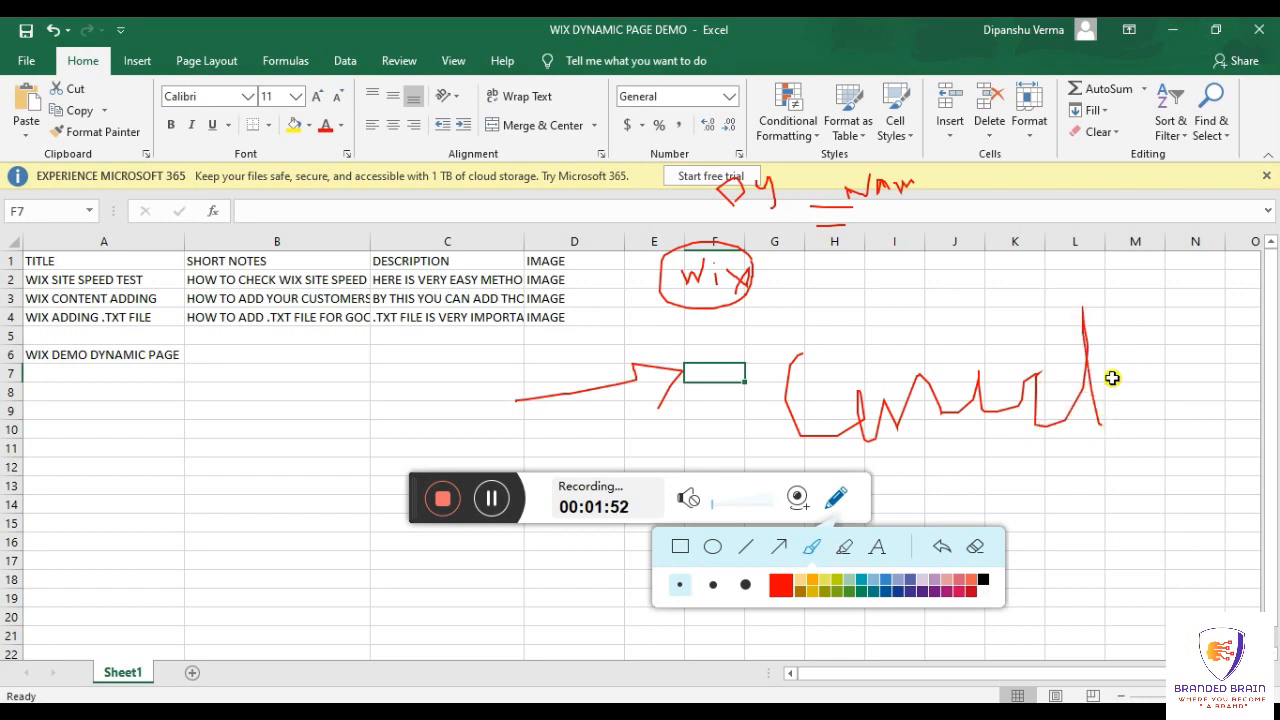
{"action": "left_click_drag", "start_coordinate": [1068, 374], "coordinate": [1111, 372]}
{"action": "mouse_move", "coordinate": [777, 443]}
{"action": "left_mouse_down"}
{"action": "mouse_move", "coordinate": [1126, 414]}
{"action": "mouse_move", "coordinate": [1001, 260]}
{"action": "mouse_move", "coordinate": [771, 391]}
{"action": "mouse_move", "coordinate": [790, 465]}
{"action": "mouse_move", "coordinate": [812, 480]}
{"action": "left_mouse_up"}
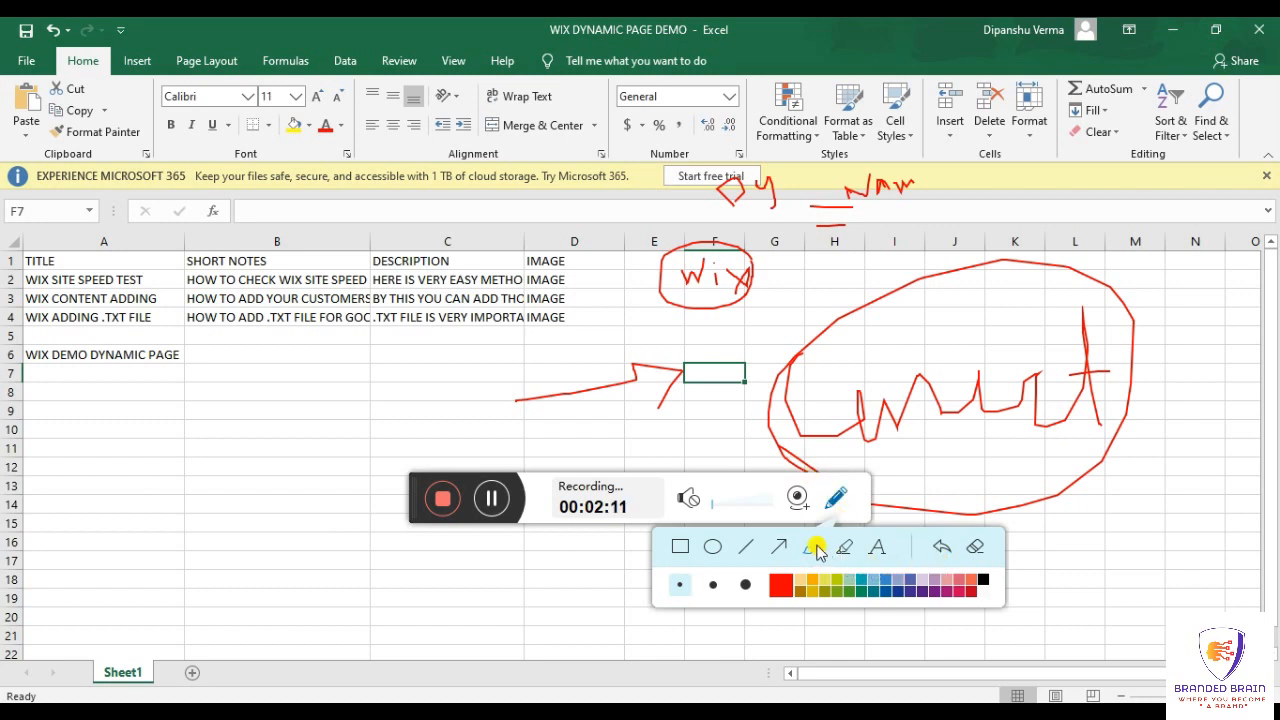
{"action": "left_click", "coordinate": [970, 550]}
{"action": "left_click", "coordinate": [839, 509]}
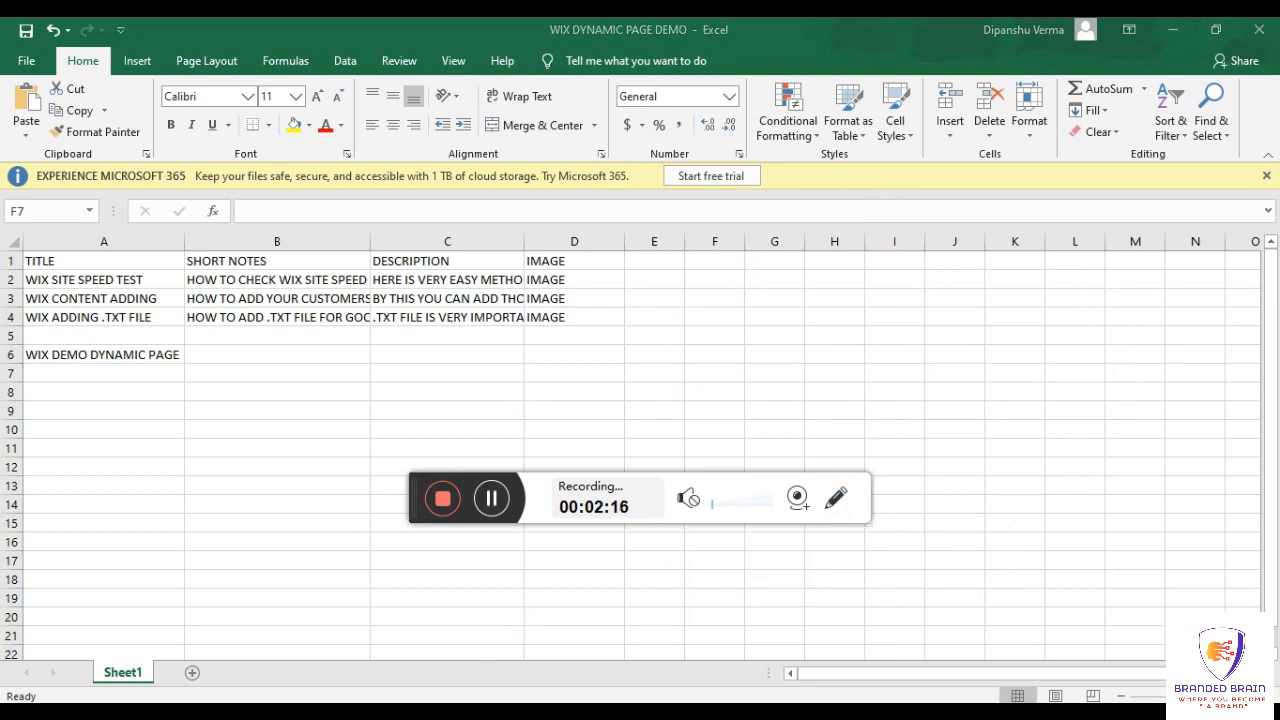
- Switch back to the browser and open the site's DEMO page in the Wix Website Editor
{"action": "left_click", "coordinate": [293, 711]}
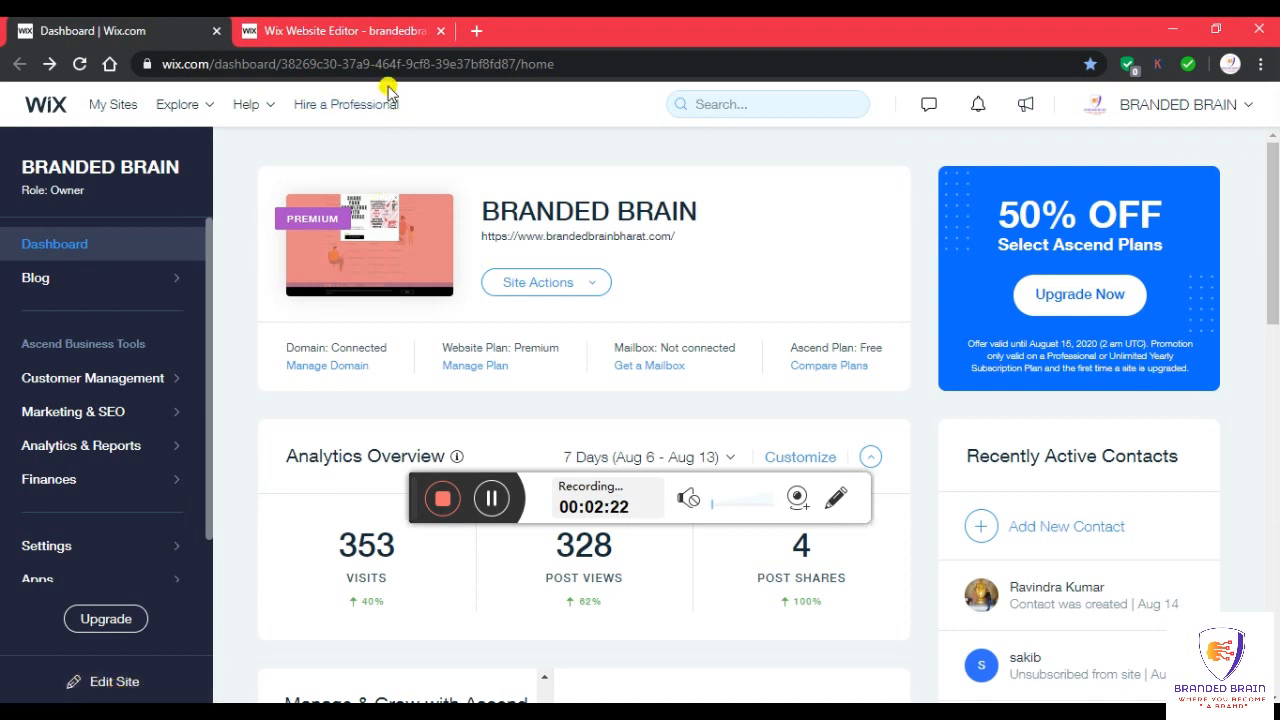
{"action": "left_click", "coordinate": [350, 36]}
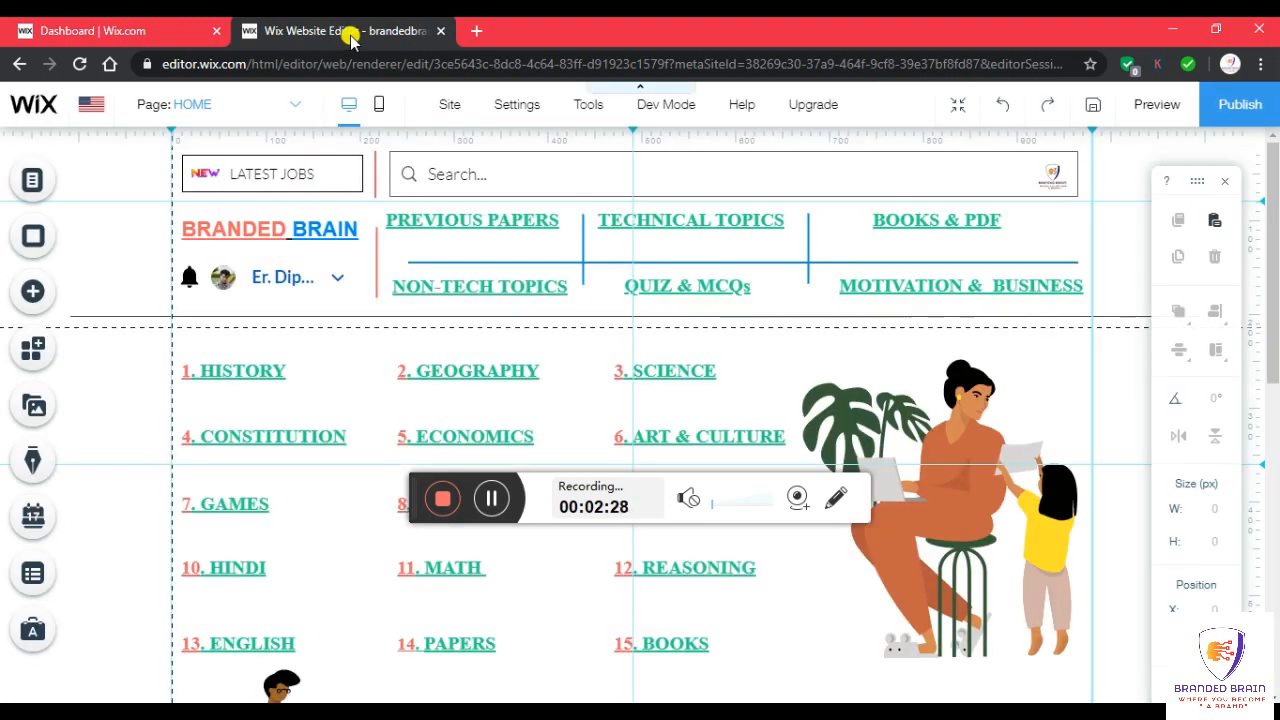
{"action": "left_click", "coordinate": [22, 181]}
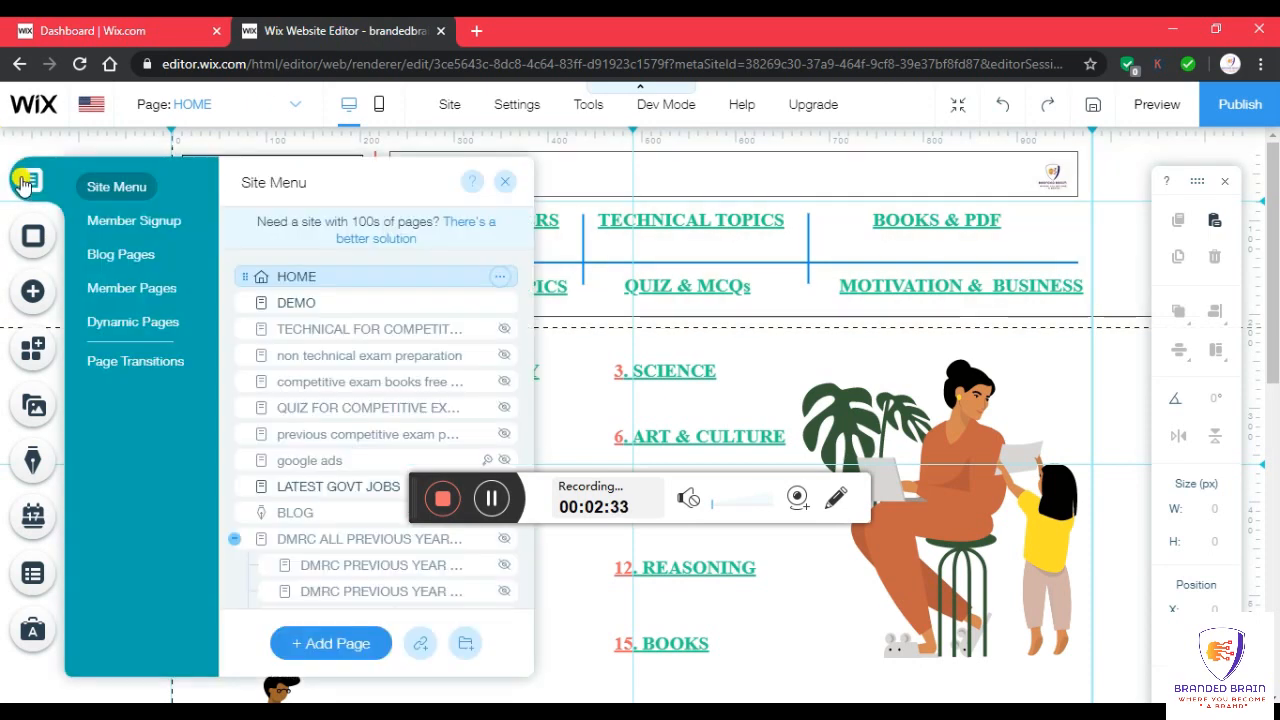
{"action": "left_click", "coordinate": [303, 307]}
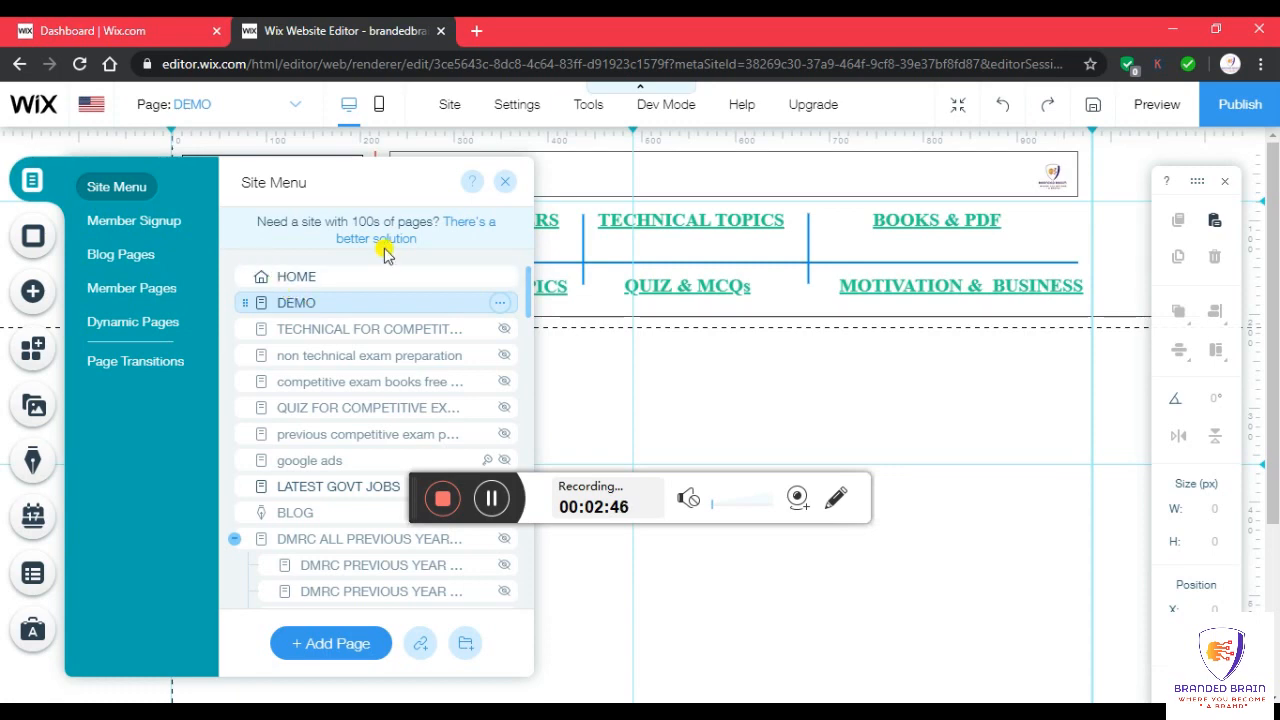
{"action": "left_click", "coordinate": [507, 187]}
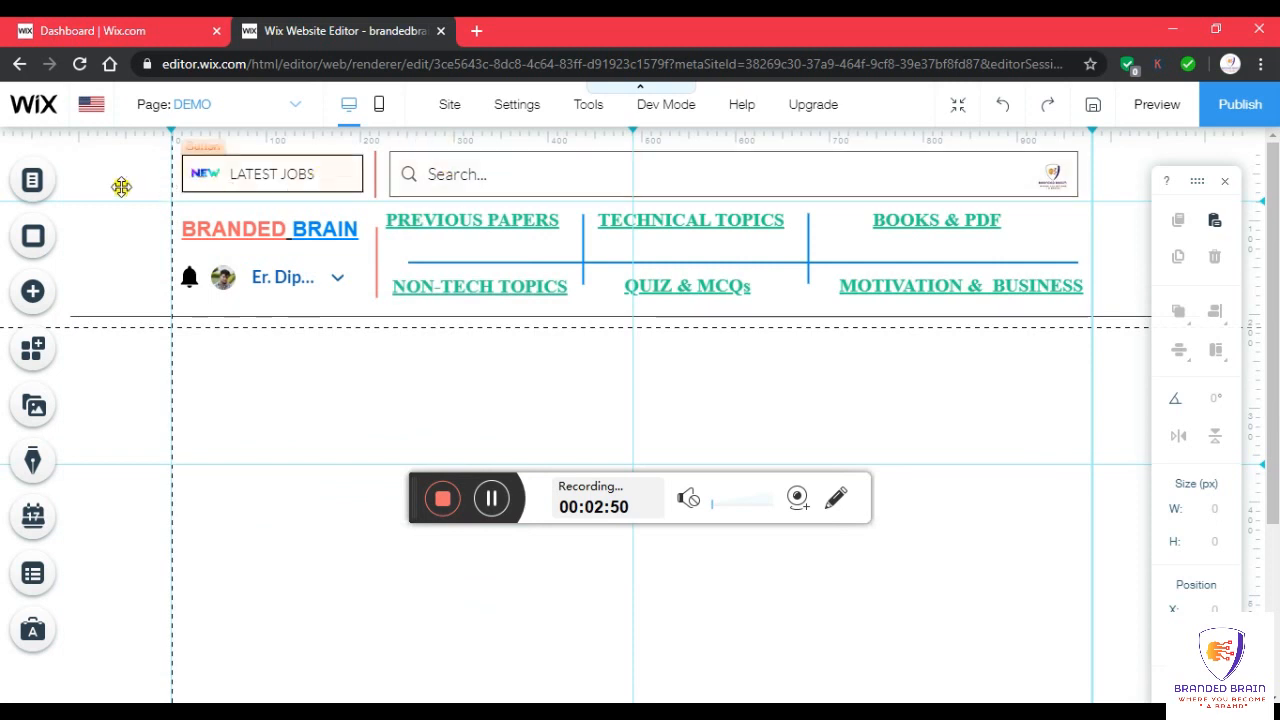
- Read the suggested better solution for sites with hundreds of pages and close its information window
{"action": "left_click", "coordinate": [35, 185]}
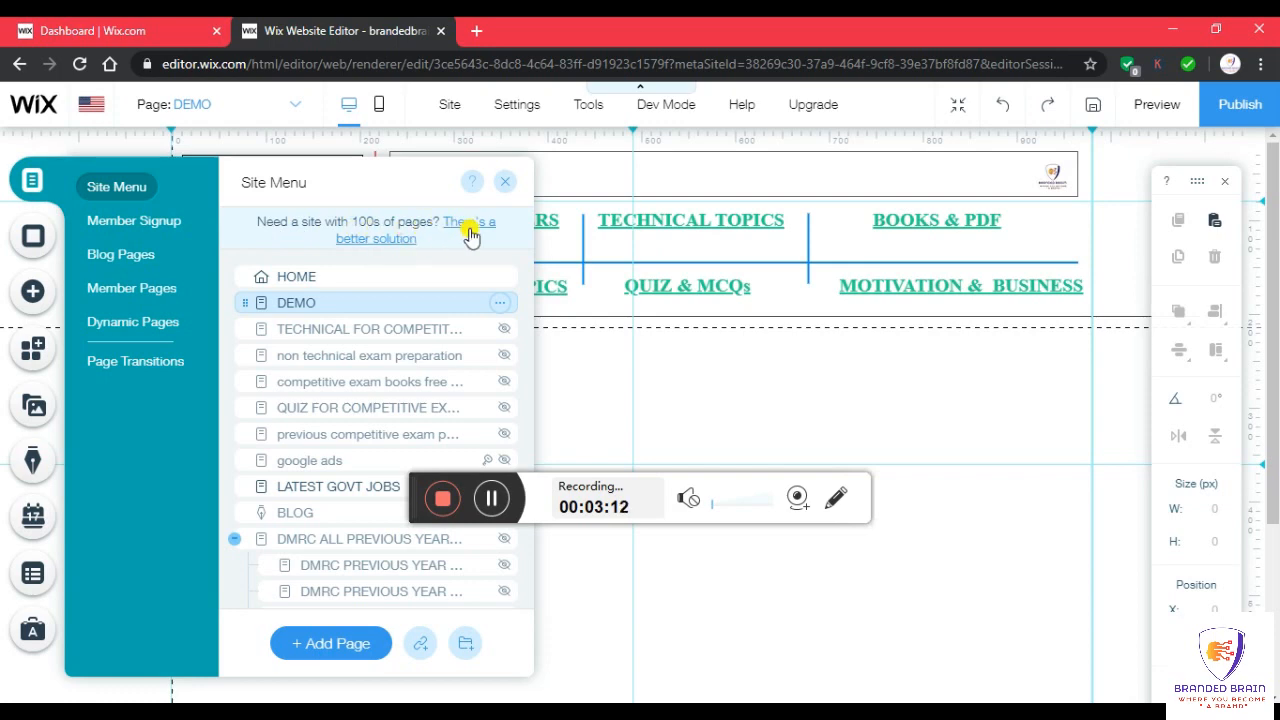
{"action": "left_click", "coordinate": [400, 246]}
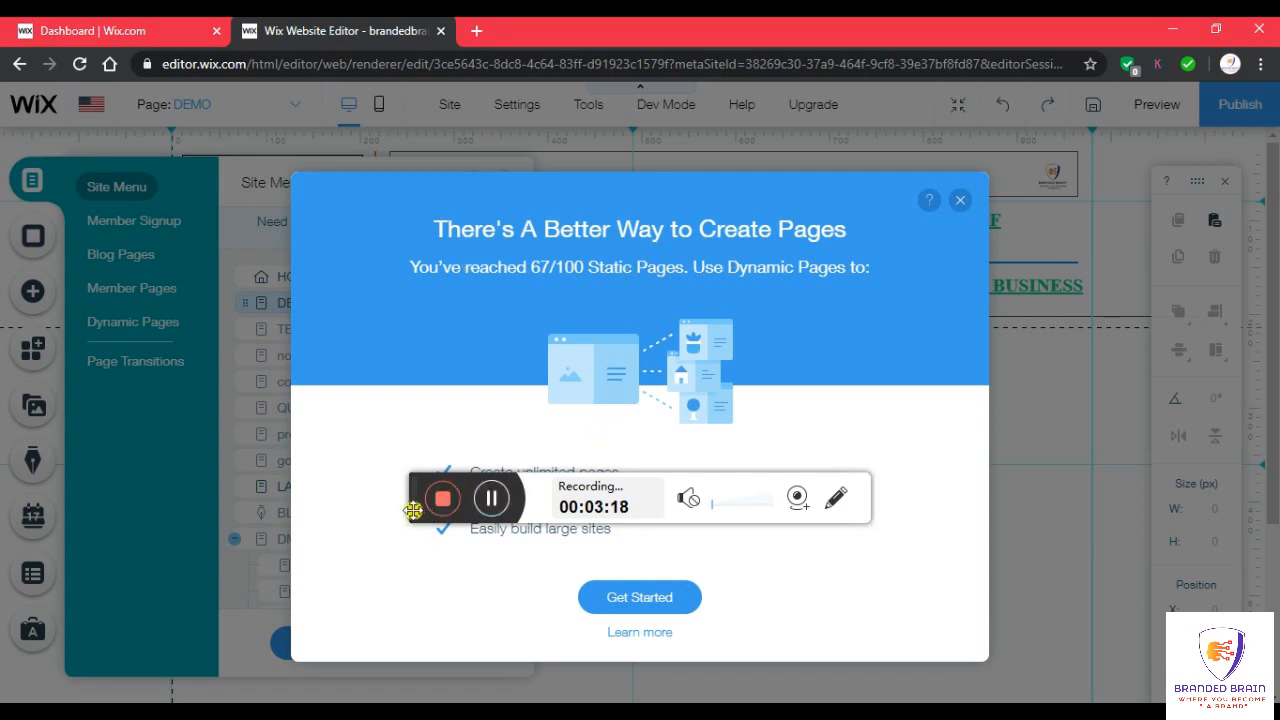
{"action": "left_click_drag", "start_coordinate": [413, 510], "coordinate": [413, 410]}
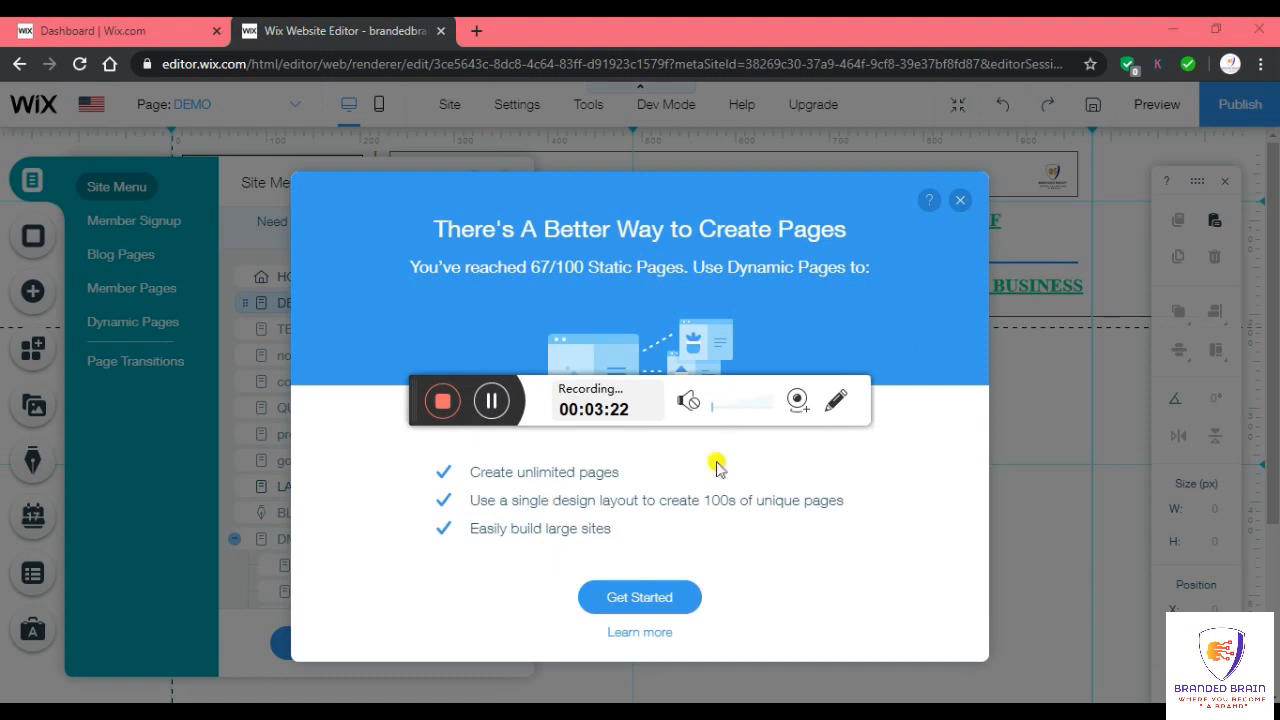
{"action": "left_click", "coordinate": [960, 201]}
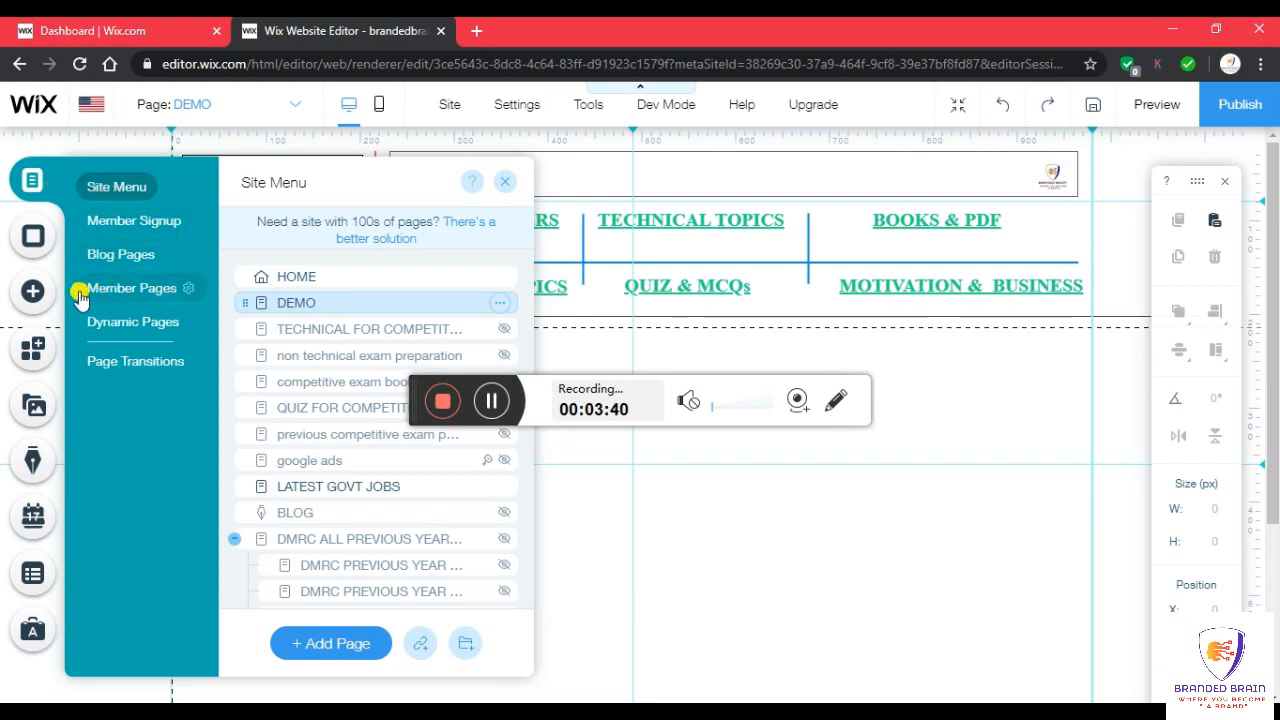
- Add dynamic pages to the site and start a new page from the Blank content type
{"action": "left_click", "coordinate": [163, 325]}
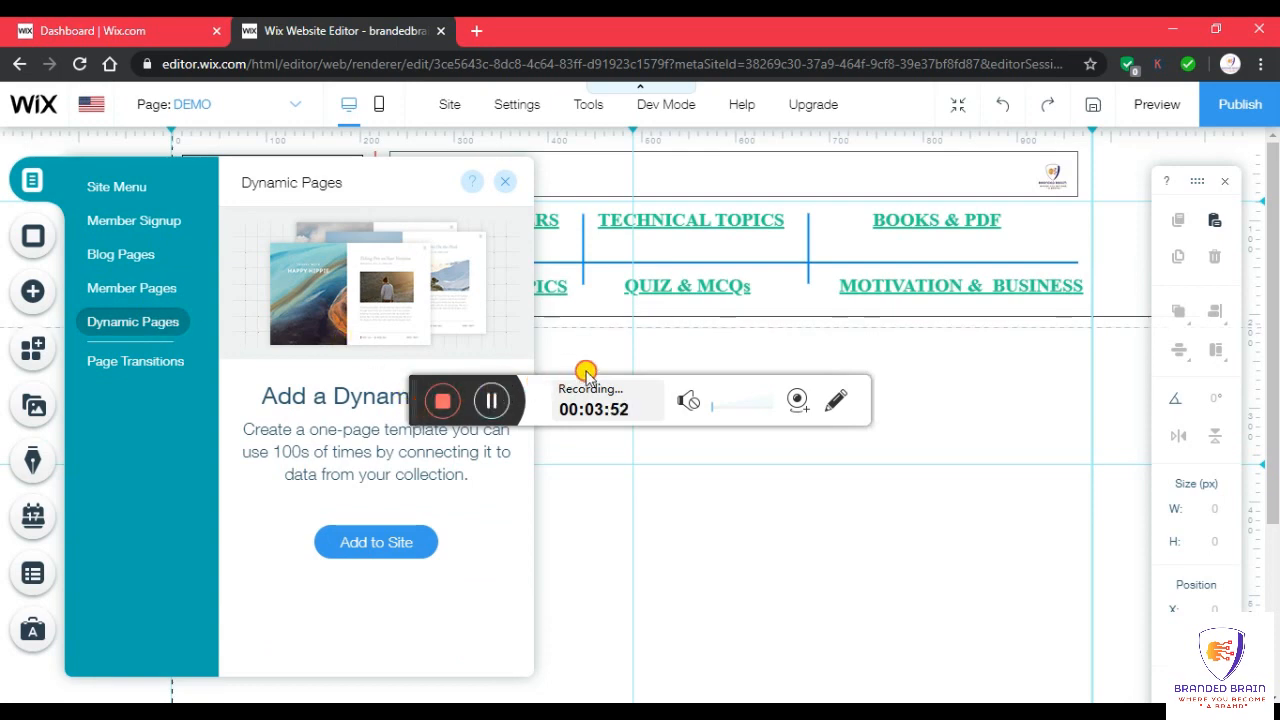
{"action": "left_click", "coordinate": [628, 357]}
{"action": "left_click_drag", "start_coordinate": [410, 408], "coordinate": [570, 400]}
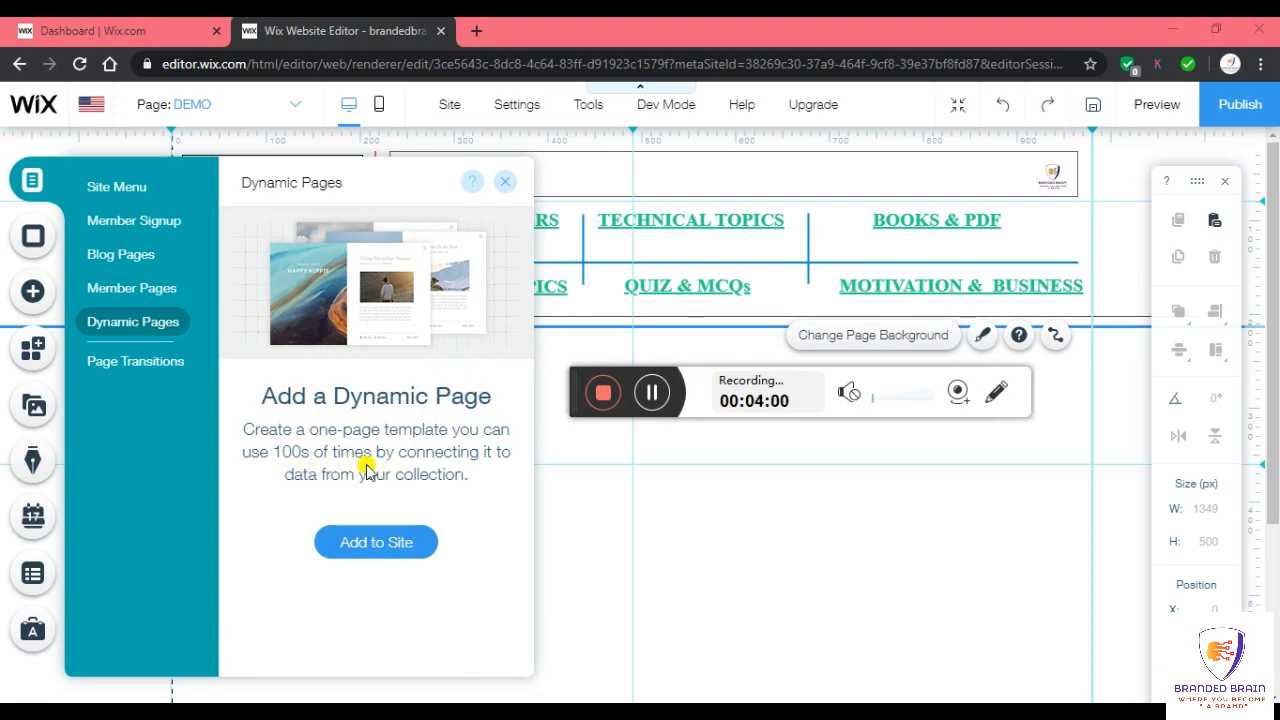
{"action": "left_click", "coordinate": [392, 543]}
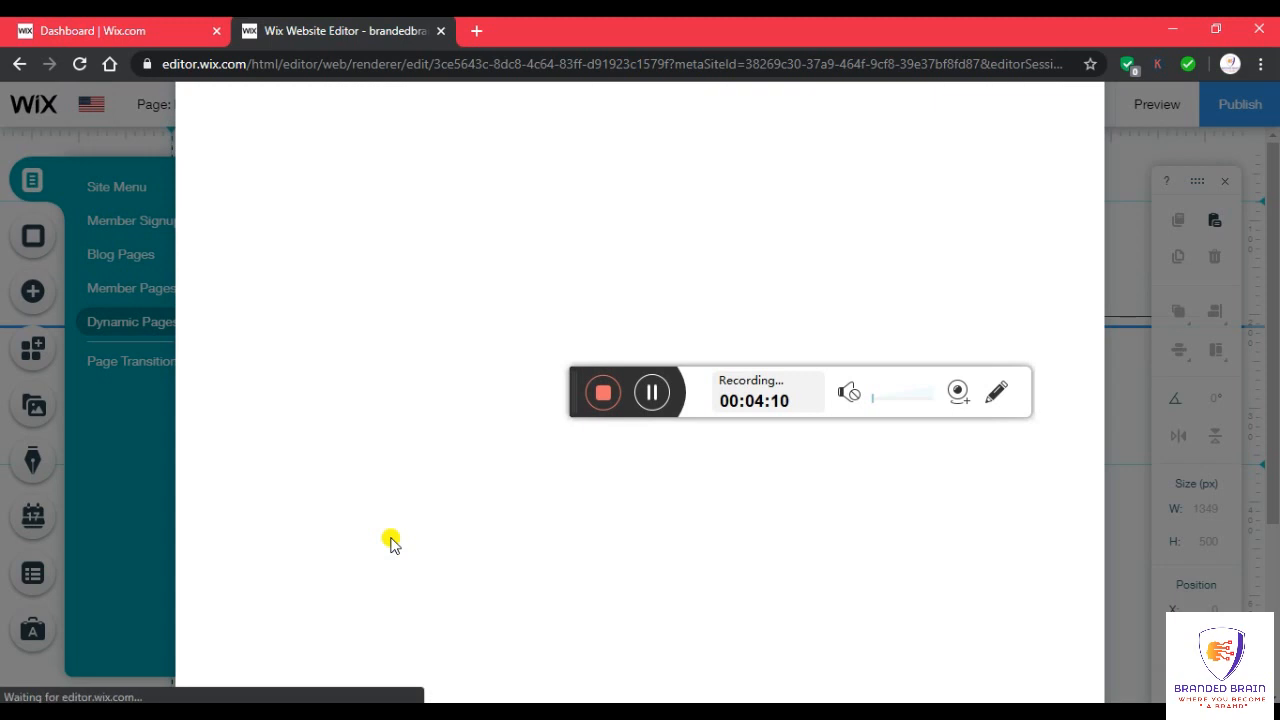
{"action": "left_click", "coordinate": [651, 395]}
{"action": "left_click", "coordinate": [651, 395]}
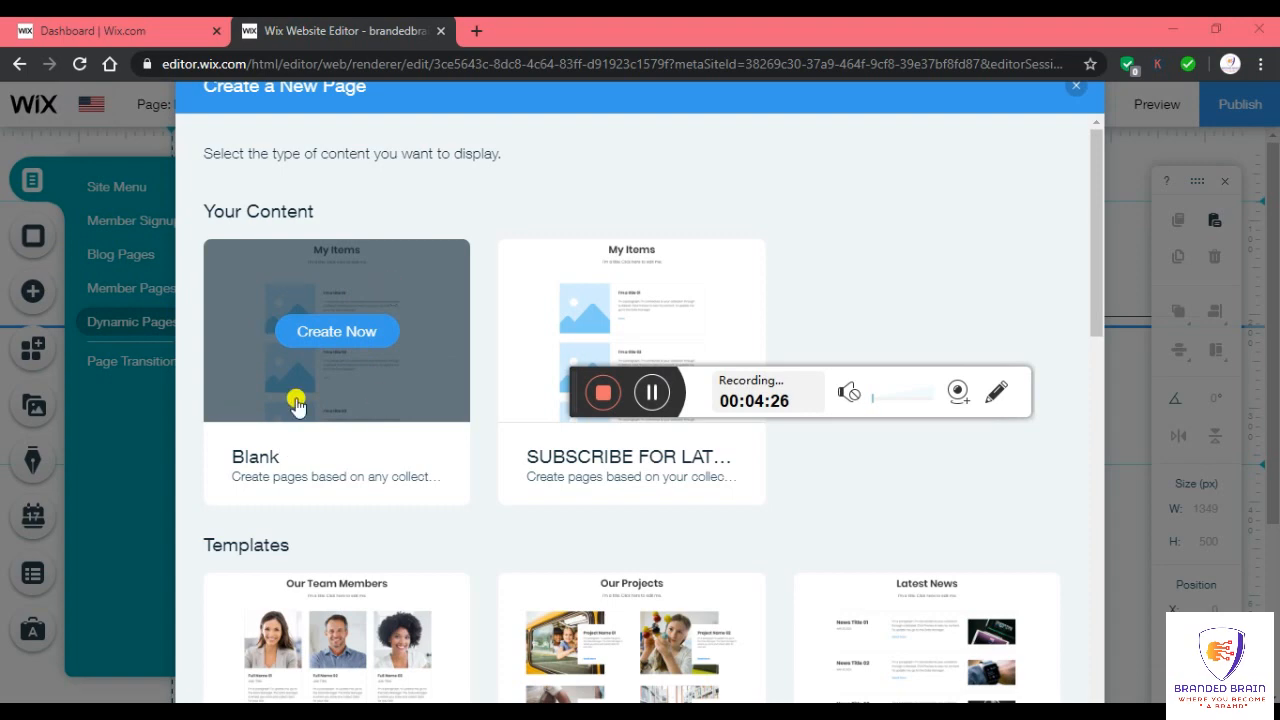
{"action": "left_click", "coordinate": [321, 338]}
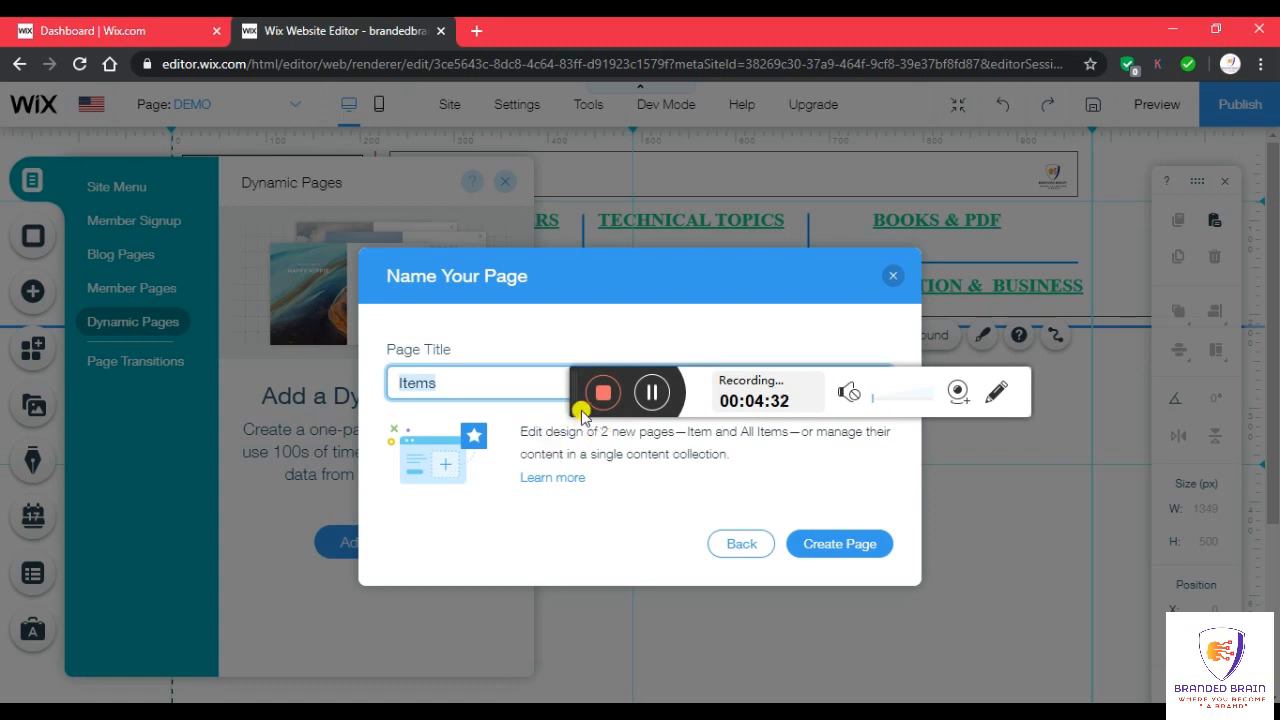
- Title the new dynamic page WIX DEMO and create it
{"action": "left_click_drag", "start_coordinate": [577, 405], "coordinate": [584, 330]}
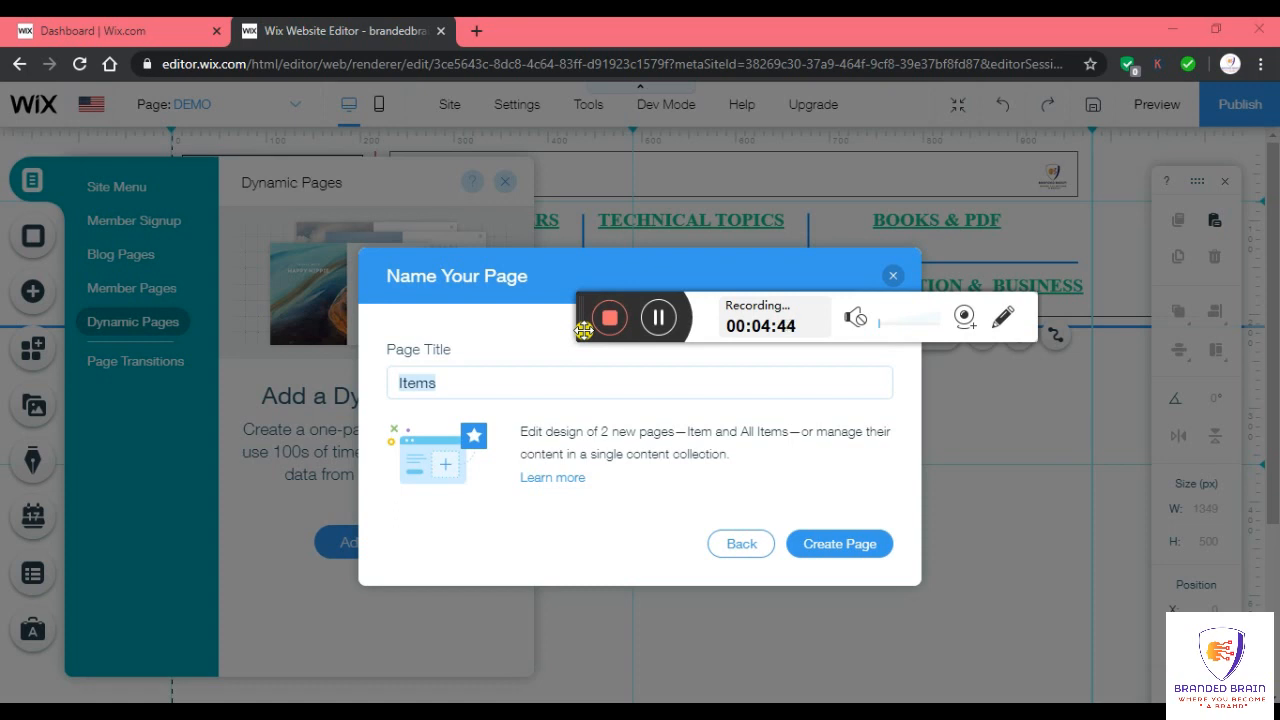
{"action": "left_click", "coordinate": [455, 382]}
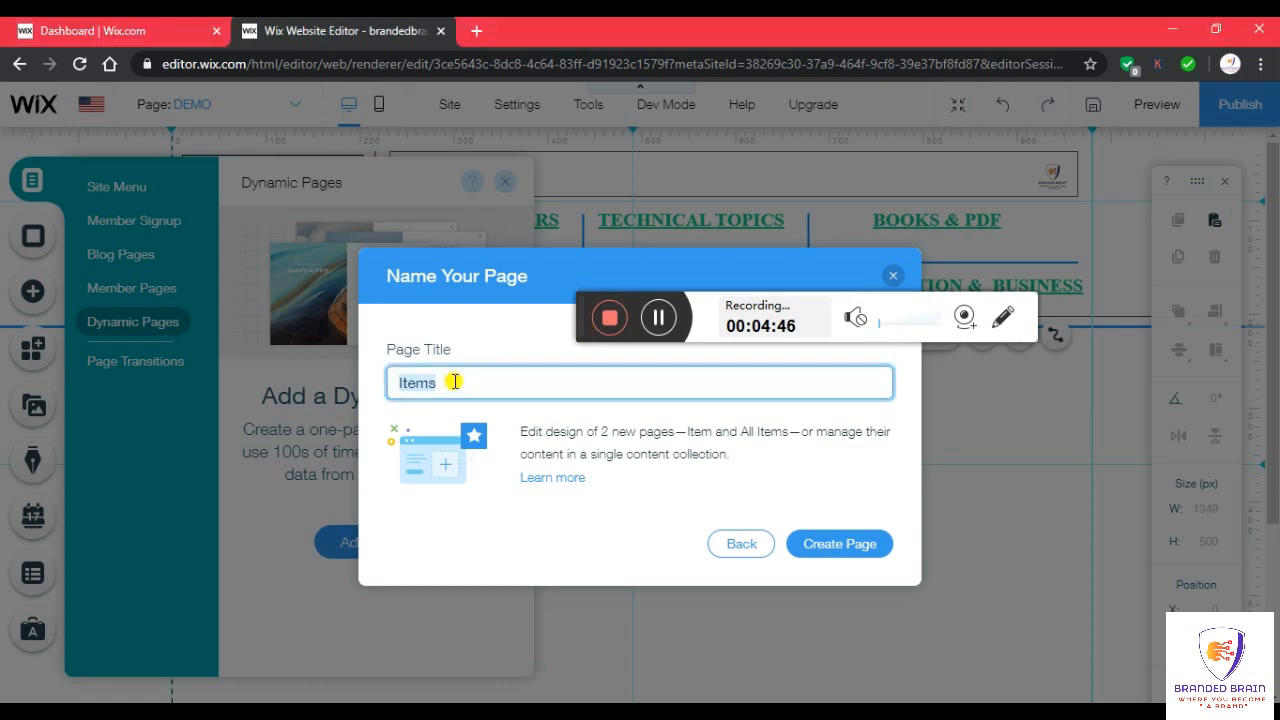
{"action": "type", "text": "Wi"}
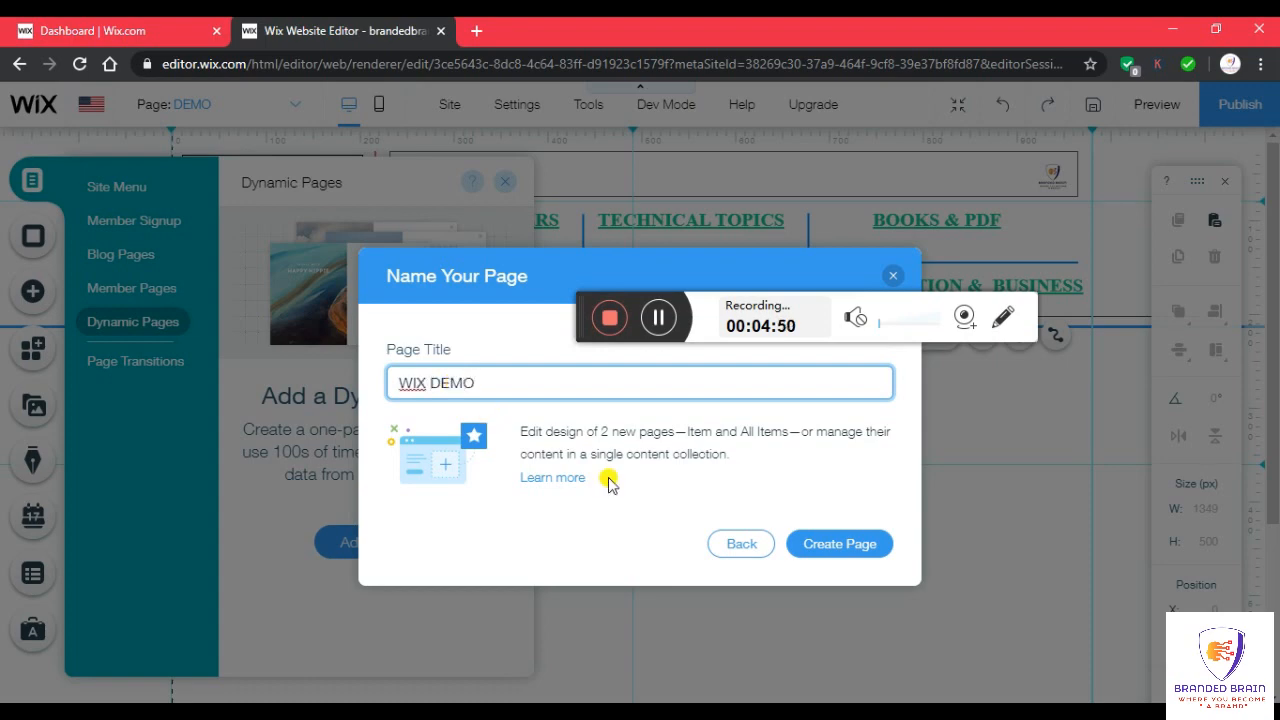
{"action": "left_click", "coordinate": [824, 544]}
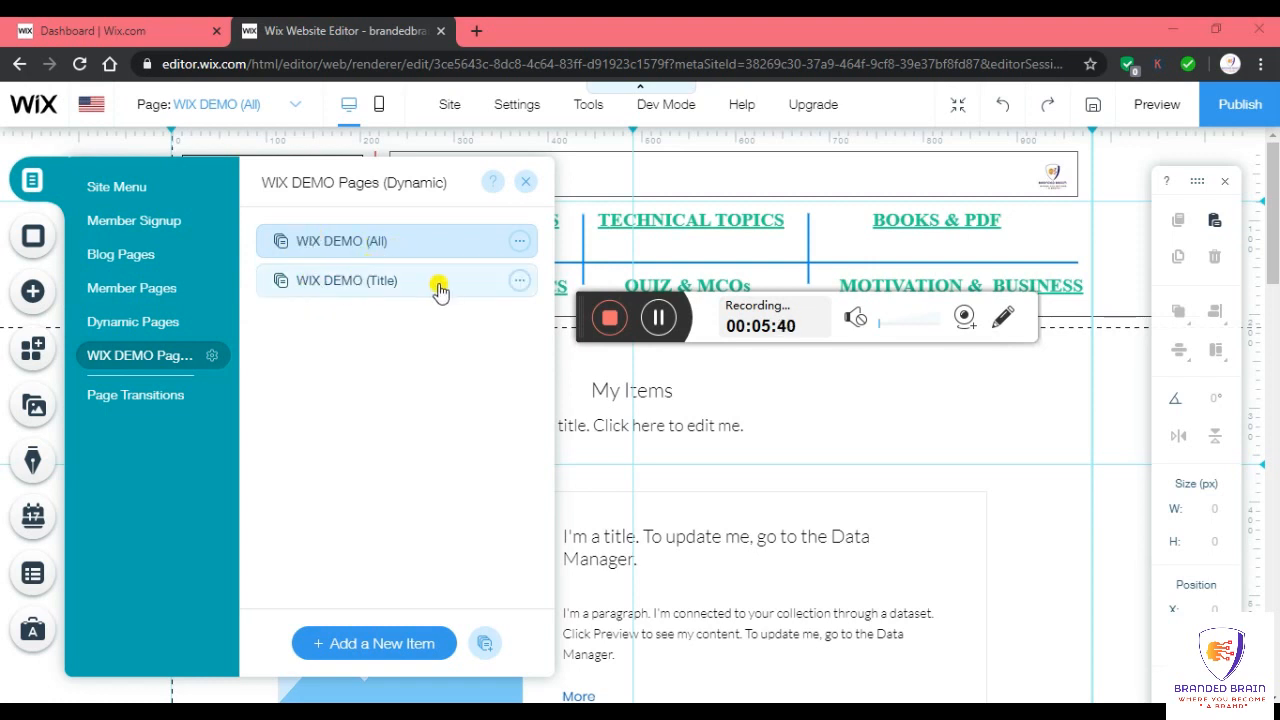
- Open the SEO (Google) settings of the WIX DEMO (All) dynamic page
{"action": "left_click", "coordinate": [521, 241]}
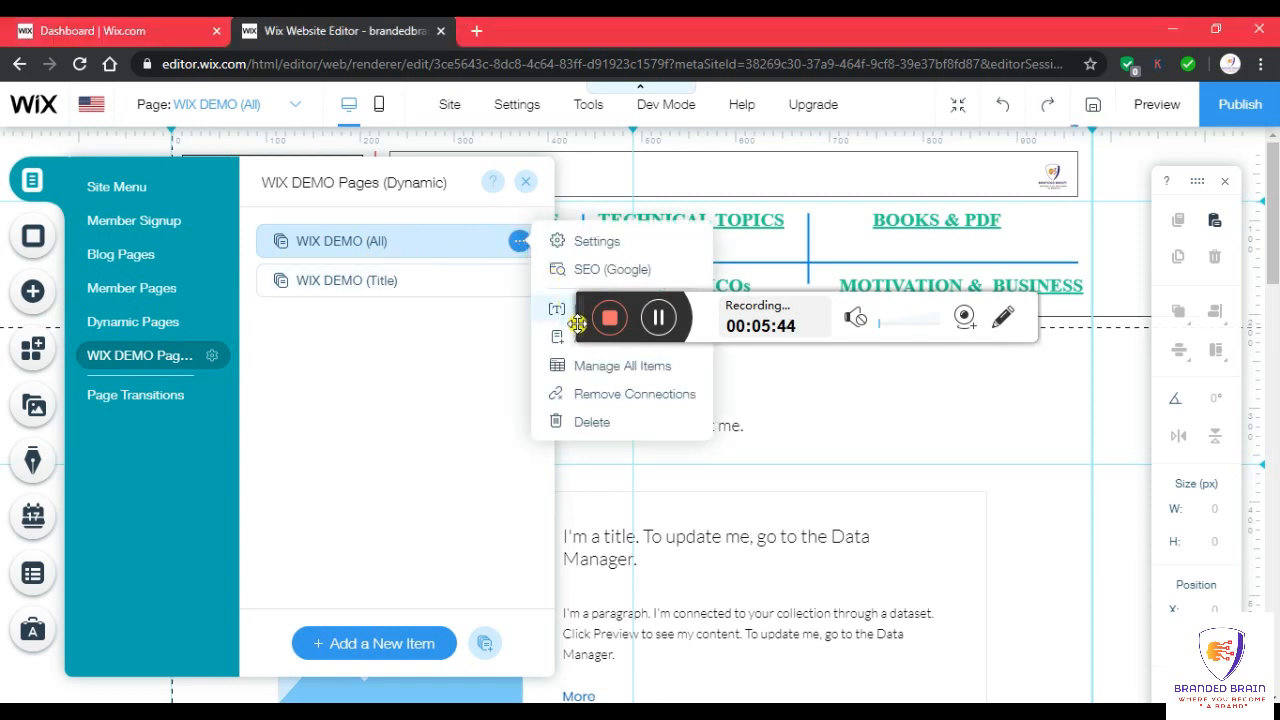
{"action": "left_click_drag", "start_coordinate": [584, 333], "coordinate": [598, 529]}
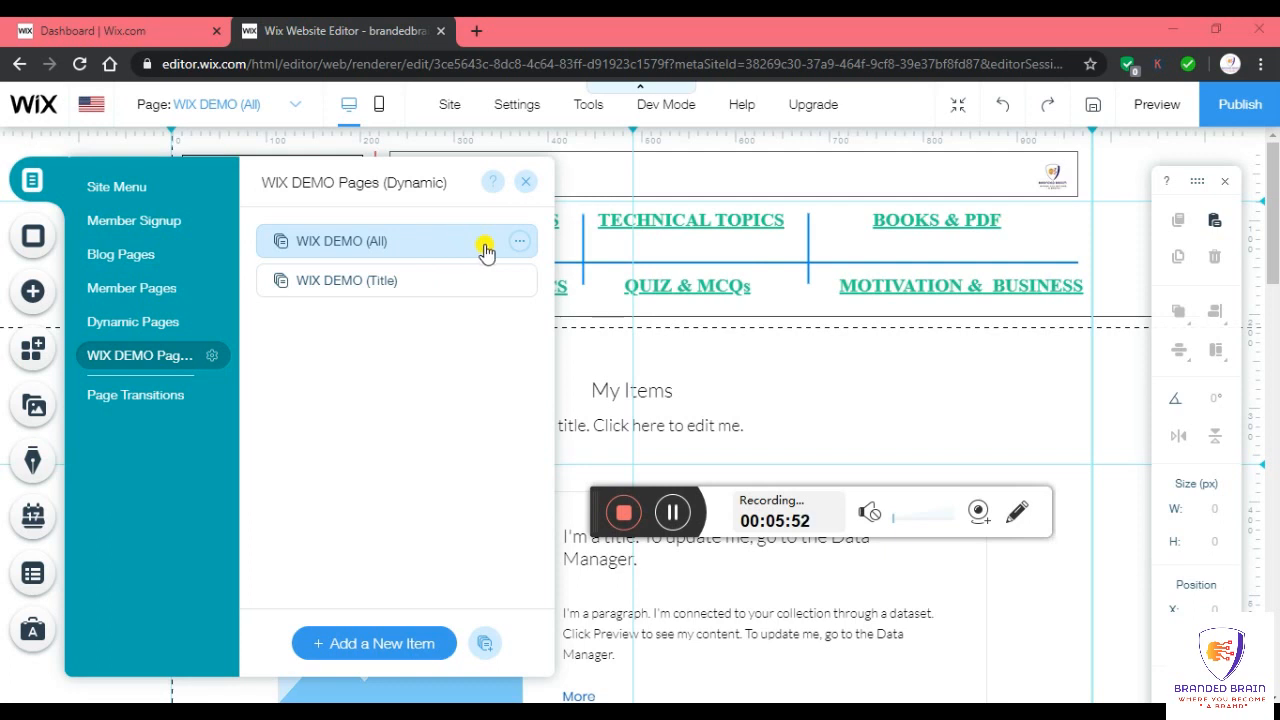
{"action": "left_click", "coordinate": [519, 243]}
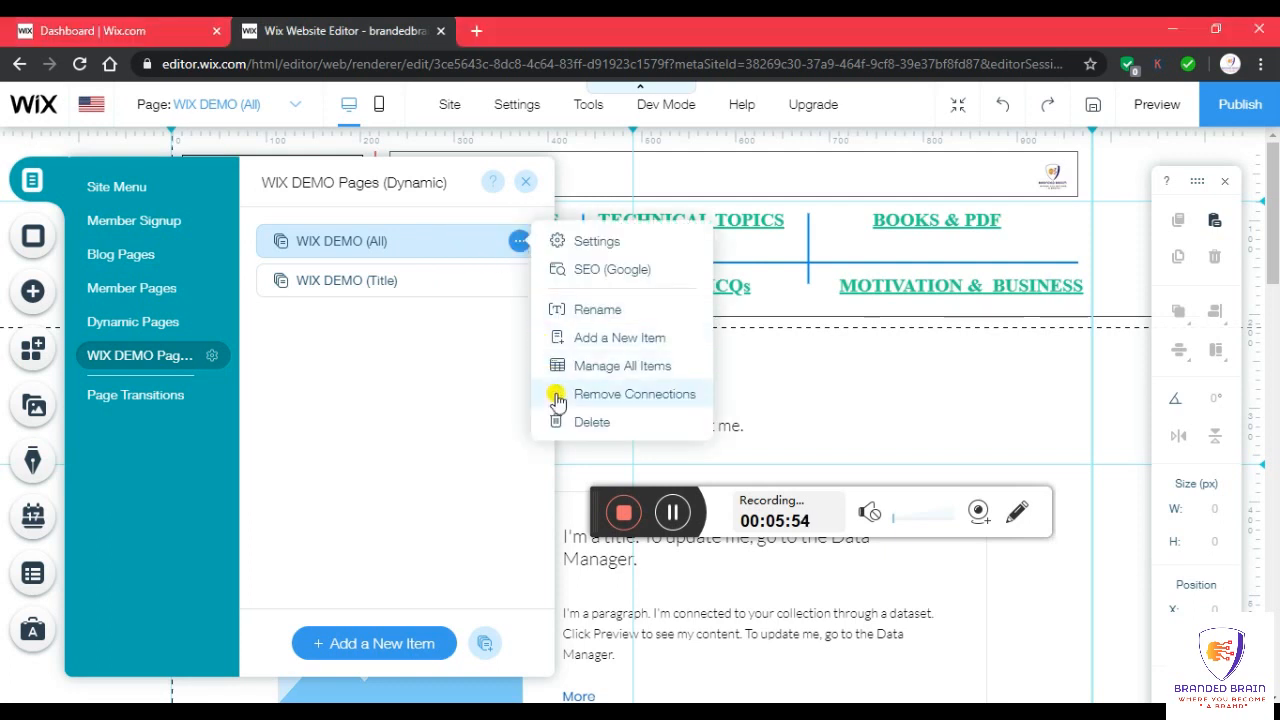
{"action": "left_click", "coordinate": [600, 272]}
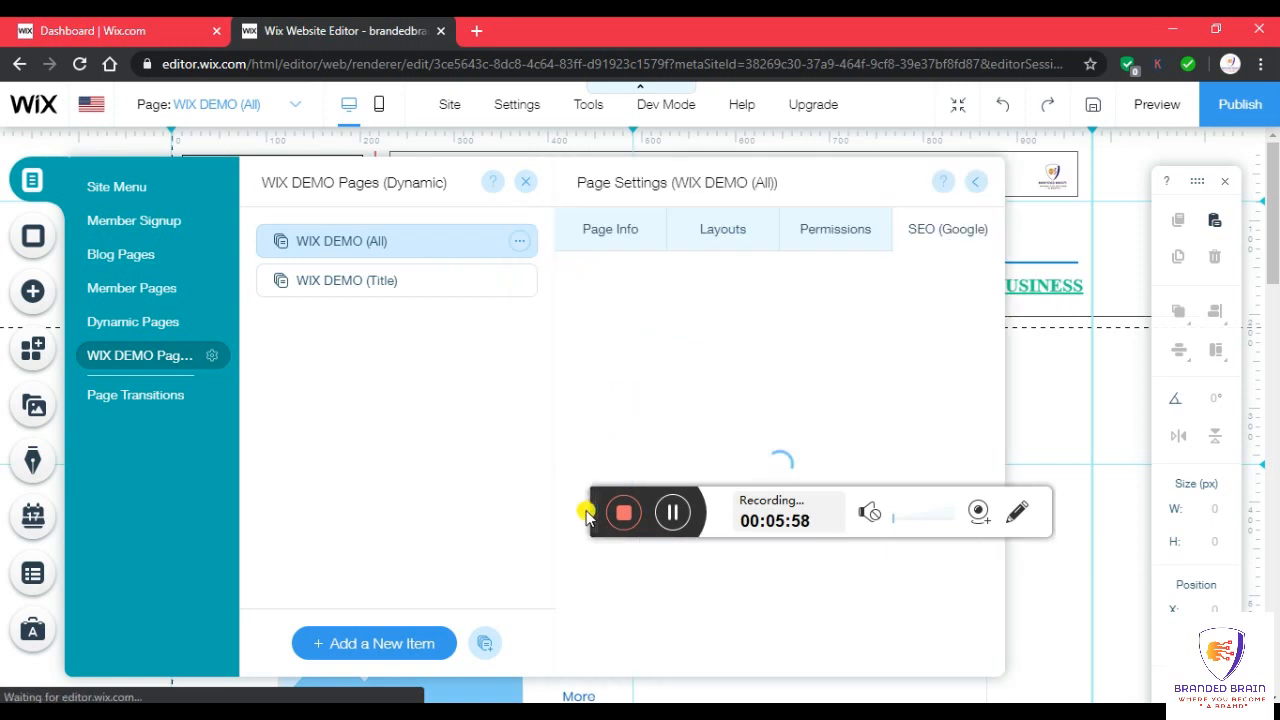
{"action": "left_click_drag", "start_coordinate": [591, 520], "coordinate": [591, 672]}
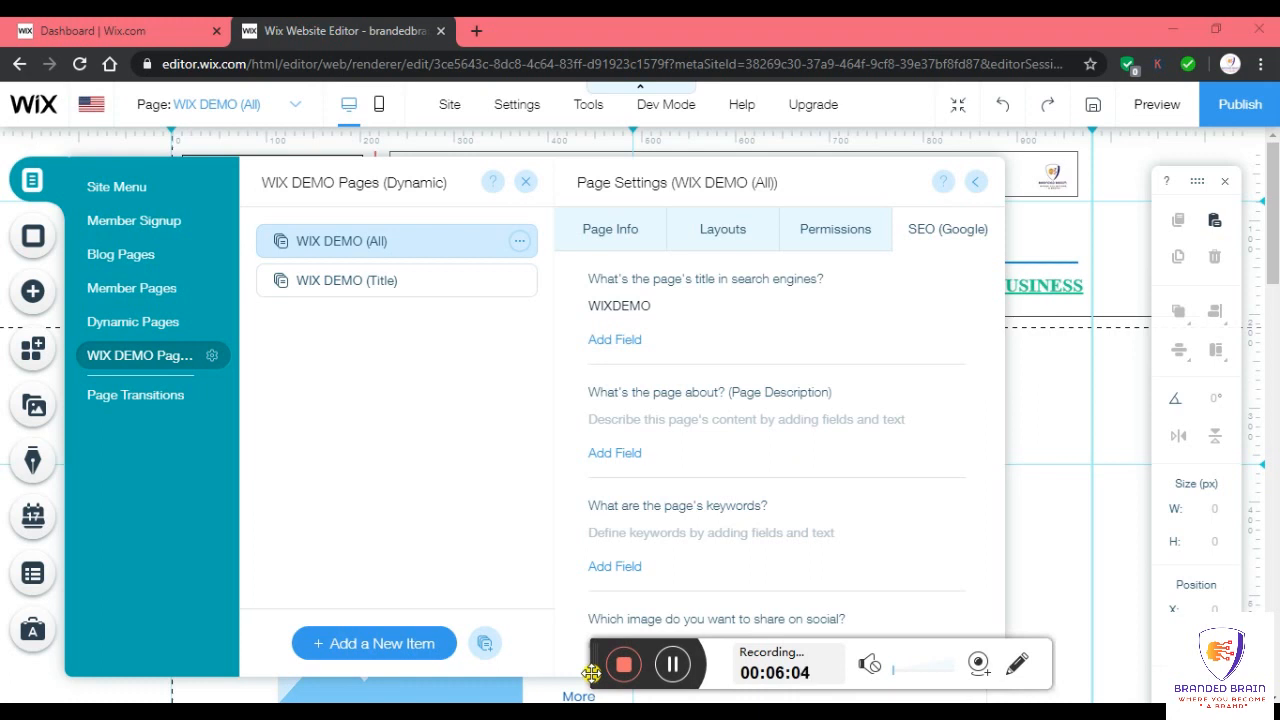
{"action": "left_click", "coordinate": [1019, 665]}
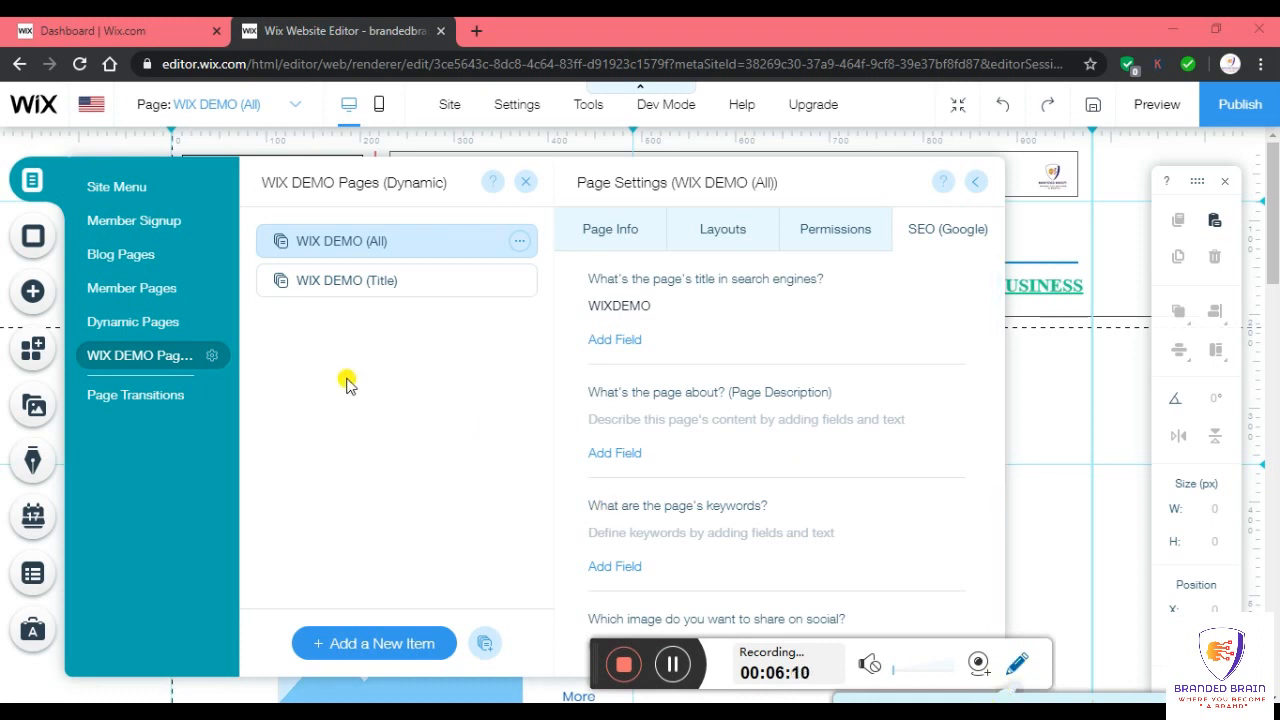
{"action": "left_click_drag", "start_coordinate": [346, 378], "coordinate": [346, 465]}
{"action": "mouse_move", "coordinate": [346, 379]}
{"action": "left_mouse_down"}
{"action": "mouse_move", "coordinate": [389, 379]}
{"action": "mouse_move", "coordinate": [400, 434]}
{"action": "mouse_move", "coordinate": [400, 466]}
{"action": "mouse_move", "coordinate": [346, 466]}
{"action": "left_mouse_up"}
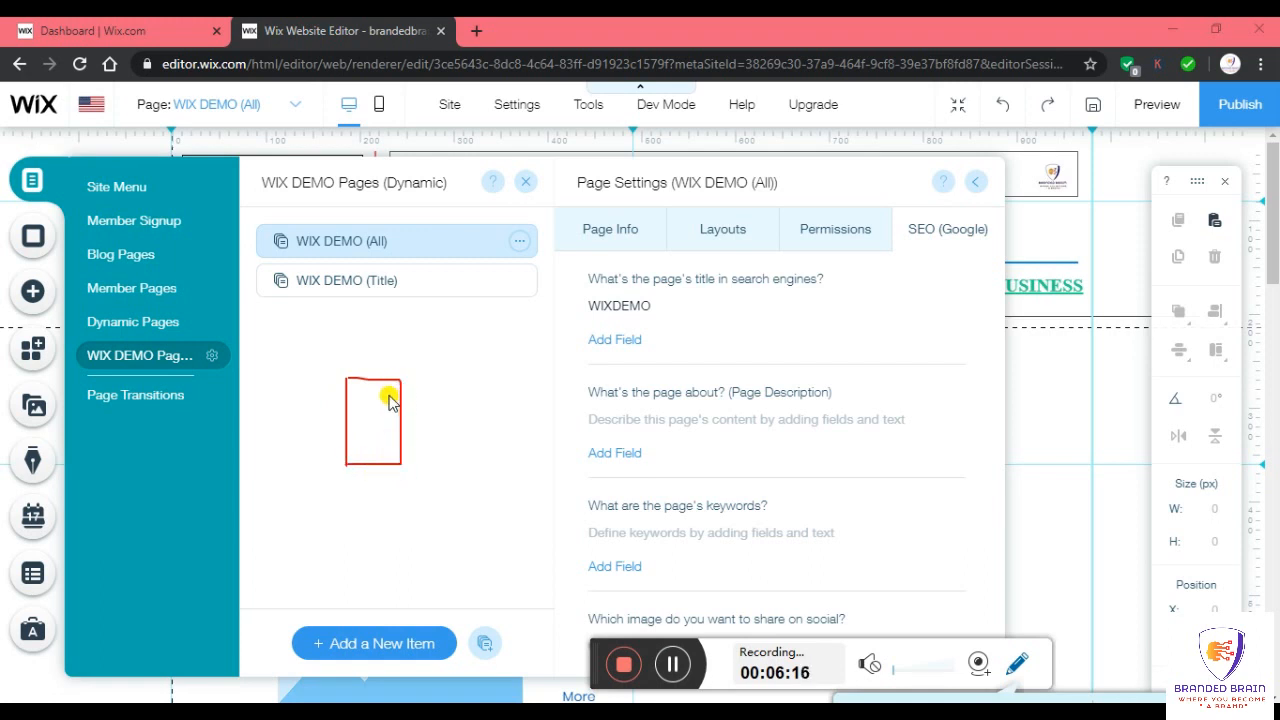
{"action": "left_click_drag", "start_coordinate": [390, 397], "coordinate": [464, 359]}
{"action": "left_click_drag", "start_coordinate": [396, 417], "coordinate": [460, 418]}
{"action": "mouse_move", "coordinate": [389, 437]}
{"action": "left_mouse_down"}
{"action": "mouse_move", "coordinate": [462, 441]}
{"action": "mouse_move", "coordinate": [480, 463]}
{"action": "left_mouse_up"}
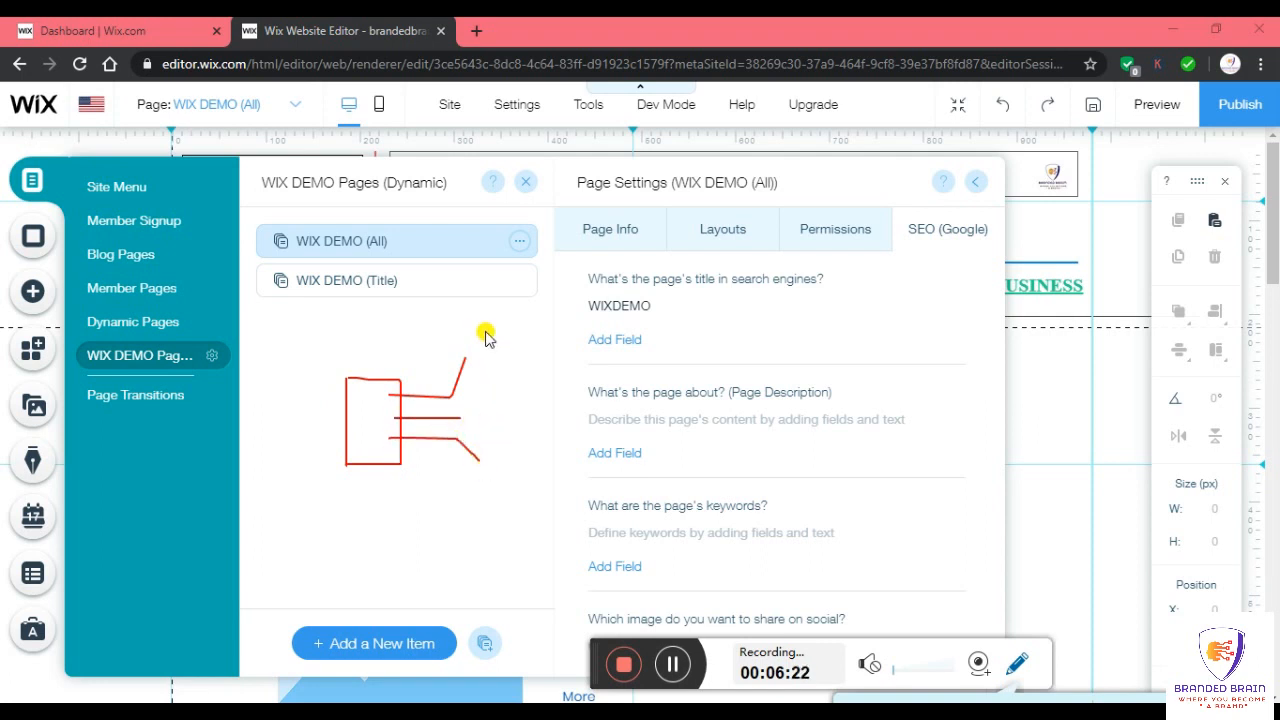
{"action": "mouse_move", "coordinate": [485, 330]}
{"action": "left_mouse_down"}
{"action": "mouse_move", "coordinate": [457, 363]}
{"action": "mouse_move", "coordinate": [484, 367]}
{"action": "mouse_move", "coordinate": [484, 327]}
{"action": "left_mouse_up"}
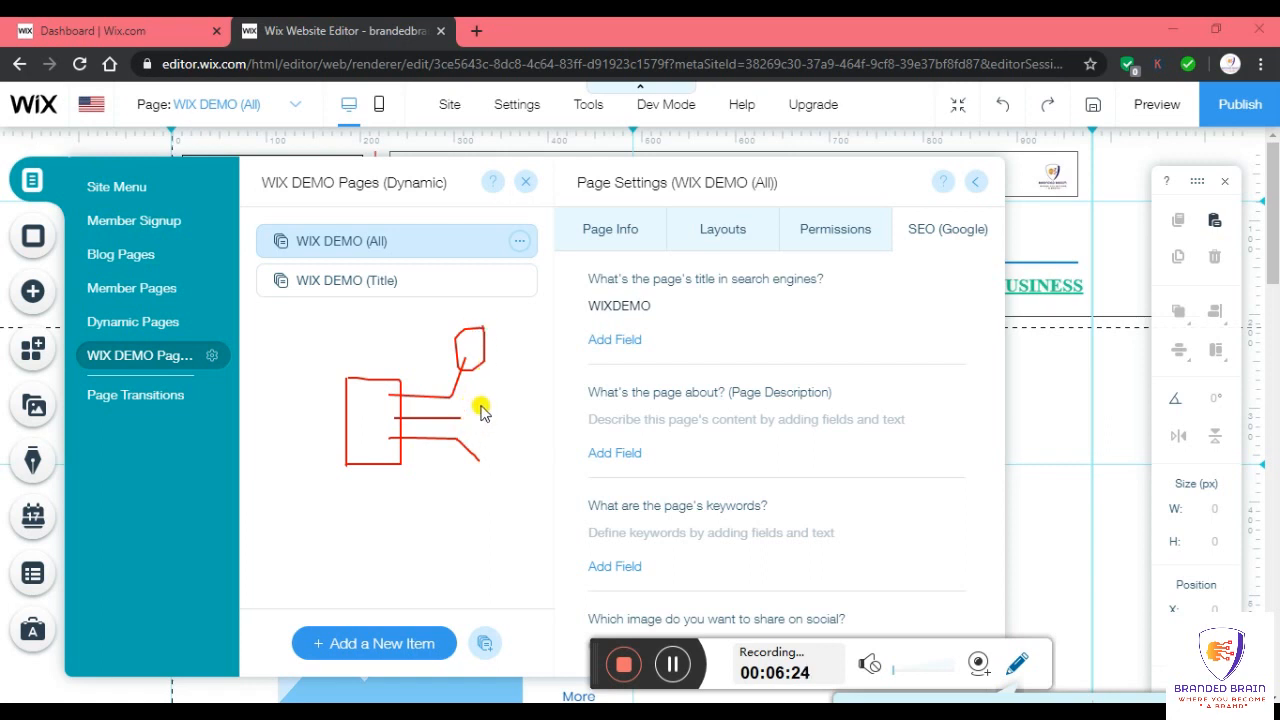
{"action": "mouse_move", "coordinate": [481, 404]}
{"action": "left_mouse_down"}
{"action": "mouse_move", "coordinate": [491, 434]}
{"action": "mouse_move", "coordinate": [486, 400]}
{"action": "left_mouse_up"}
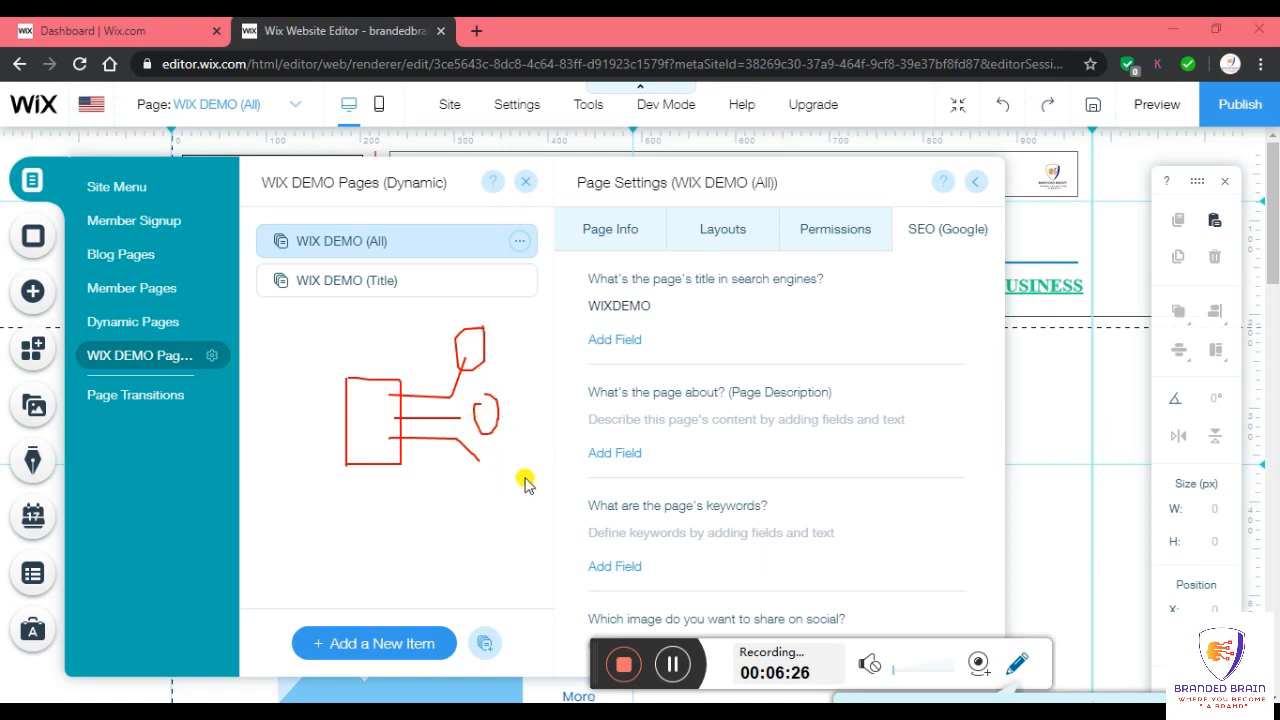
{"action": "mouse_move", "coordinate": [503, 453]}
{"action": "left_mouse_down"}
{"action": "mouse_move", "coordinate": [481, 461]}
{"action": "mouse_move", "coordinate": [509, 491]}
{"action": "mouse_move", "coordinate": [511, 449]}
{"action": "left_mouse_up"}
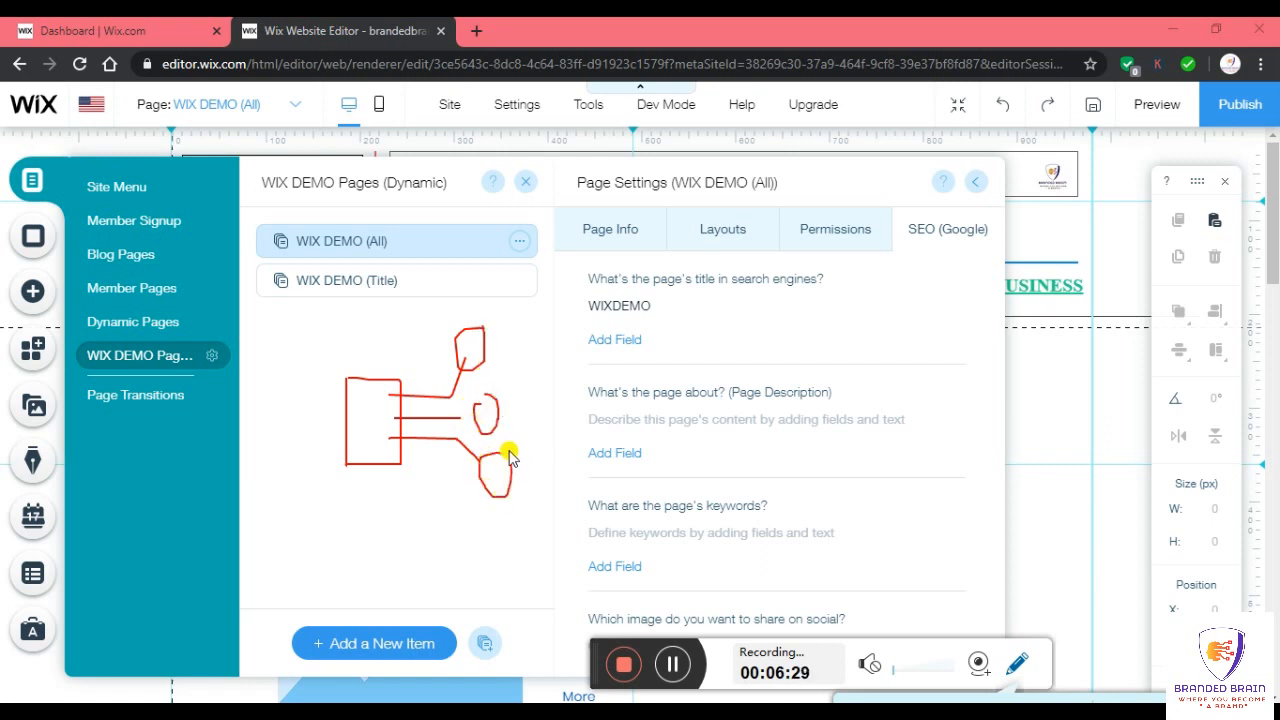
{"action": "mouse_move", "coordinate": [473, 336]}
{"action": "left_mouse_down"}
{"action": "mouse_move", "coordinate": [494, 327]}
{"action": "mouse_move", "coordinate": [488, 341]}
{"action": "mouse_move", "coordinate": [551, 347]}
{"action": "left_mouse_up"}
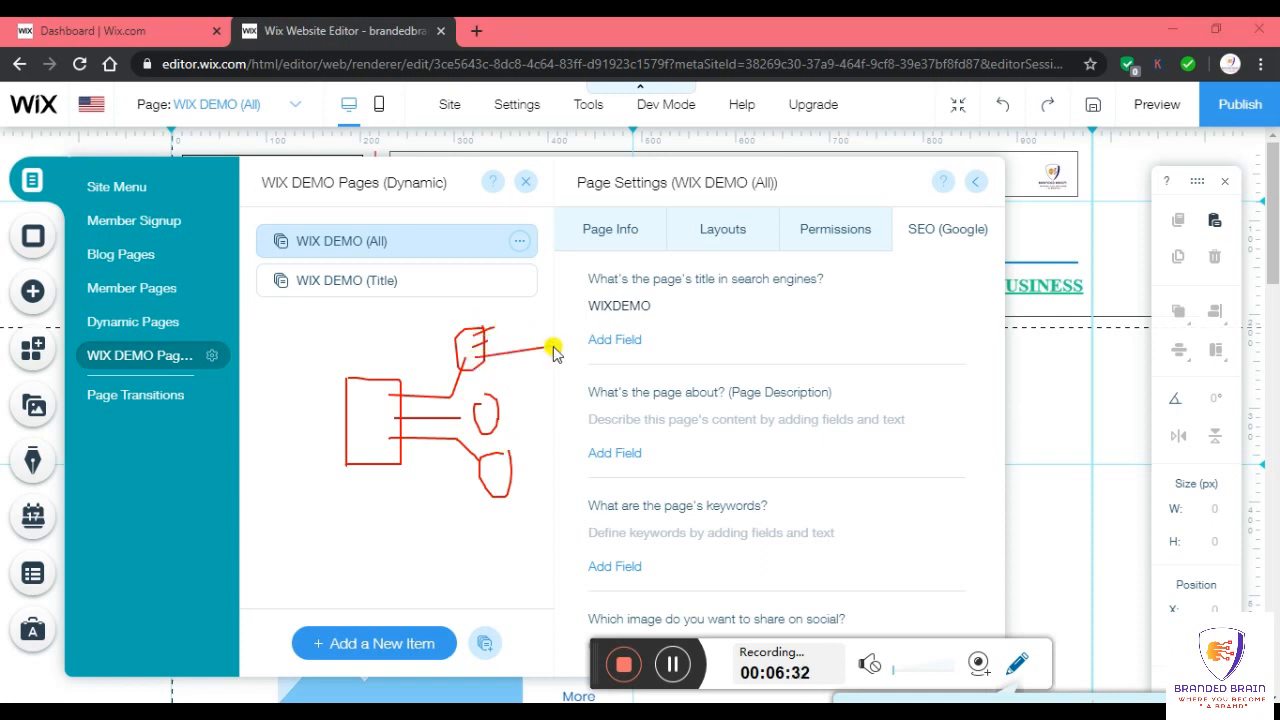
{"action": "mouse_move", "coordinate": [487, 402]}
{"action": "left_mouse_down"}
{"action": "mouse_move", "coordinate": [538, 389]}
{"action": "mouse_move", "coordinate": [542, 406]}
{"action": "left_mouse_up"}
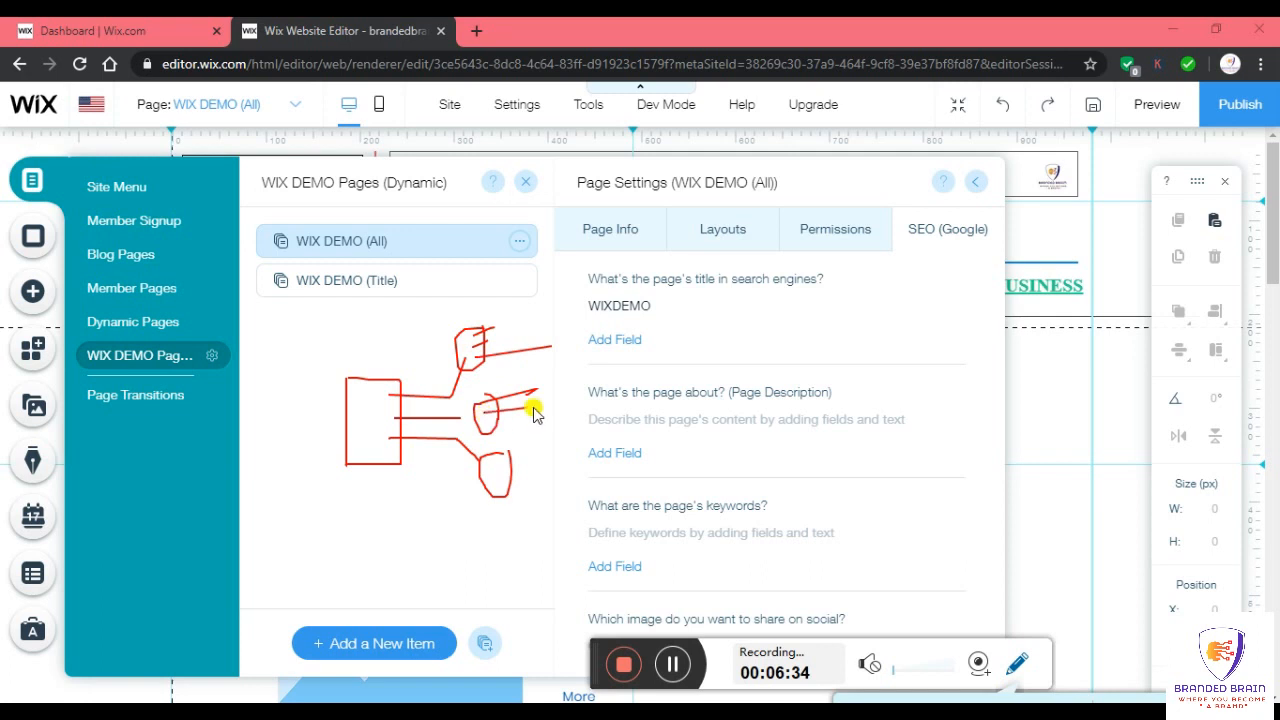
{"action": "mouse_move", "coordinate": [490, 462]}
{"action": "left_mouse_down"}
{"action": "mouse_move", "coordinate": [543, 456]}
{"action": "mouse_move", "coordinate": [525, 494]}
{"action": "left_mouse_up"}
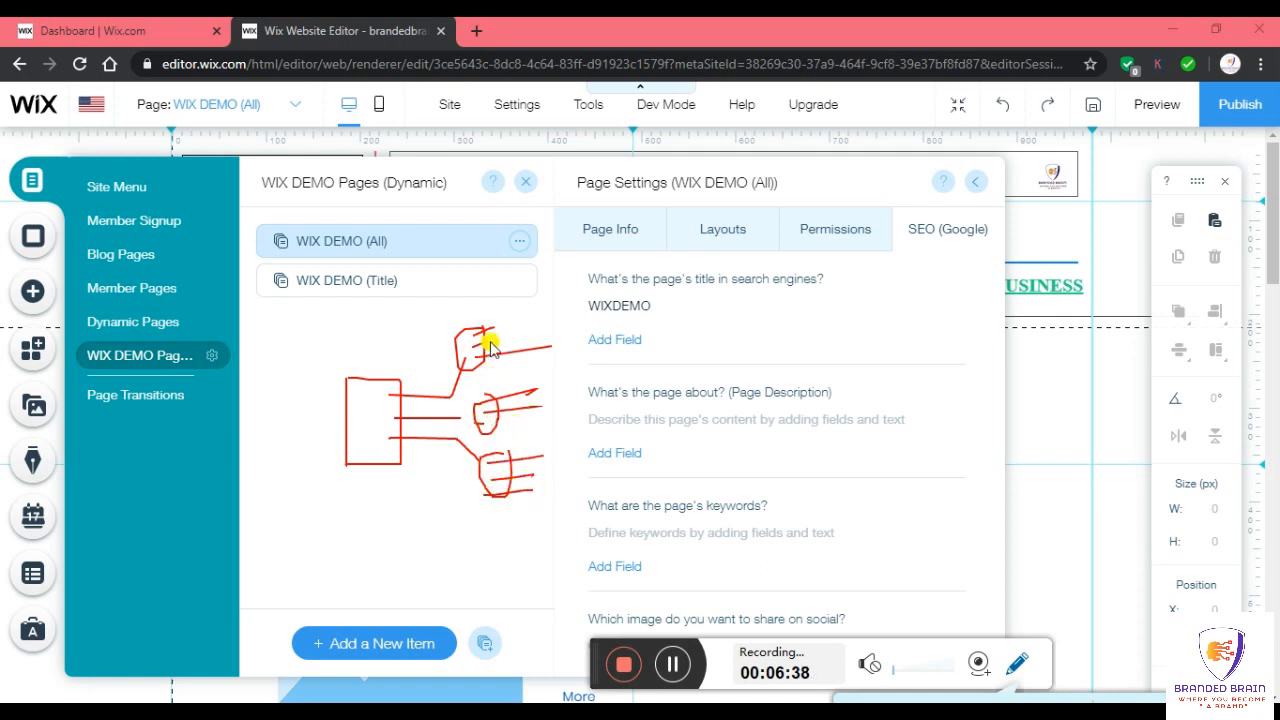
{"action": "mouse_move", "coordinate": [476, 310]}
{"action": "left_mouse_down"}
{"action": "mouse_move", "coordinate": [443, 320]}
{"action": "mouse_move", "coordinate": [449, 380]}
{"action": "mouse_move", "coordinate": [491, 380]}
{"action": "mouse_move", "coordinate": [491, 297]}
{"action": "mouse_move", "coordinate": [457, 337]}
{"action": "mouse_move", "coordinate": [395, 333]}
{"action": "mouse_move", "coordinate": [376, 348]}
{"action": "mouse_move", "coordinate": [392, 352]}
{"action": "left_mouse_up"}
{"action": "mouse_move", "coordinate": [532, 402]}
{"action": "left_mouse_down"}
{"action": "mouse_move", "coordinate": [514, 386]}
{"action": "mouse_move", "coordinate": [466, 400]}
{"action": "mouse_move", "coordinate": [506, 443]}
{"action": "mouse_move", "coordinate": [521, 383]}
{"action": "mouse_move", "coordinate": [451, 414]}
{"action": "mouse_move", "coordinate": [417, 409]}
{"action": "mouse_move", "coordinate": [425, 437]}
{"action": "left_mouse_up"}
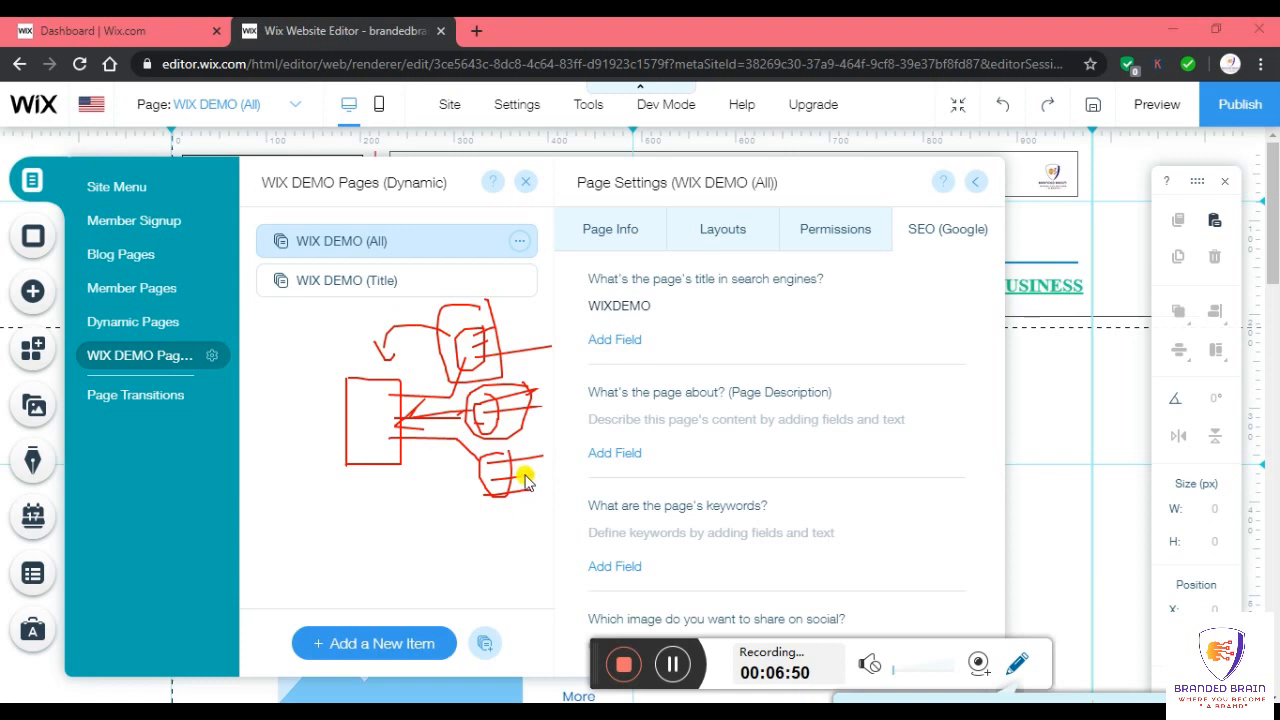
{"action": "mouse_move", "coordinate": [524, 480]}
{"action": "left_mouse_down"}
{"action": "mouse_move", "coordinate": [471, 451]}
{"action": "mouse_move", "coordinate": [543, 500]}
{"action": "mouse_move", "coordinate": [545, 483]}
{"action": "left_mouse_up"}
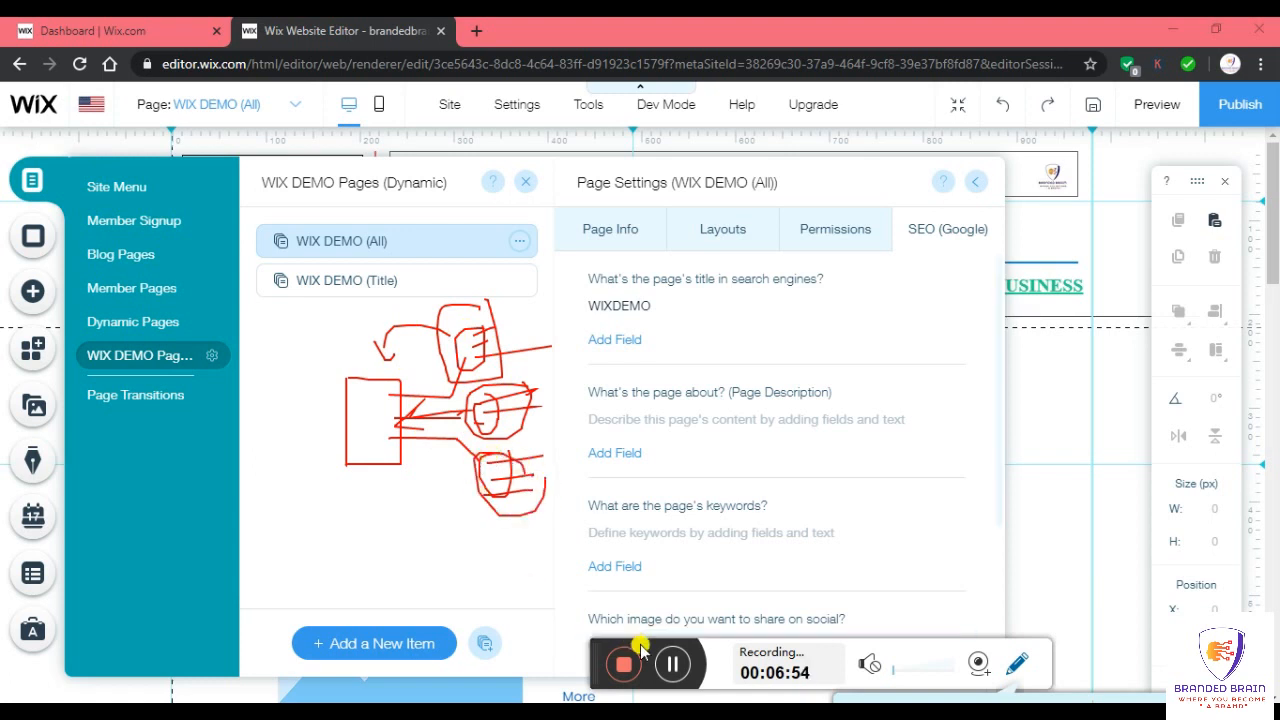
{"action": "left_click", "coordinate": [672, 667]}
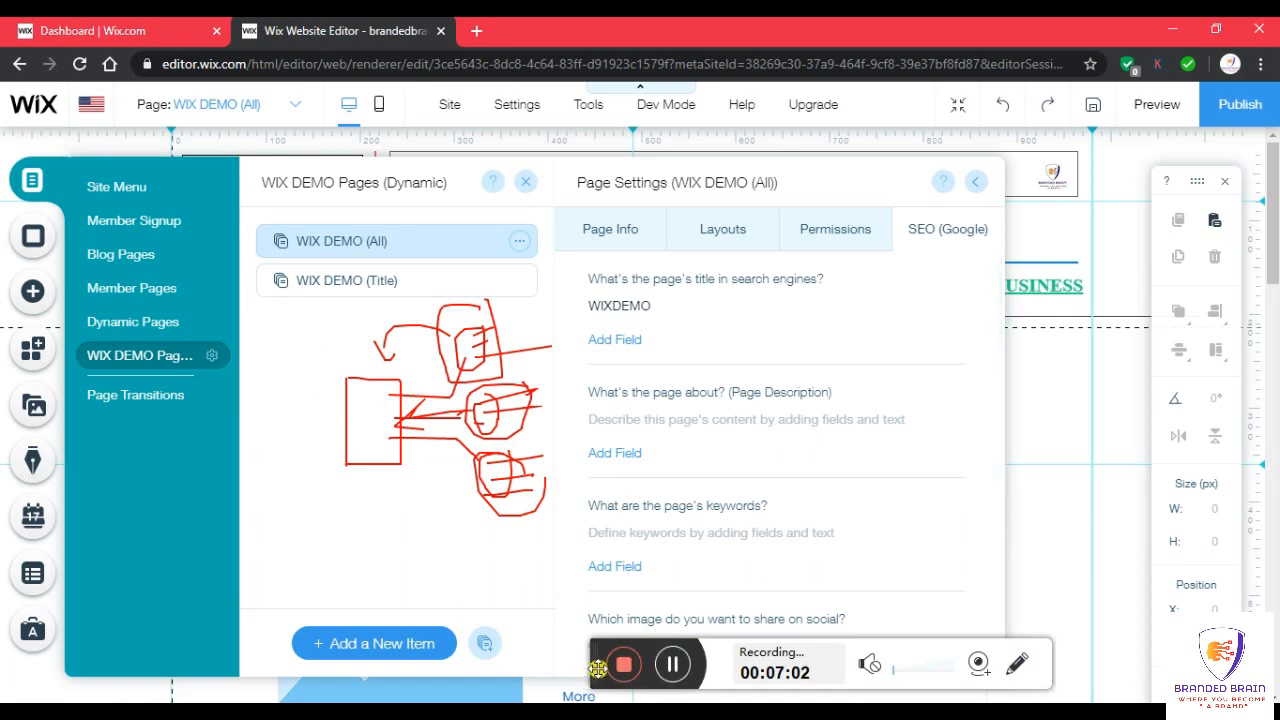
{"action": "left_click_drag", "start_coordinate": [600, 664], "coordinate": [590, 521]}
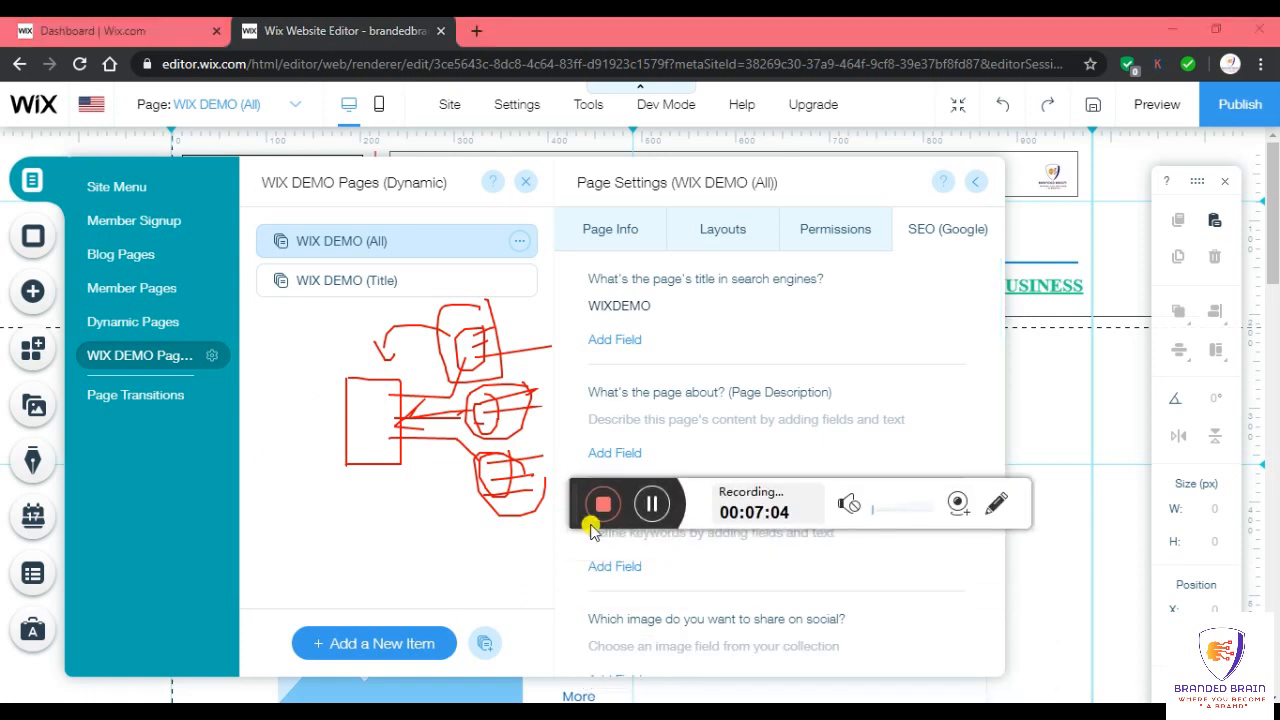
{"action": "left_click", "coordinate": [996, 503]}
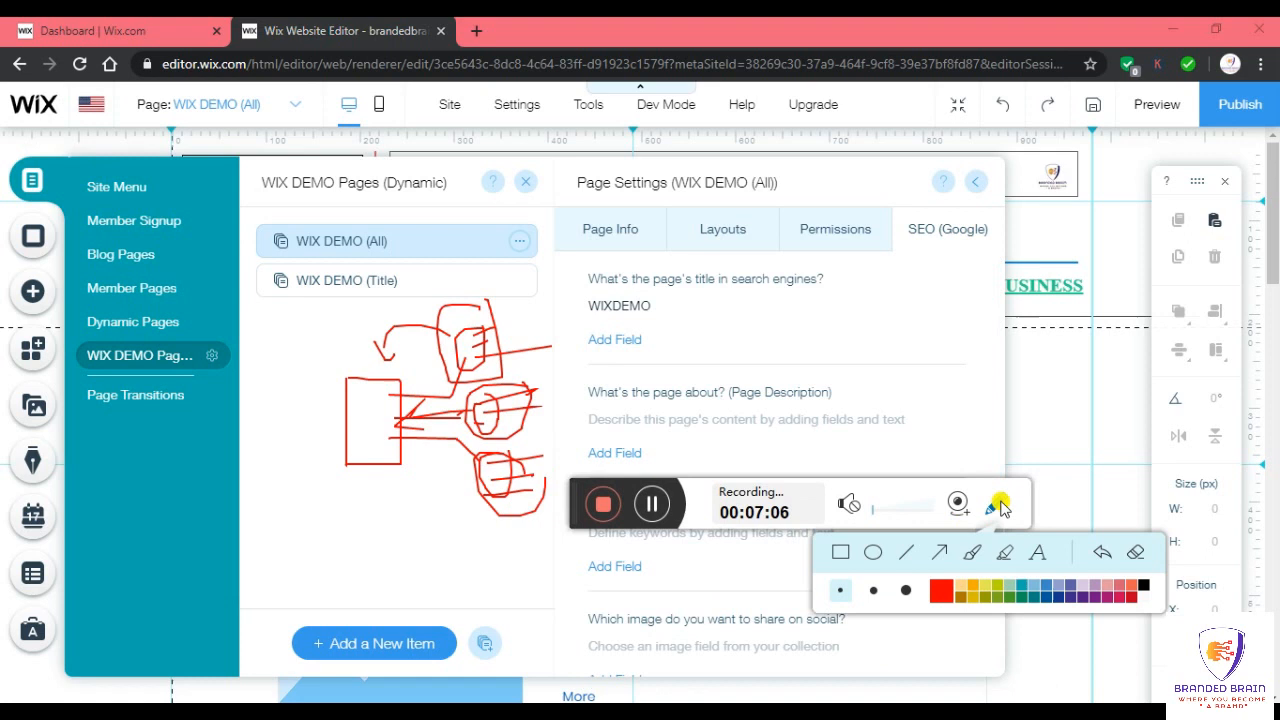
{"action": "left_click", "coordinate": [1133, 554]}
{"action": "left_click", "coordinate": [996, 503]}
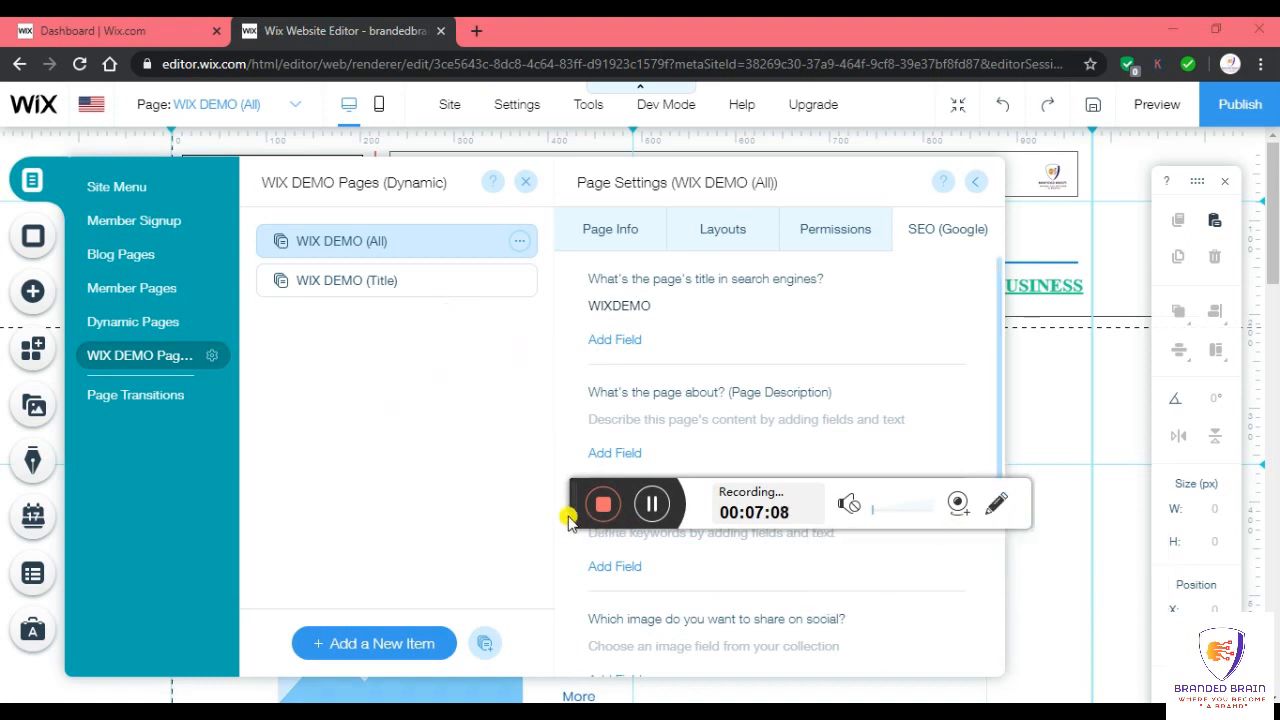
{"action": "left_click_drag", "start_coordinate": [572, 512], "coordinate": [575, 623]}
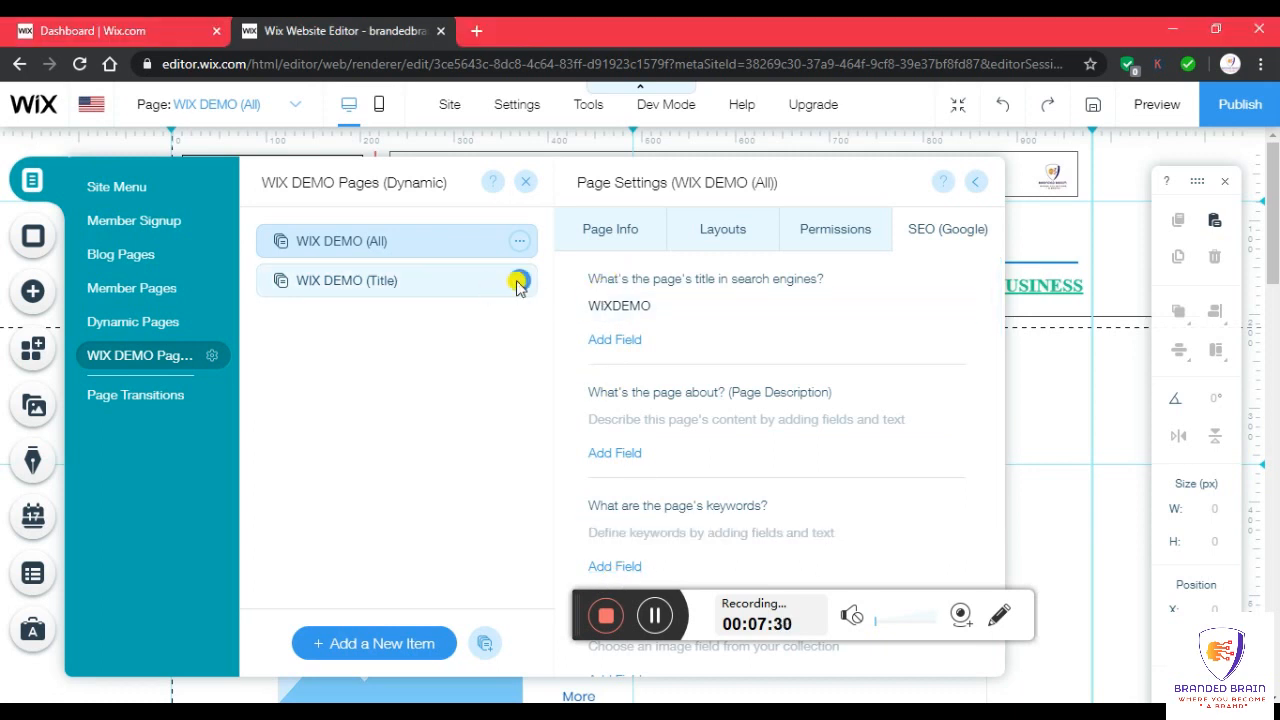
- Open the SEO (Google) settings of the WIX DEMO (Title) dynamic page and review its title, description, keywords and image fields
{"action": "left_click", "coordinate": [519, 281]}
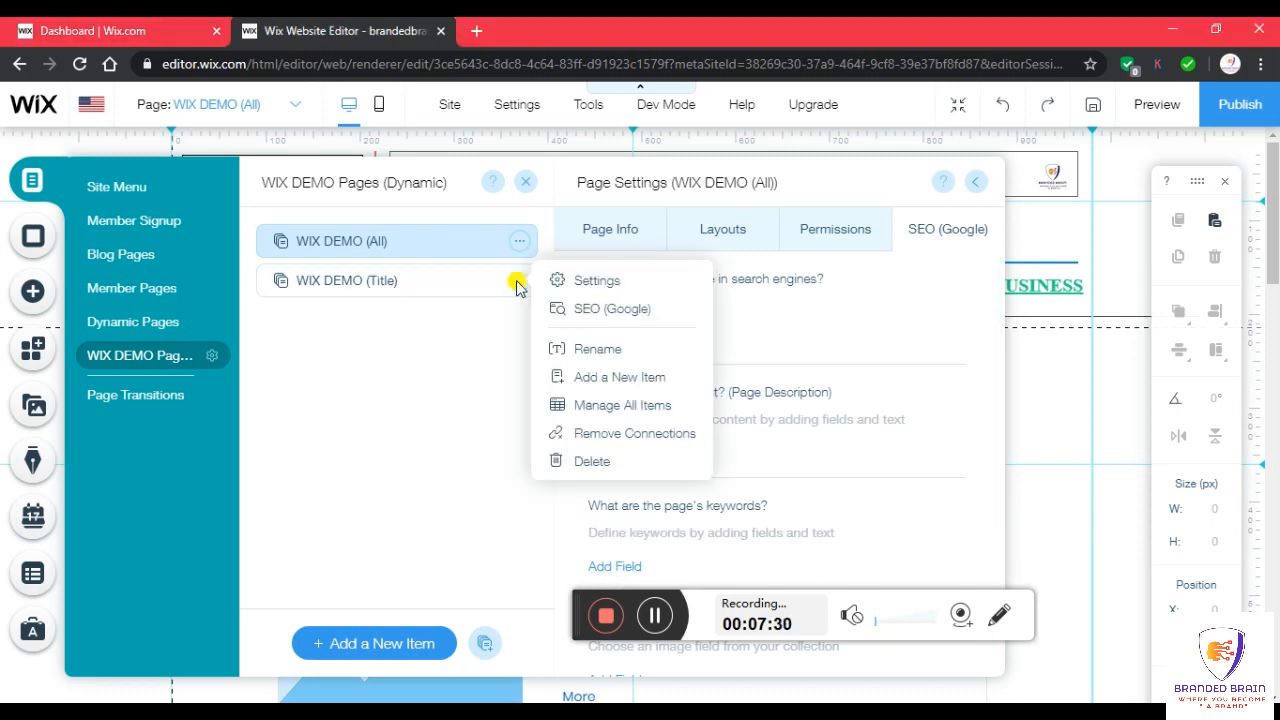
{"action": "left_click", "coordinate": [567, 310]}
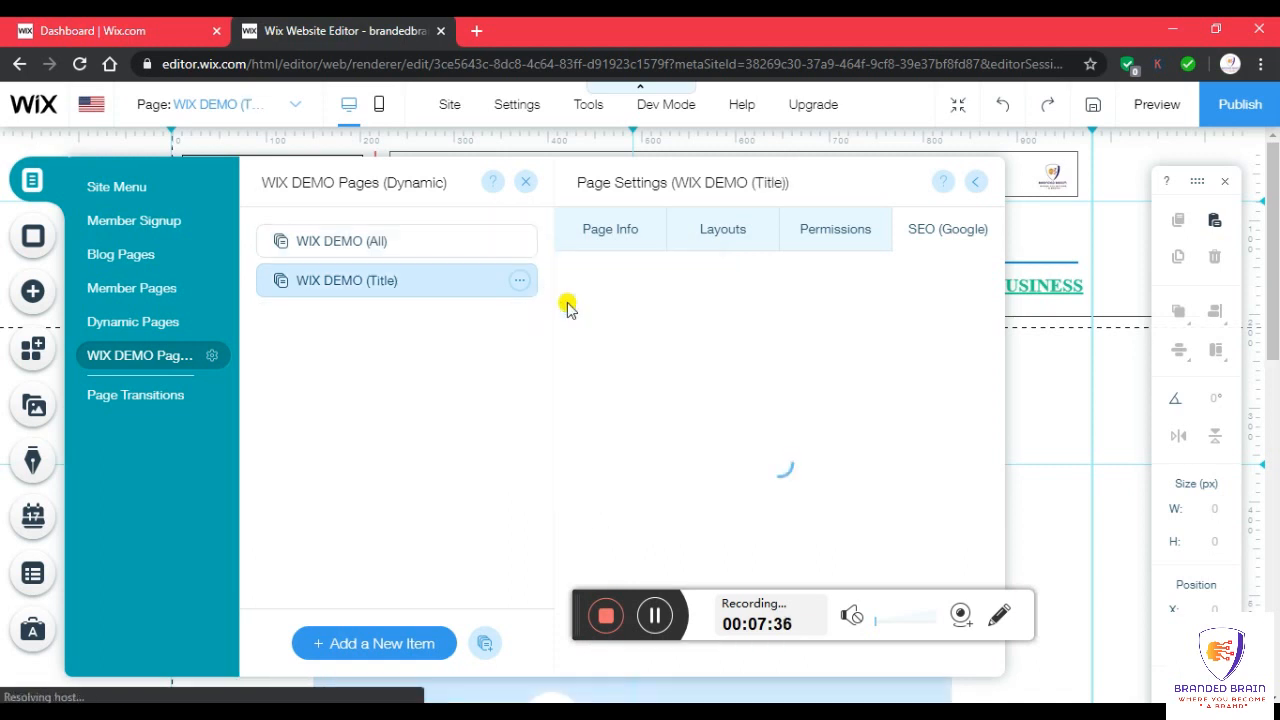
{"action": "left_click", "coordinate": [662, 616]}
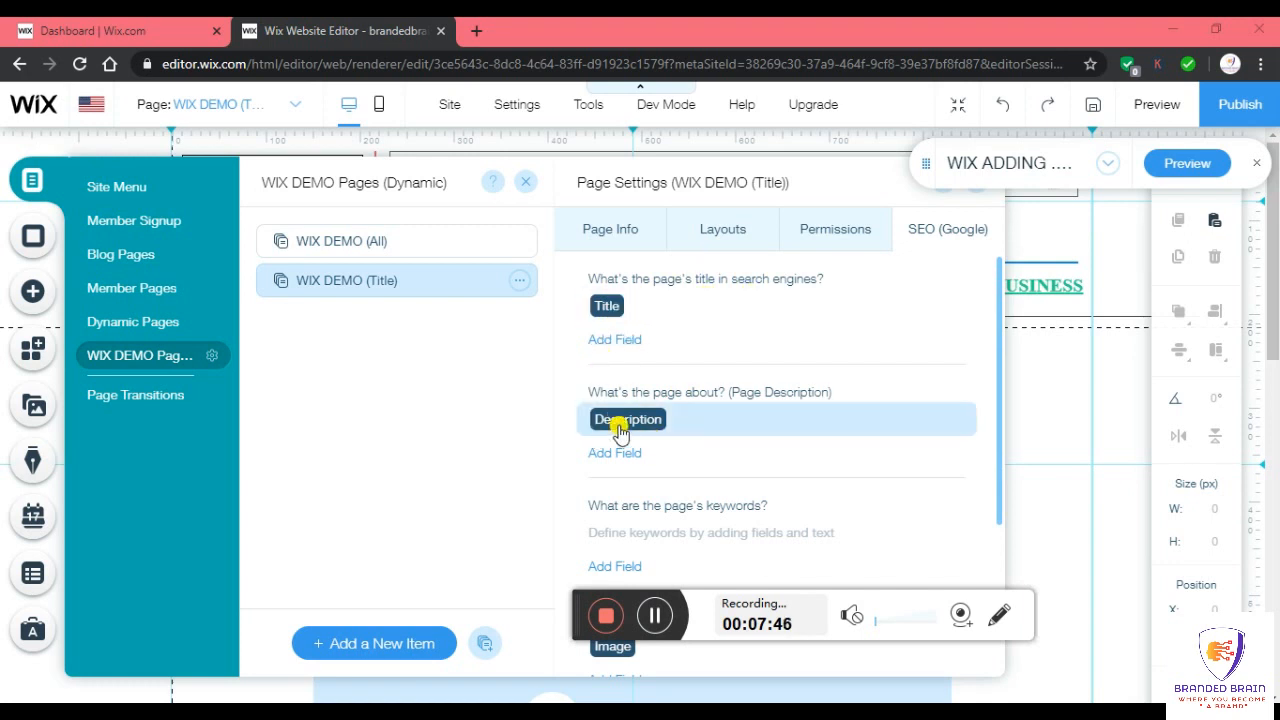
{"action": "scroll", "coordinate": [610, 426], "scroll_direction": "down", "scroll_amount": 3}
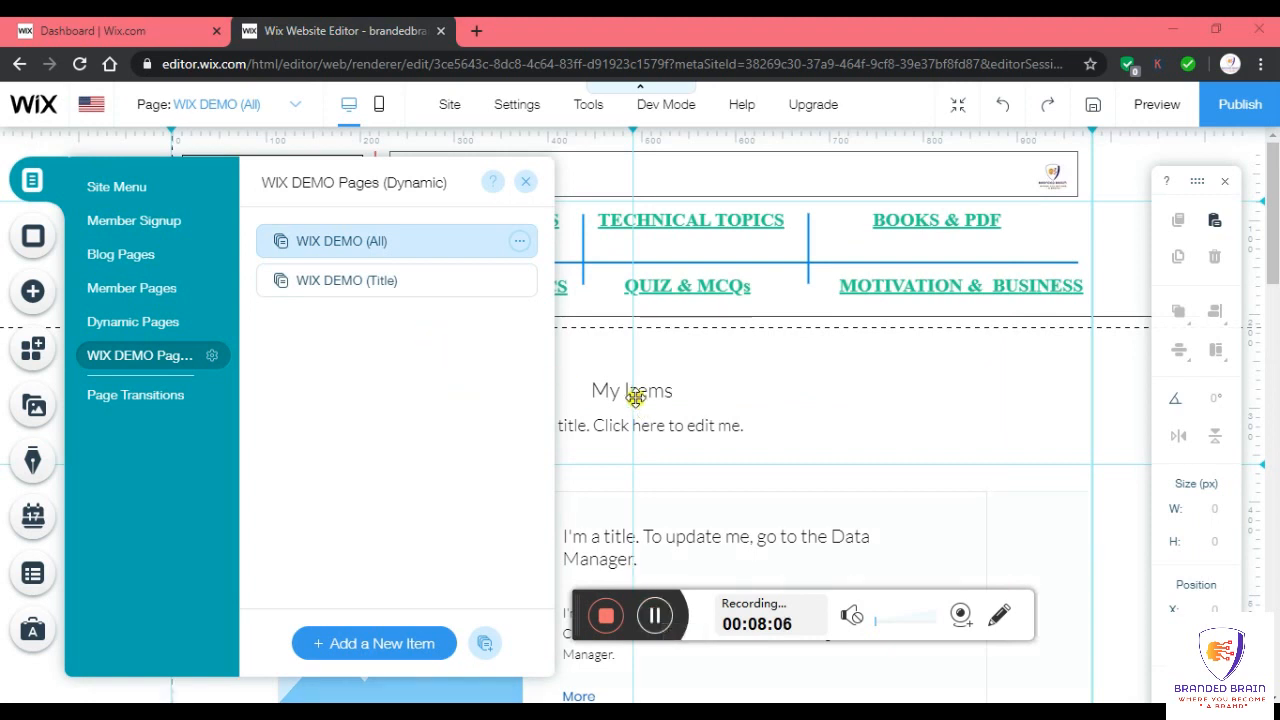
- Close the dynamic pages list and open the content of the WIX DEMO dataset from the WIX DEMO (All) page
{"action": "left_click", "coordinate": [525, 181]}
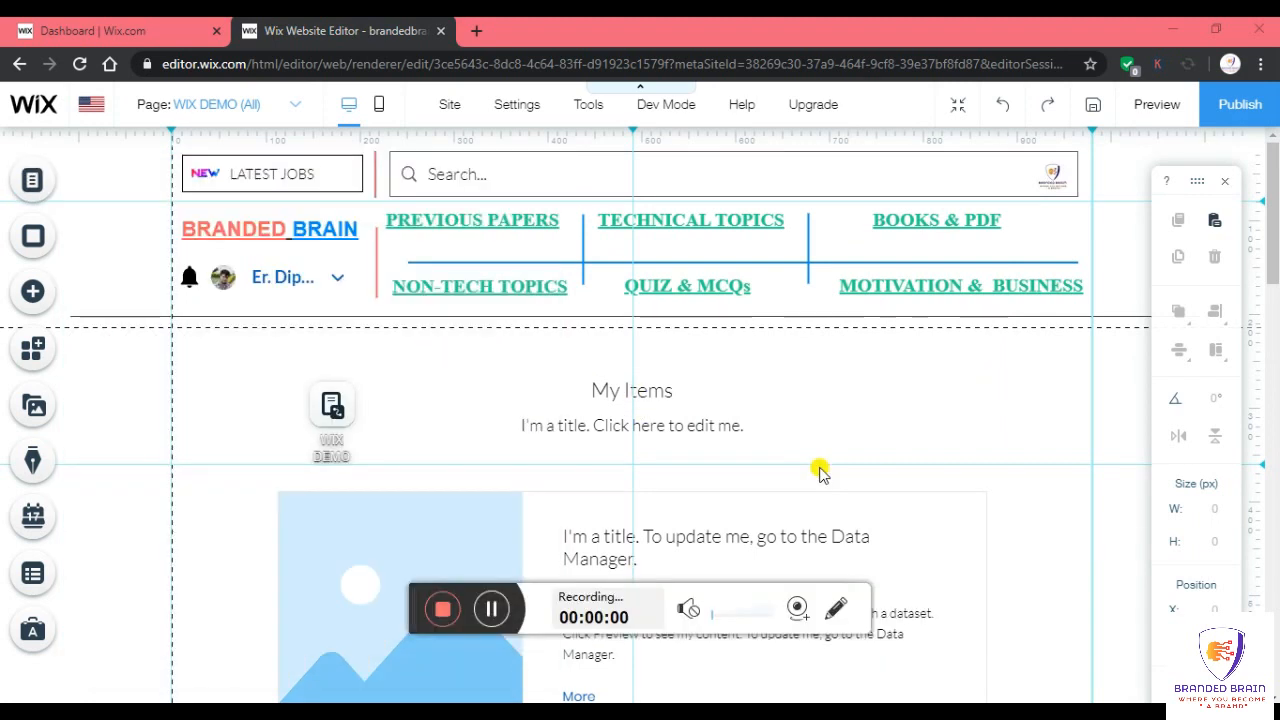
{"action": "left_click", "coordinate": [334, 406]}
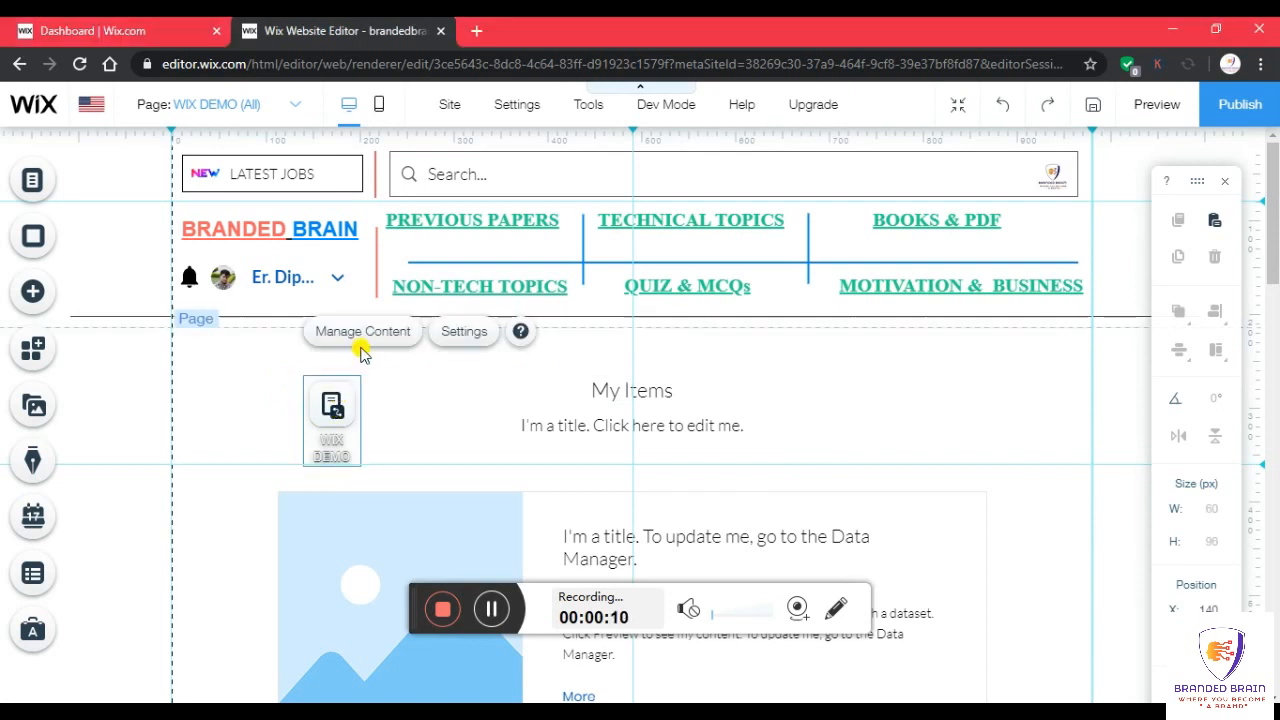
{"action": "left_click", "coordinate": [360, 338]}
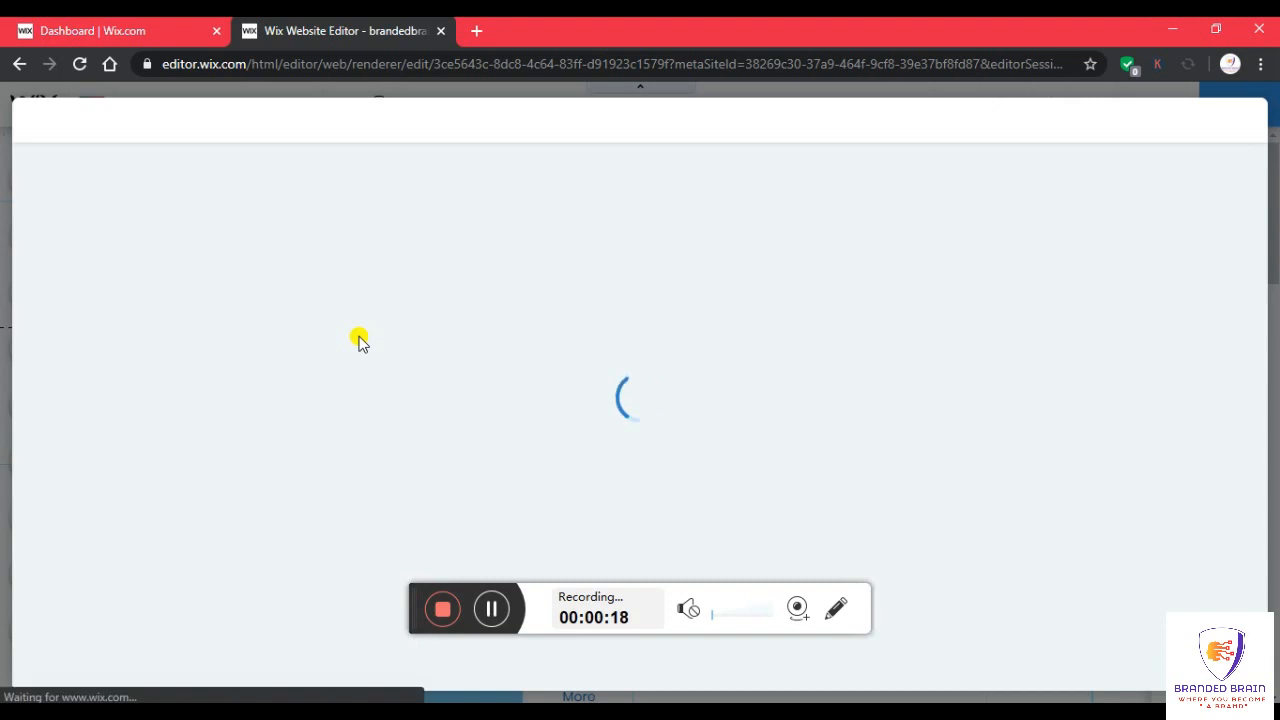
{"action": "left_click", "coordinate": [491, 608]}
{"action": "left_click", "coordinate": [491, 608]}
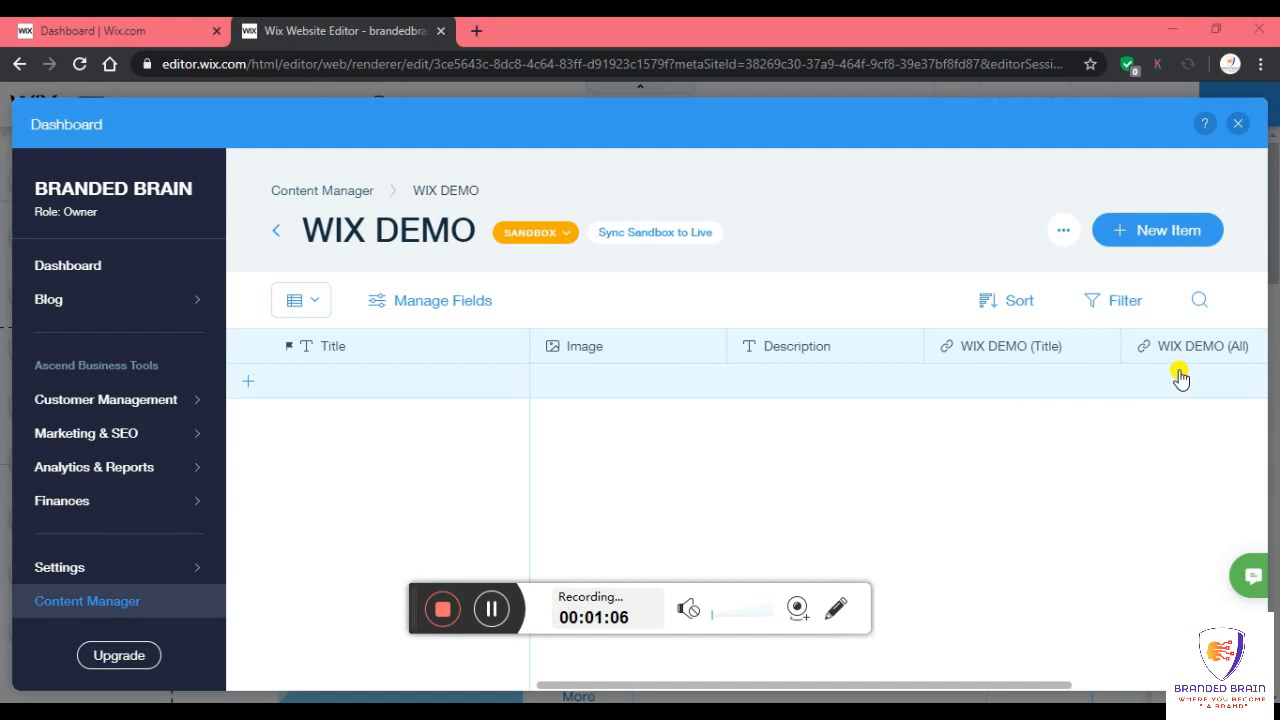
- Show the Created Date system field in the WIX DEMO collection and check the table's columns
{"action": "left_click", "coordinate": [431, 312]}
{"action": "left_click", "coordinate": [431, 312]}
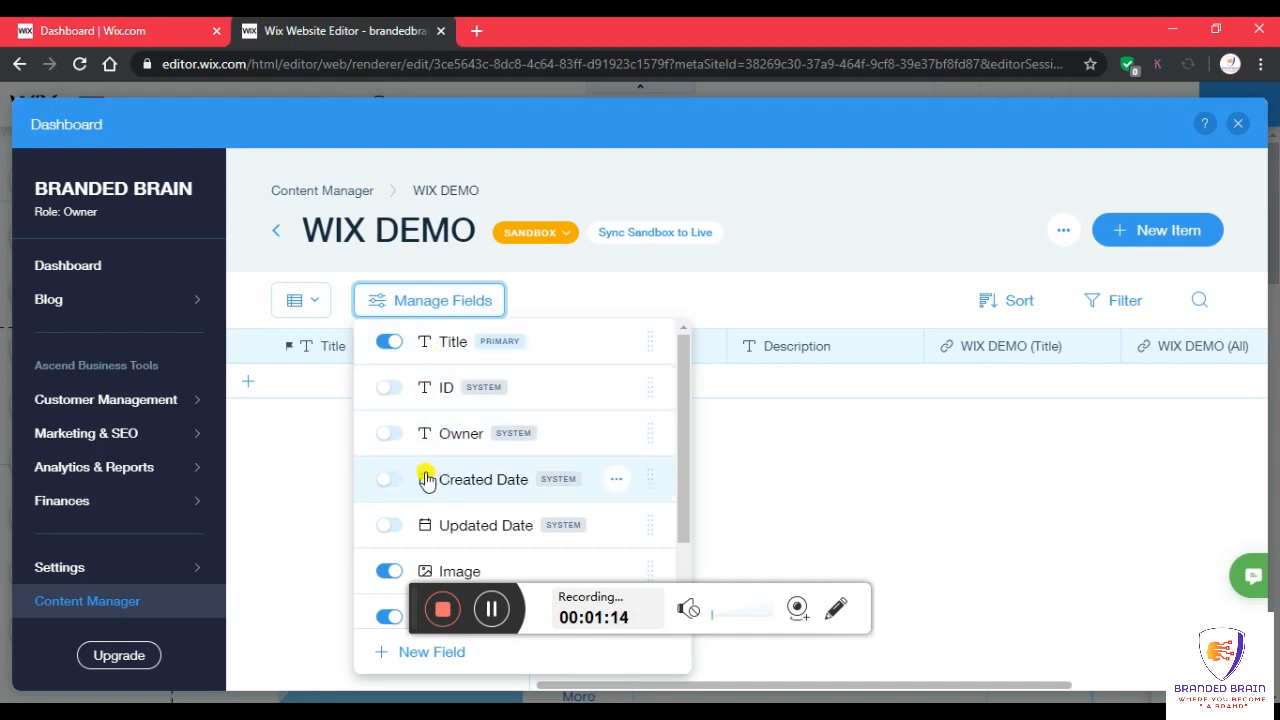
{"action": "left_click", "coordinate": [388, 484]}
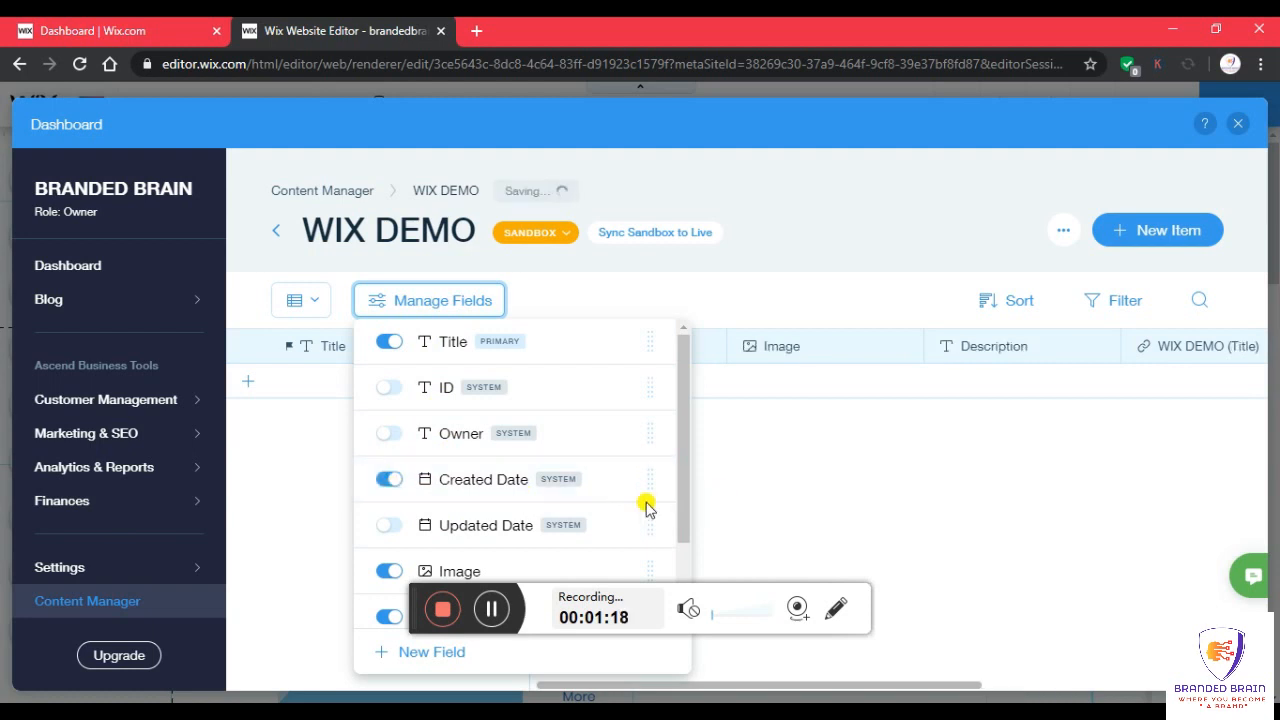
{"action": "left_click", "coordinate": [740, 430]}
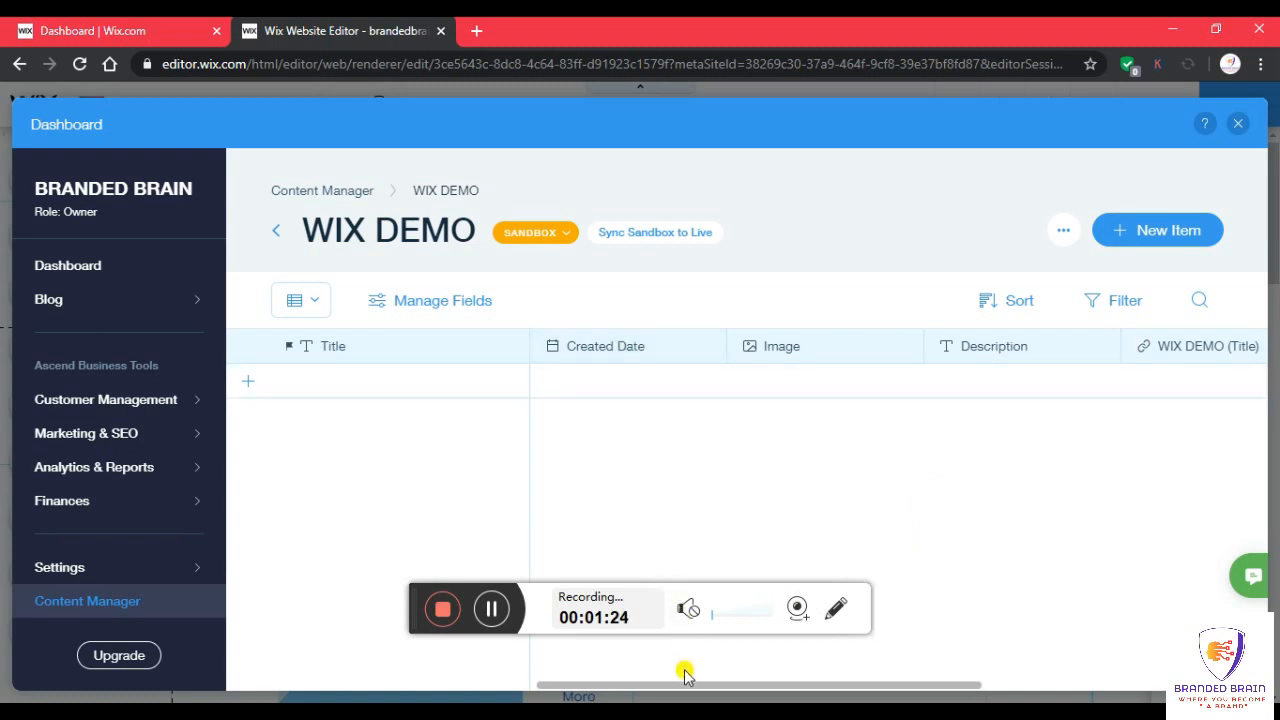
{"action": "left_click_drag", "start_coordinate": [685, 680], "coordinate": [903, 691]}
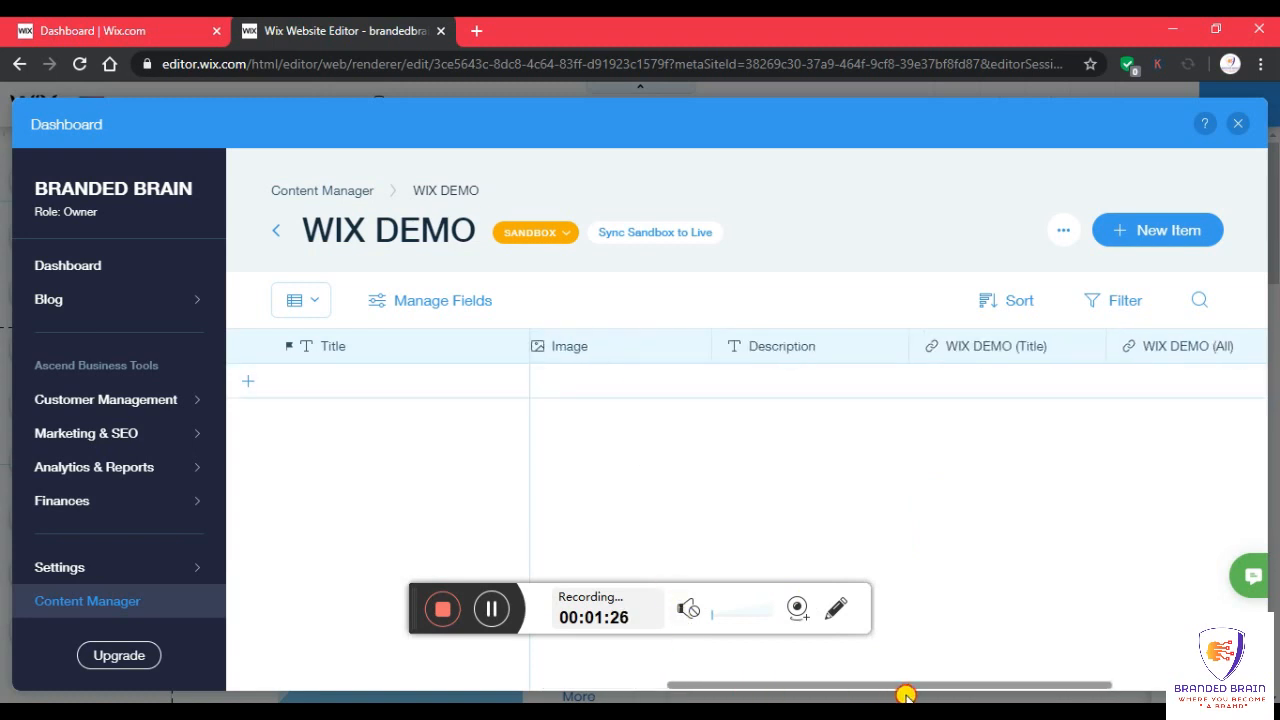
{"action": "left_click_drag", "start_coordinate": [826, 697], "coordinate": [634, 674]}
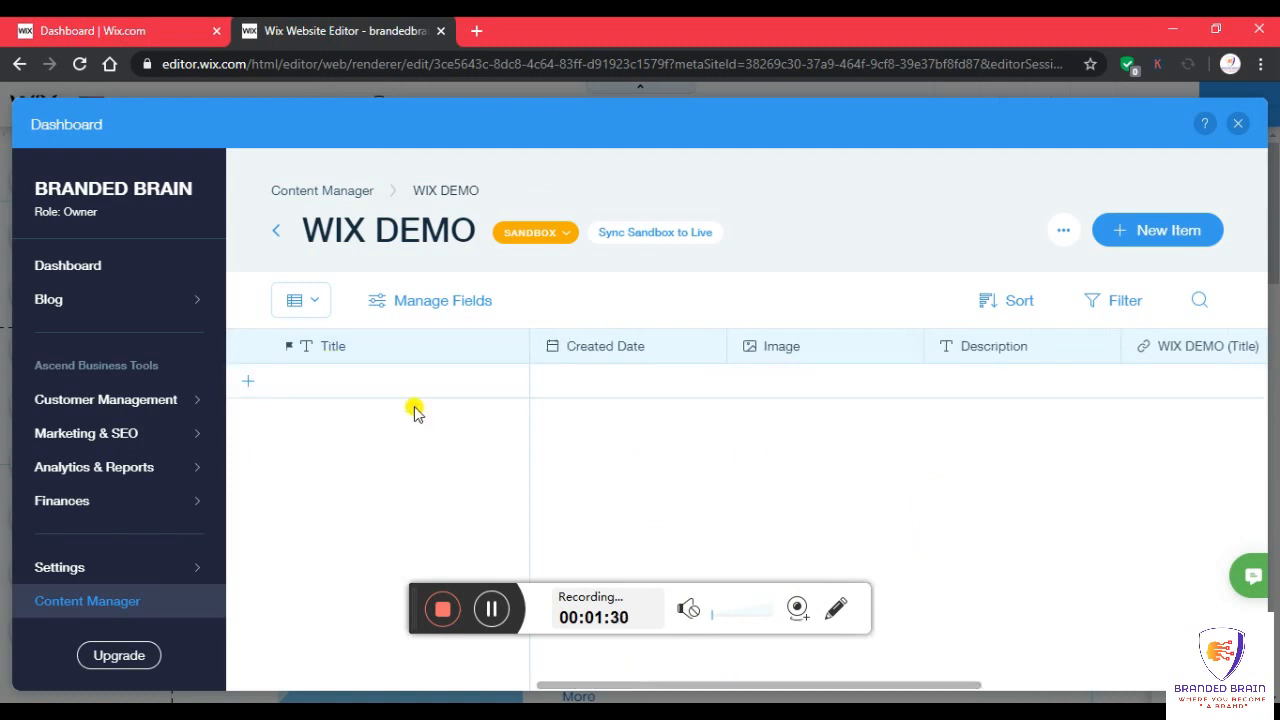
- Add an item to the WIX DEMO collection and fill its Title with WIX SITE SPEED TEST, copied from cell A2 of the Excel sheet
{"action": "left_click", "coordinate": [314, 383]}
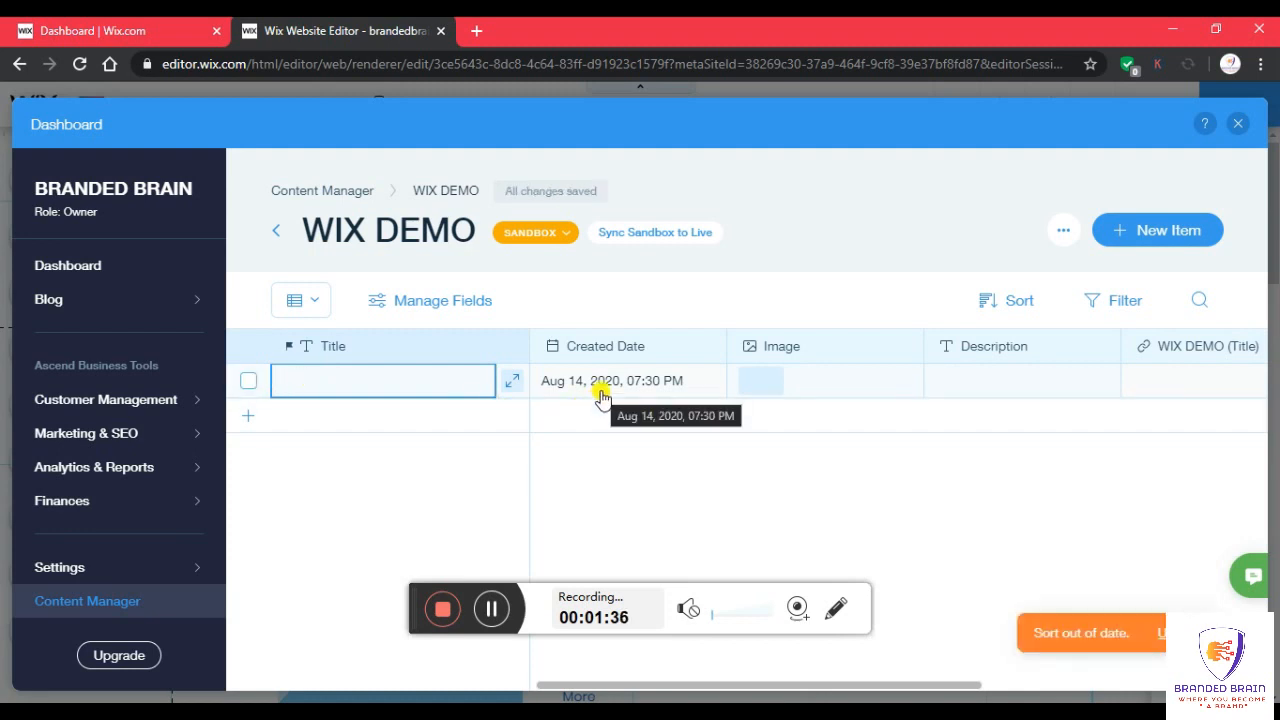
{"action": "left_click", "coordinate": [331, 376]}
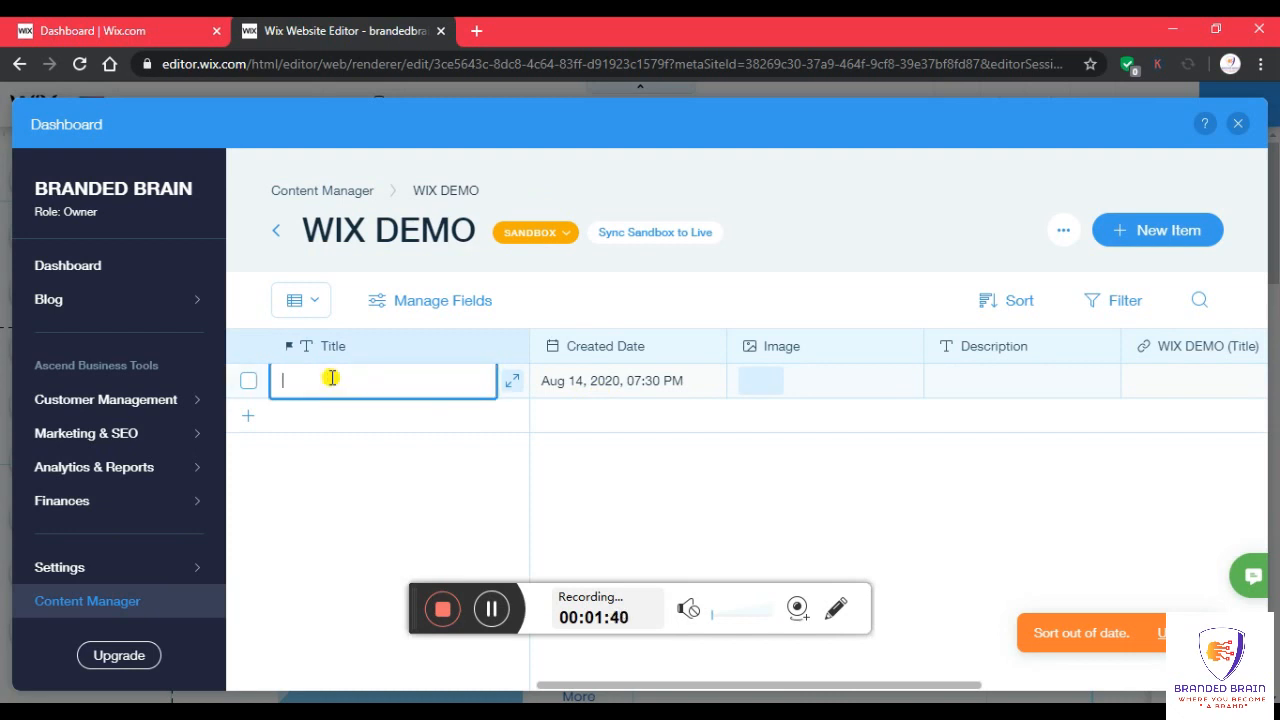
{"action": "mouse_move", "coordinate": [362, 716]}
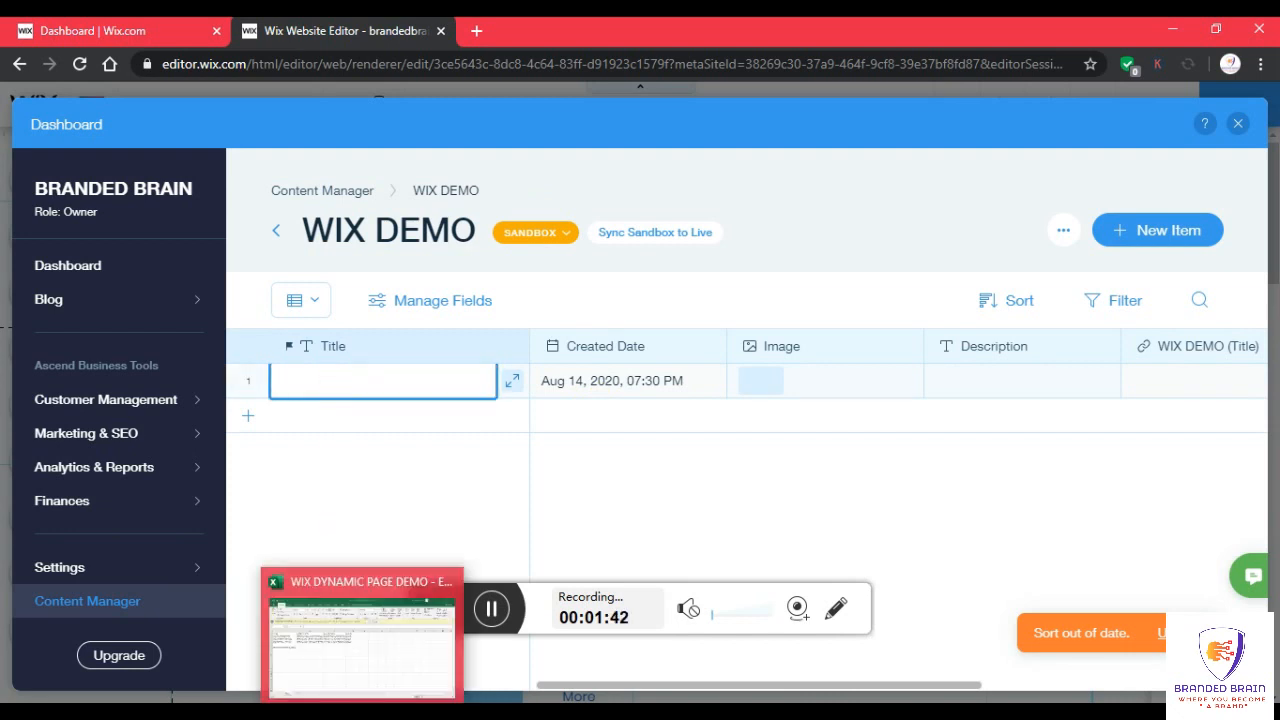
{"action": "left_click", "coordinate": [362, 635]}
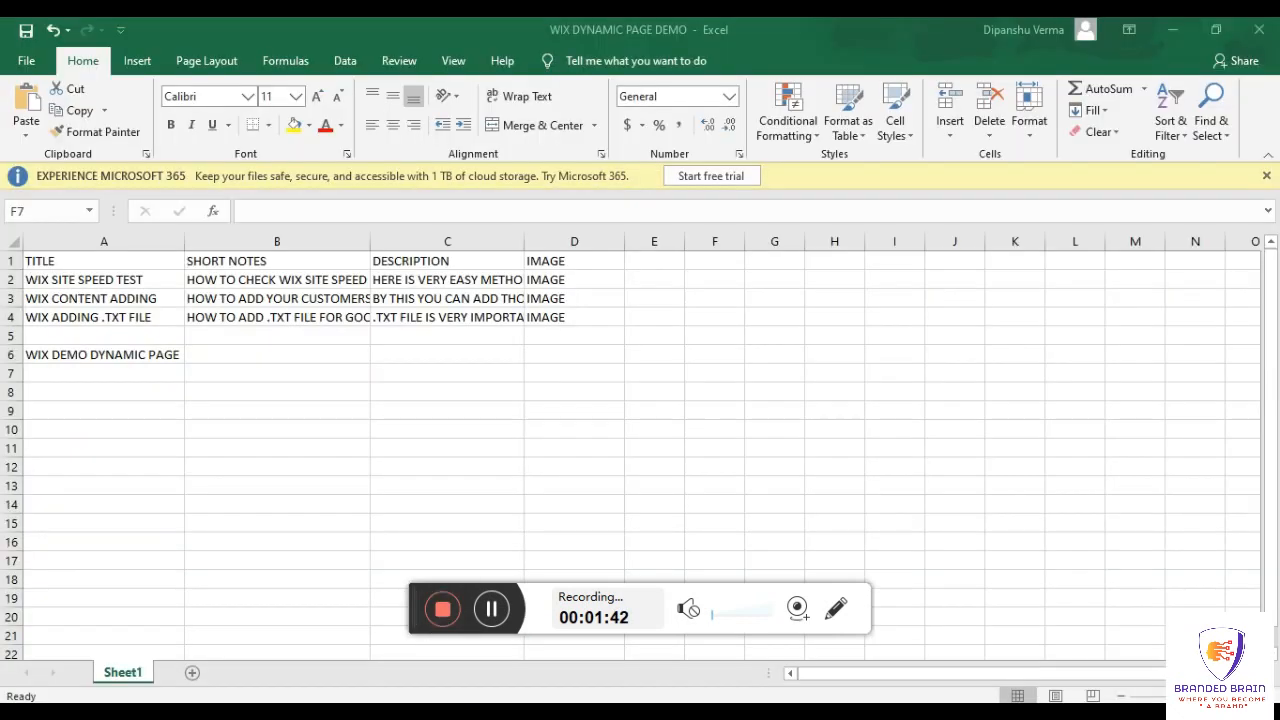
{"action": "left_click", "coordinate": [49, 279]}
{"action": "double_click", "coordinate": [50, 279]}
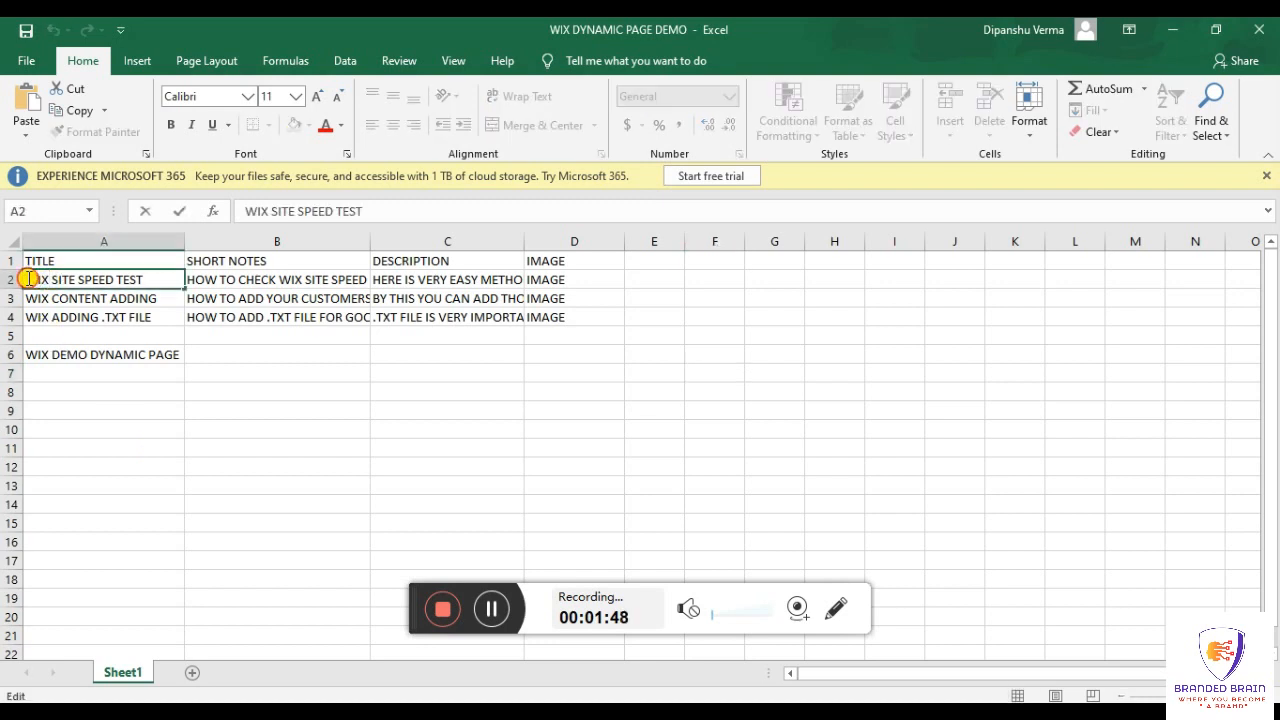
{"action": "left_click_drag", "start_coordinate": [30, 279], "coordinate": [166, 283]}
{"action": "key", "text": "ctrl+c"}
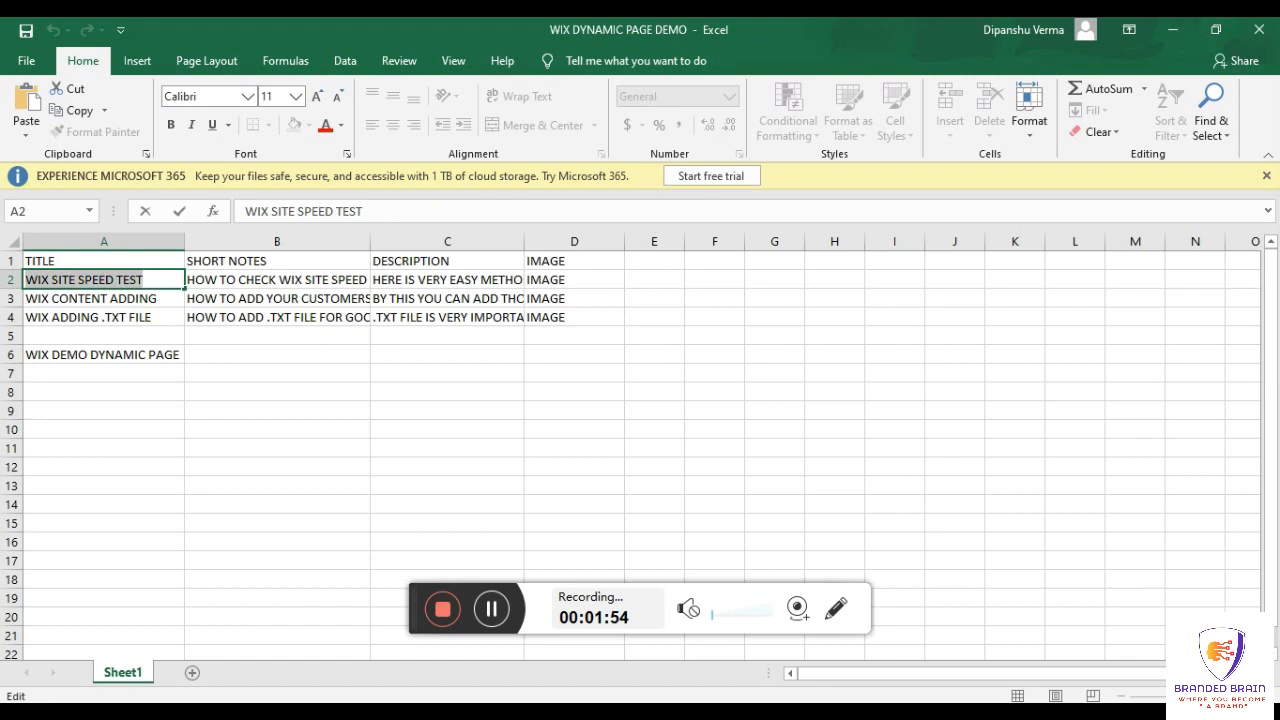
{"action": "mouse_move", "coordinate": [292, 712]}
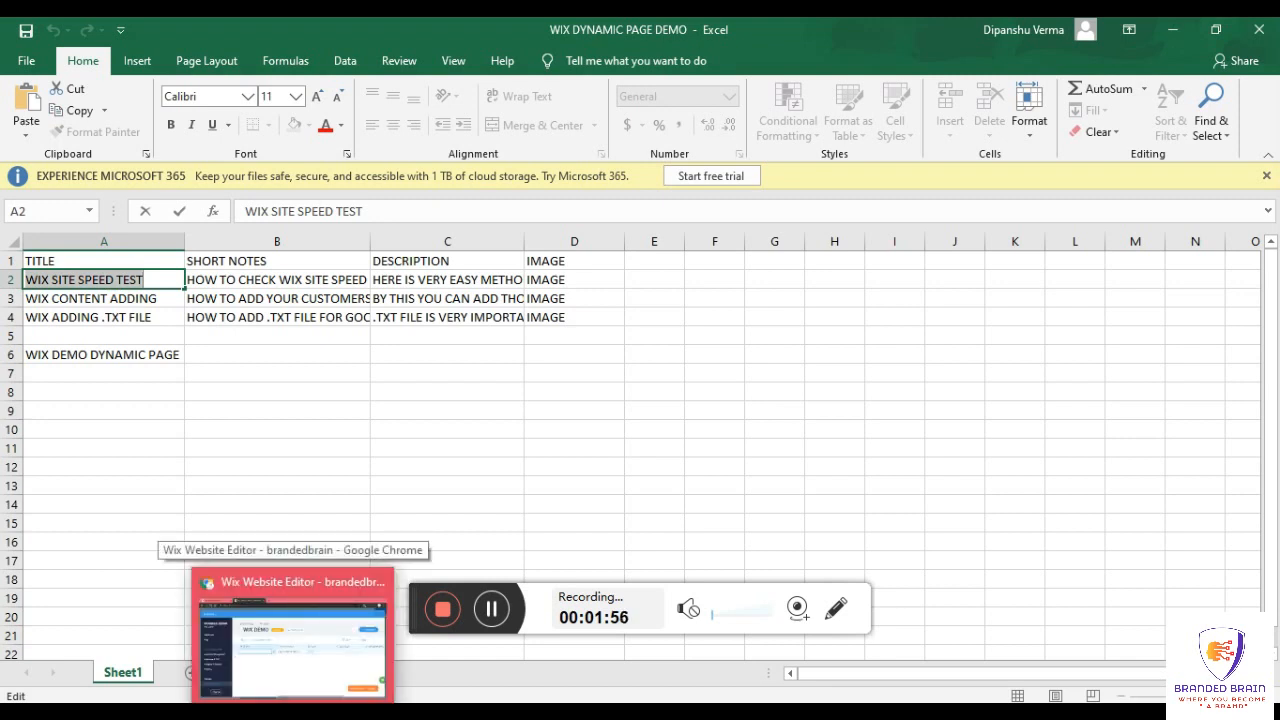
{"action": "left_click", "coordinate": [292, 640]}
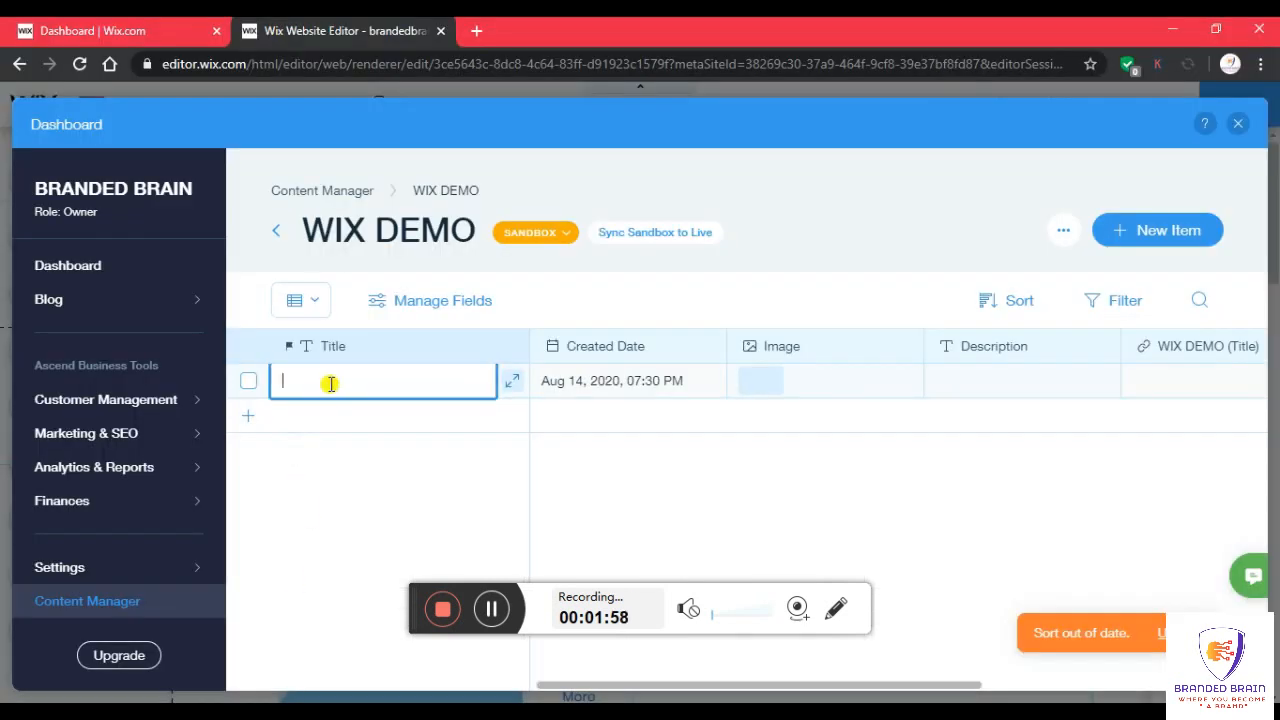
{"action": "key", "text": "ctrl+v"}
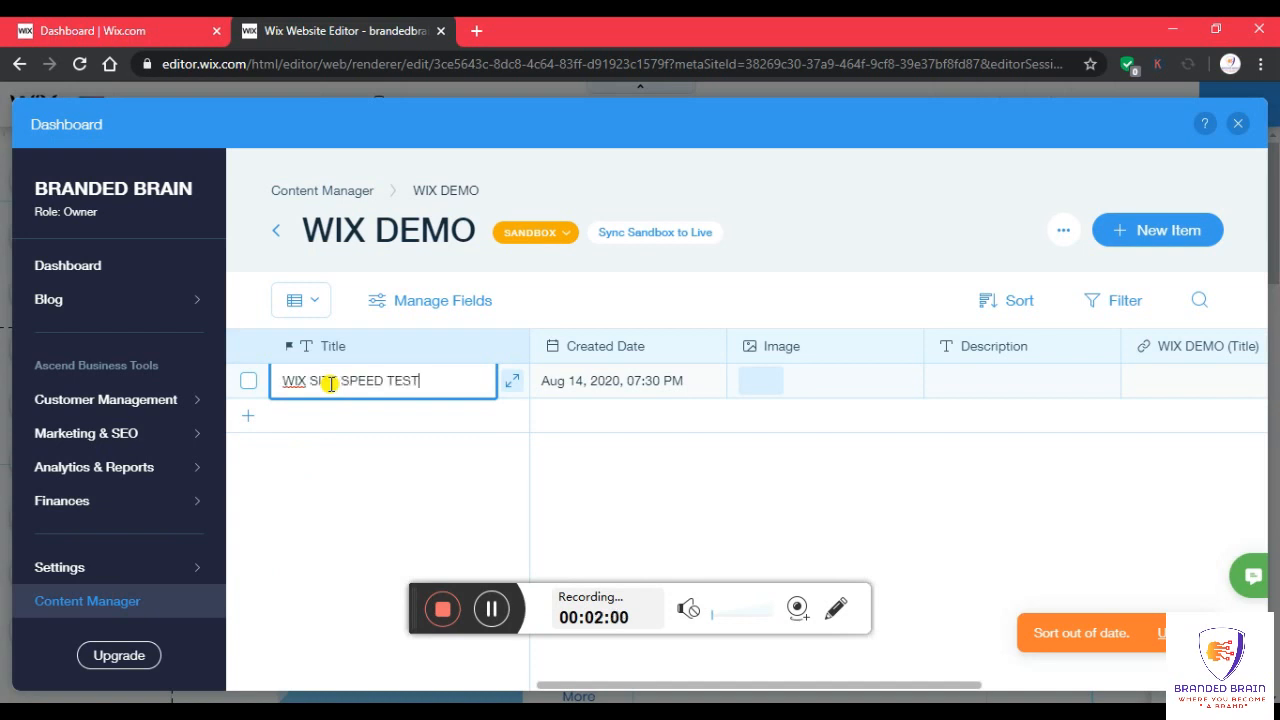
- Set the WIX SITE SPEED TEST item's Image to the WIX SPEED TEST EXCELLENT picture from Site Files
{"action": "left_click", "coordinate": [808, 387]}
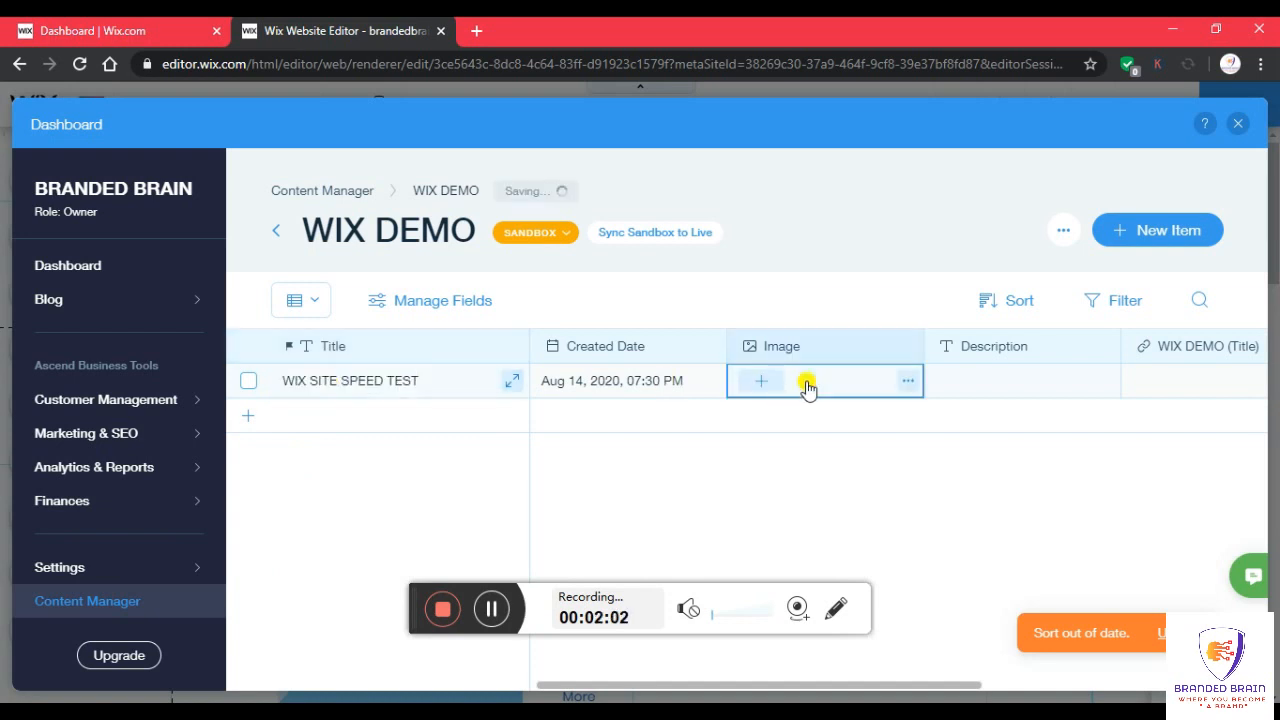
{"action": "left_click", "coordinate": [750, 385]}
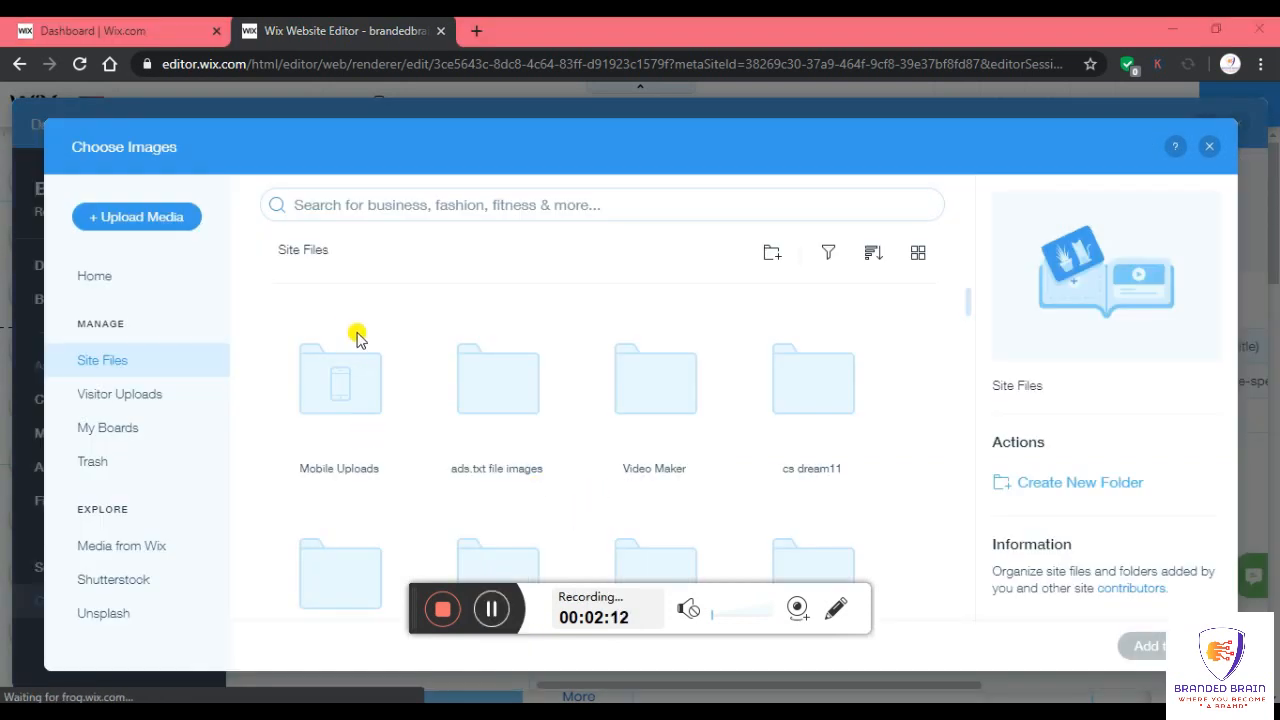
{"action": "scroll", "coordinate": [352, 420], "scroll_direction": "down", "scroll_amount": 2}
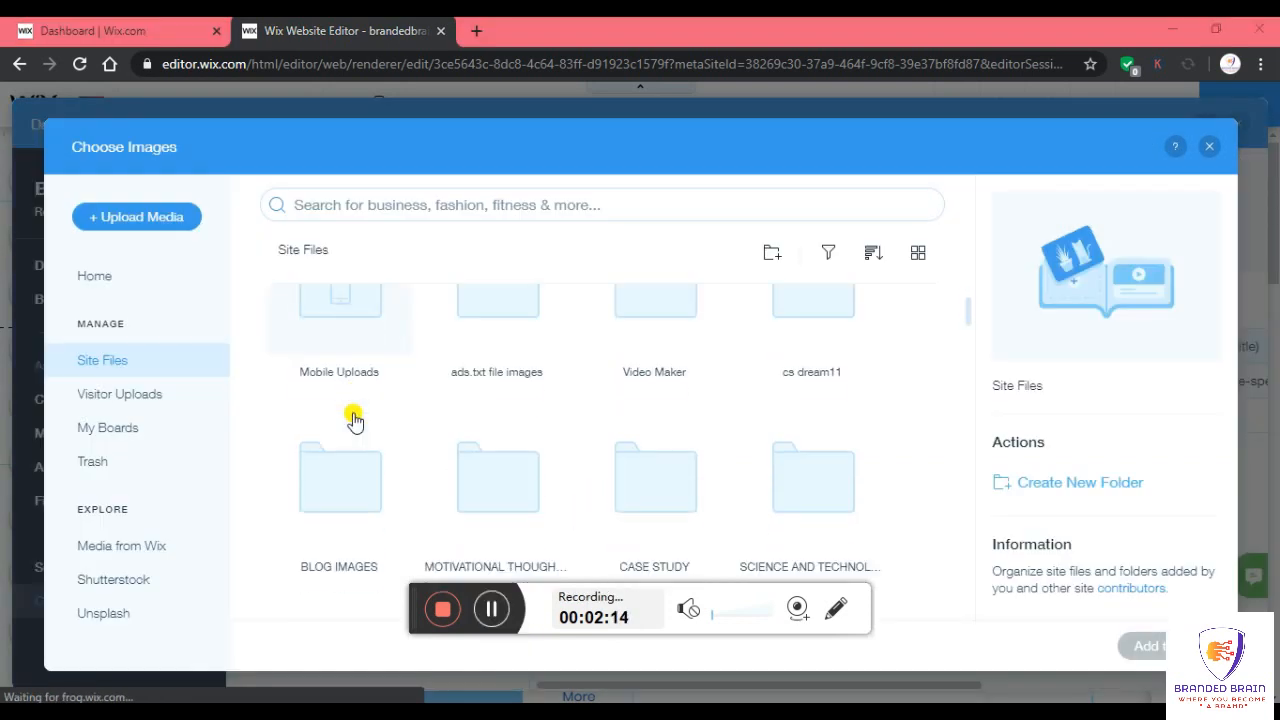
{"action": "scroll", "coordinate": [352, 420], "scroll_direction": "down", "scroll_amount": 4}
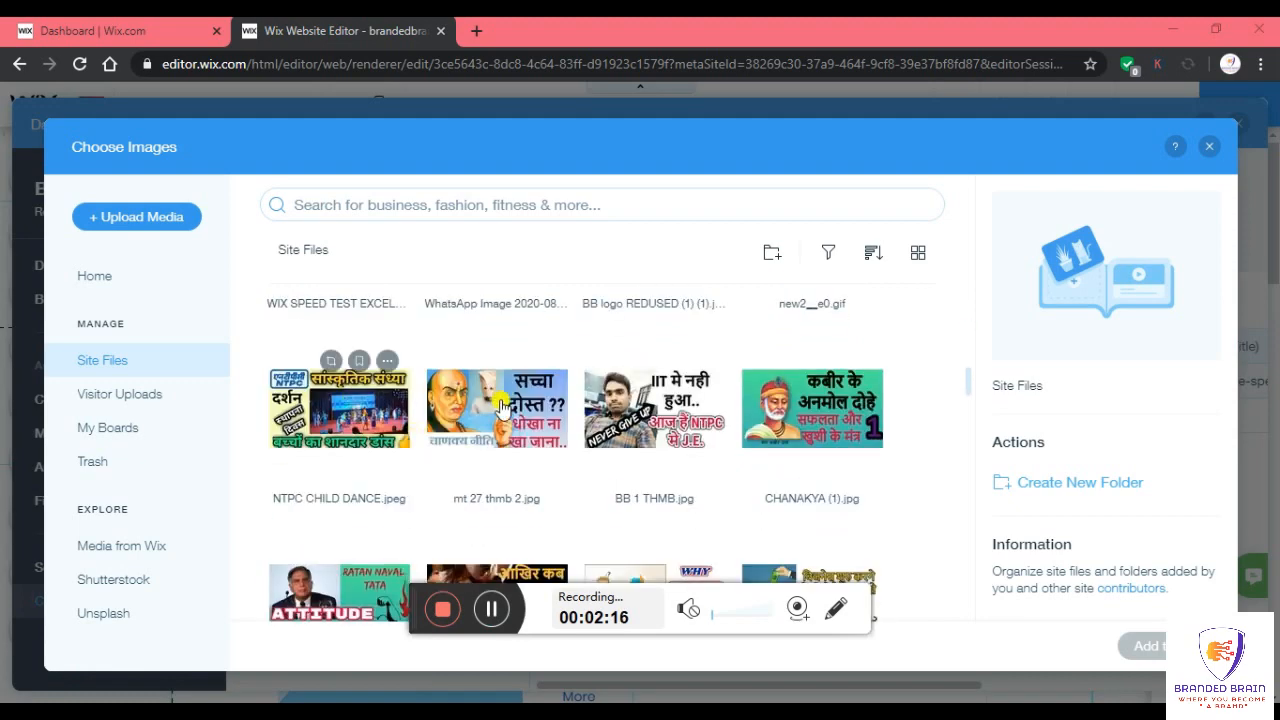
{"action": "scroll", "coordinate": [503, 400], "scroll_direction": "up", "scroll_amount": 3}
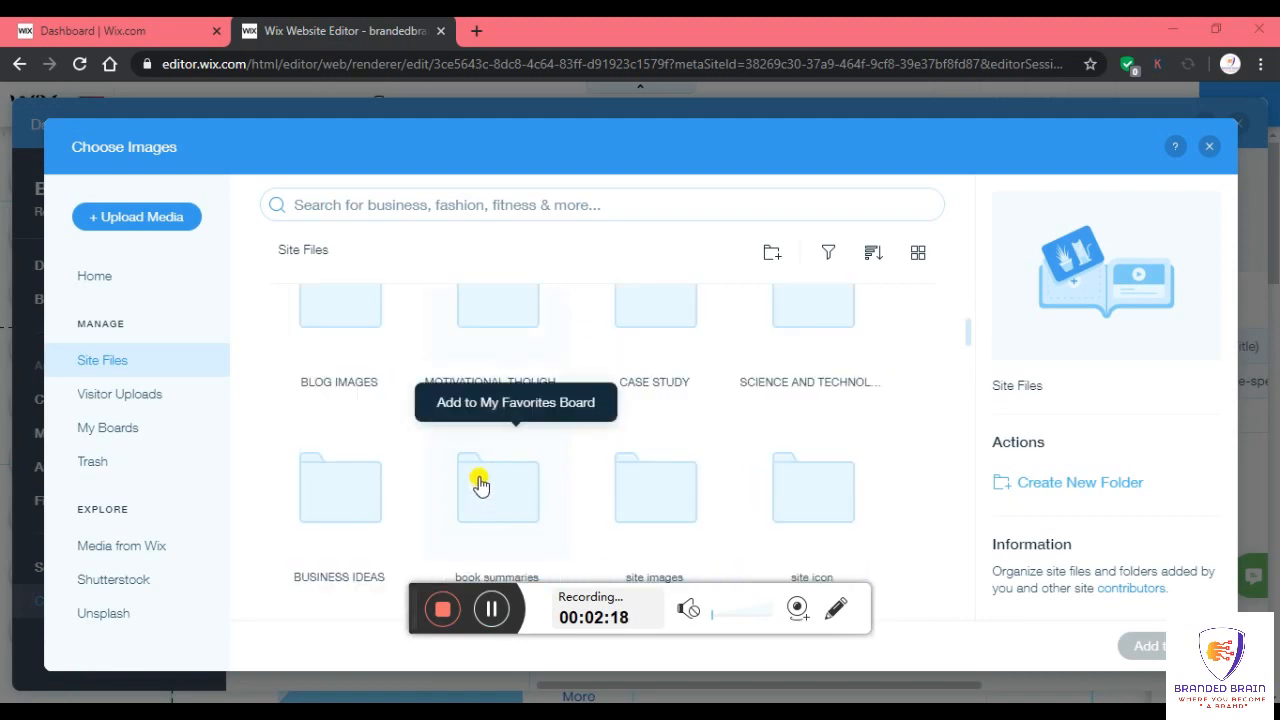
{"action": "scroll", "coordinate": [480, 484], "scroll_direction": "down", "scroll_amount": 2}
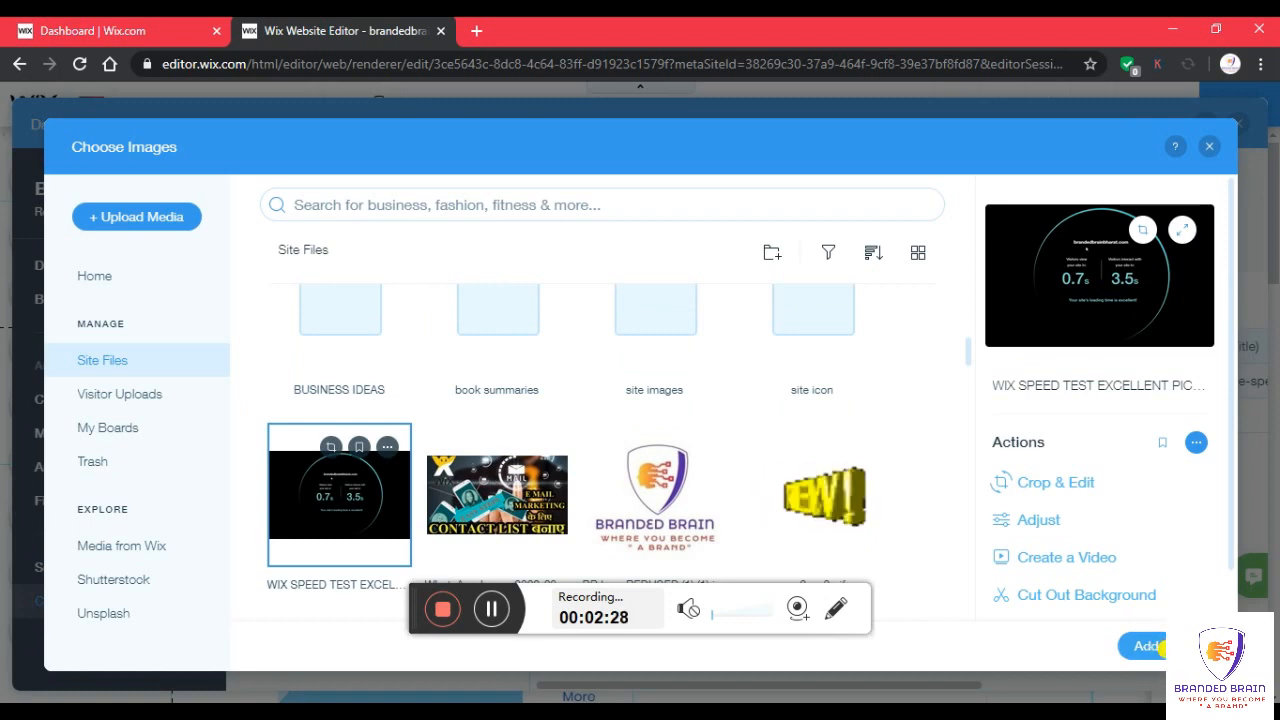
{"action": "left_click", "coordinate": [1147, 646]}
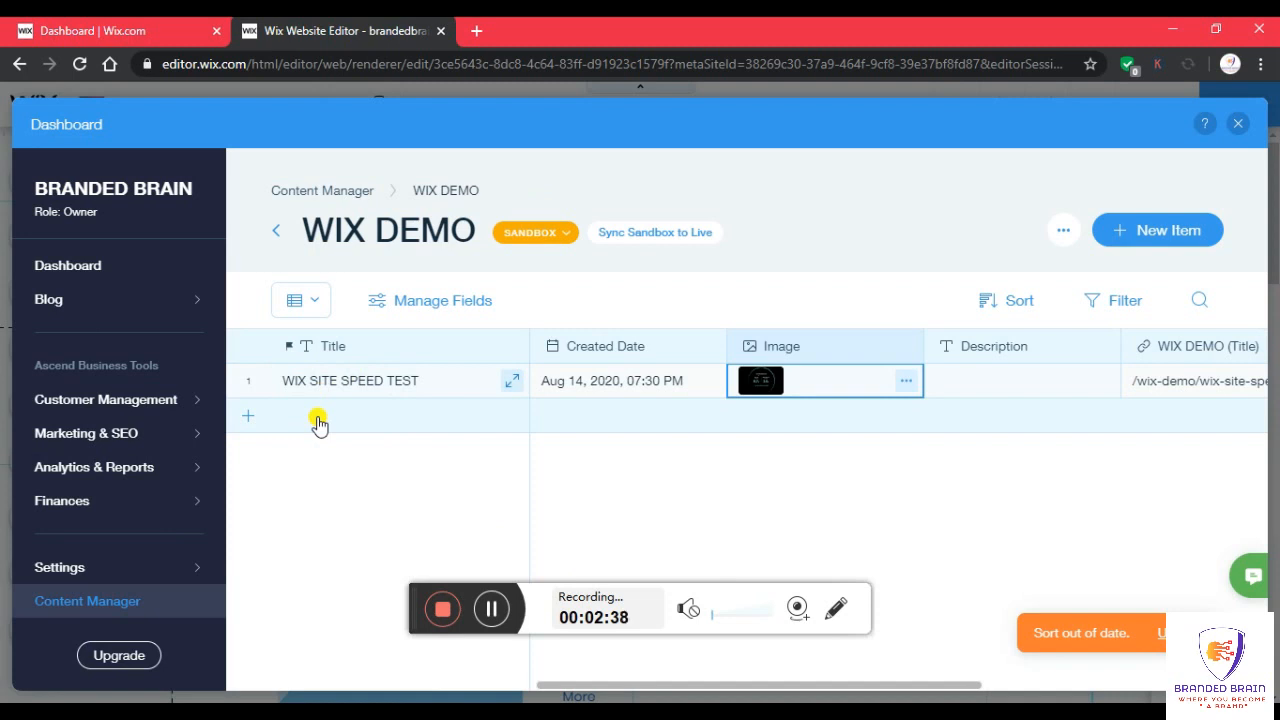
- Fill the item's Description with IT IS EASY METHOD. followed by the description text copied from cell C2 of the Excel sheet
{"action": "left_click", "coordinate": [1004, 384]}
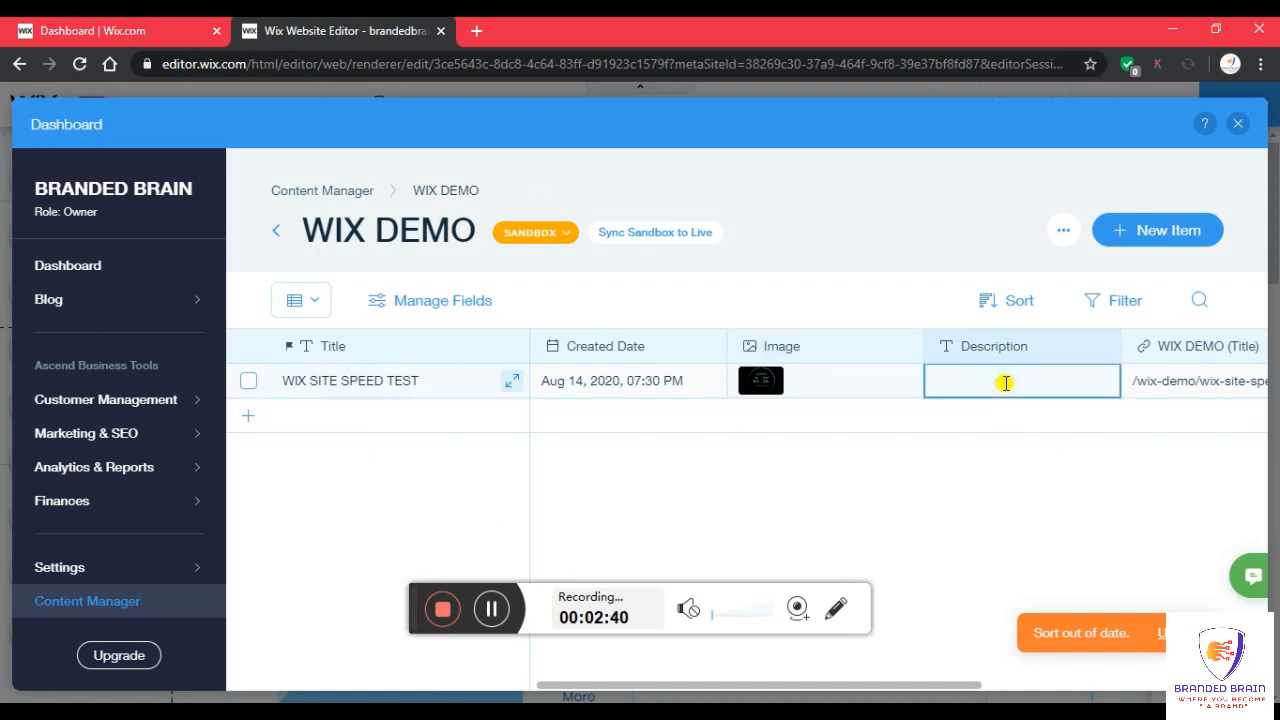
{"action": "left_click", "coordinate": [1005, 383]}
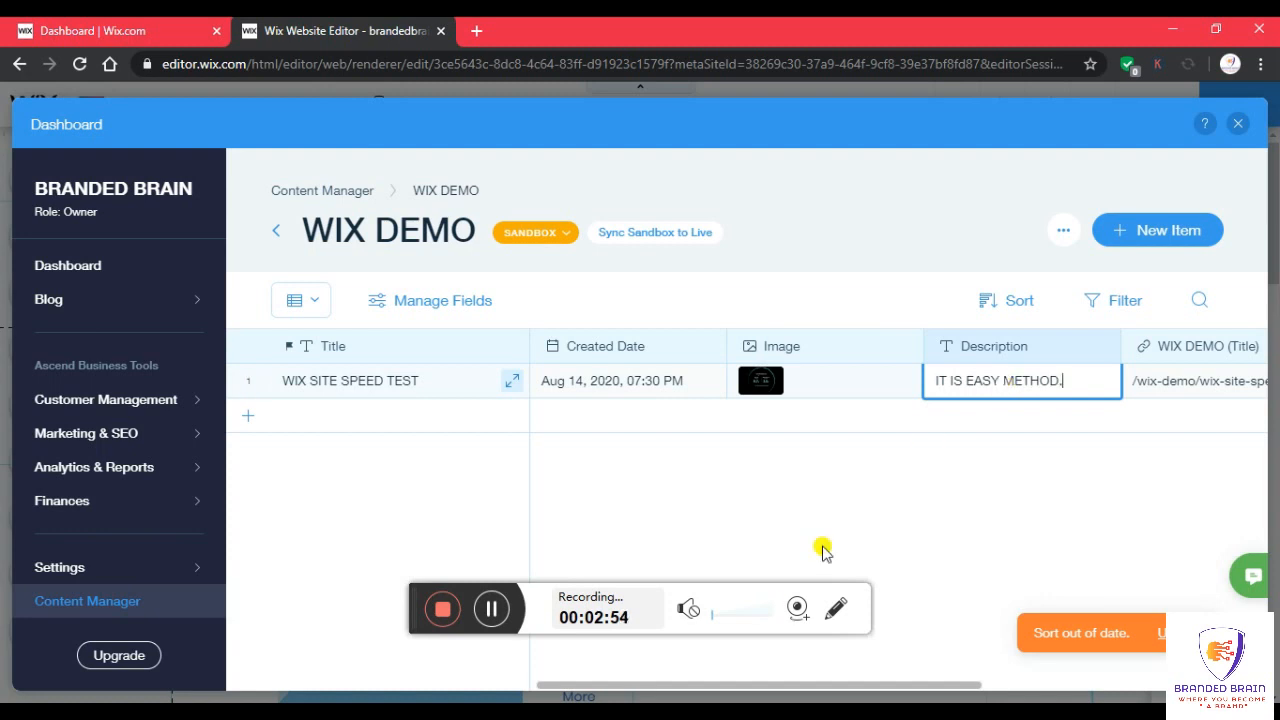
{"action": "mouse_move", "coordinate": [362, 712]}
{"action": "left_click", "coordinate": [362, 635]}
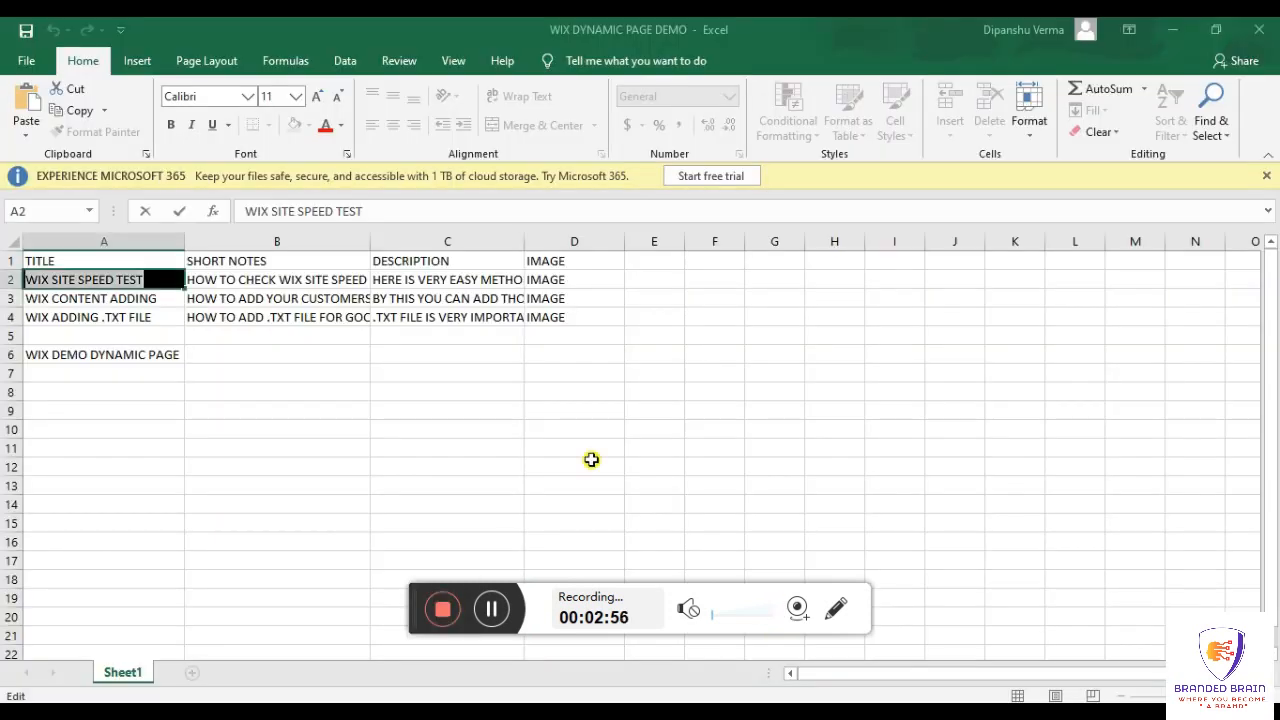
{"action": "double_click", "coordinate": [419, 278]}
{"action": "double_click", "coordinate": [424, 283]}
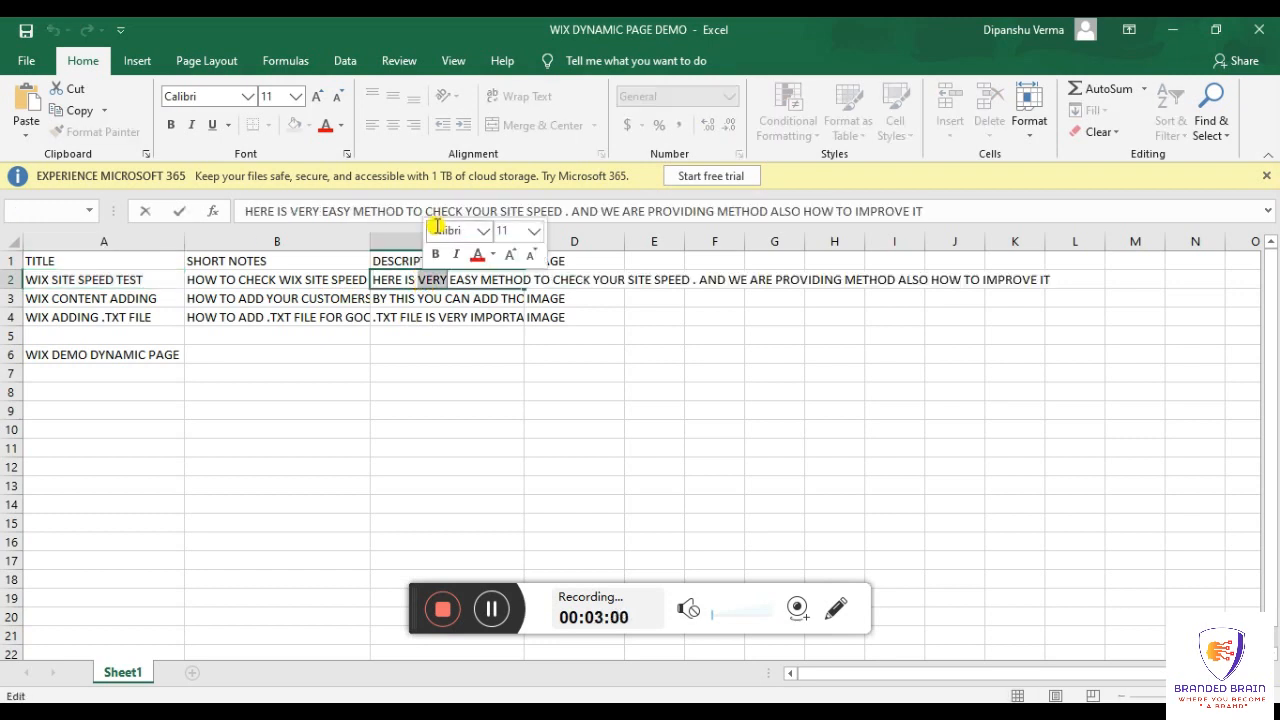
{"action": "left_click", "coordinate": [394, 211]}
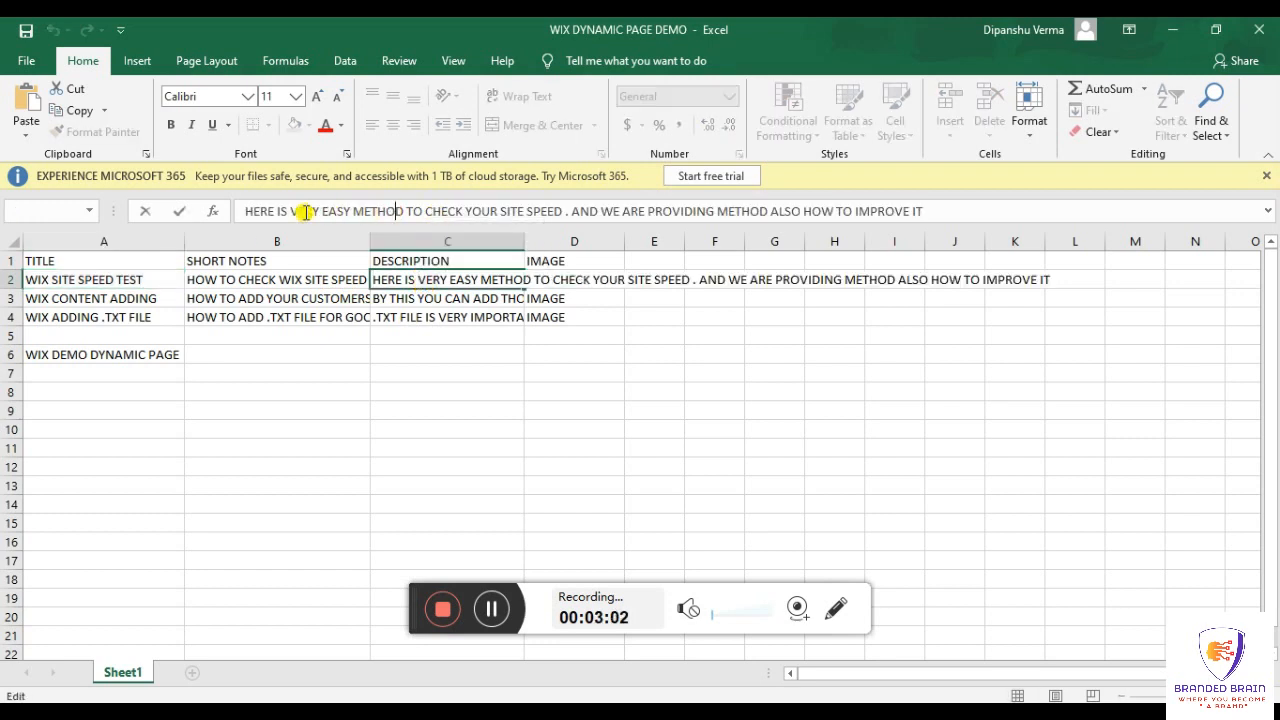
{"action": "left_click_drag", "start_coordinate": [245, 211], "coordinate": [955, 217]}
{"action": "key", "text": "ctrl+c"}
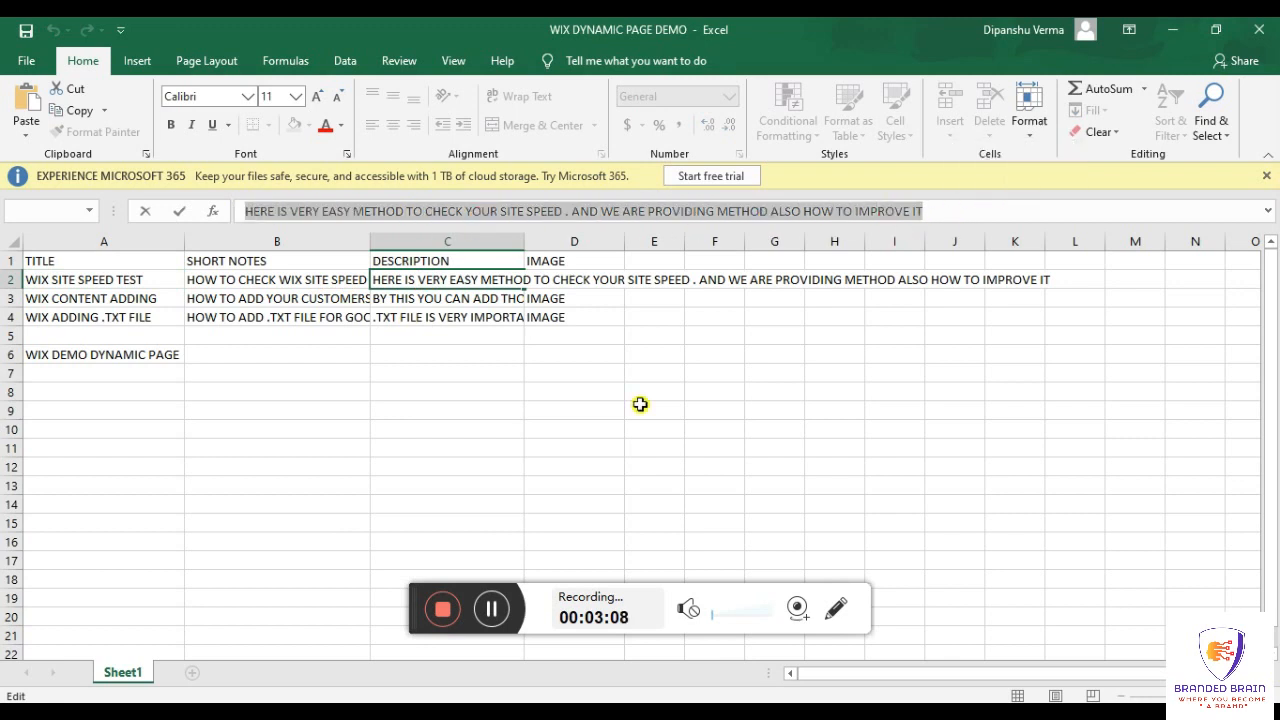
{"action": "left_click", "coordinate": [294, 711]}
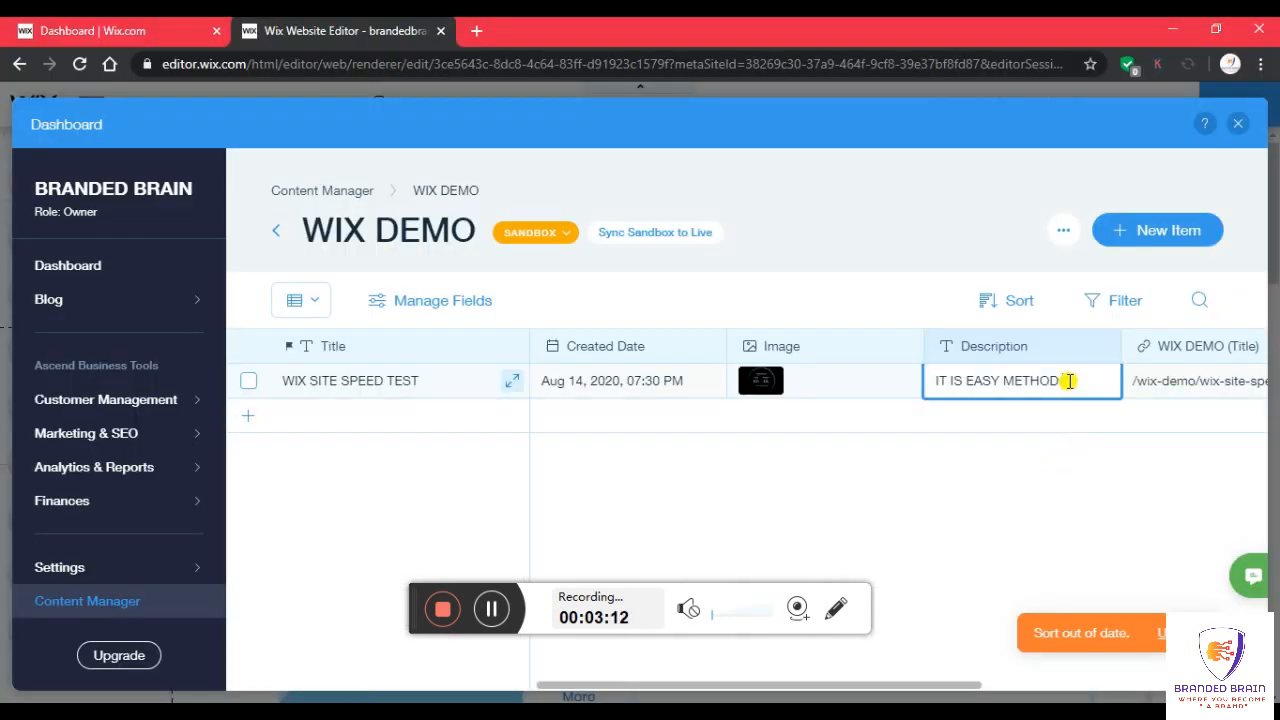
{"action": "key", "text": "ctrl+v"}
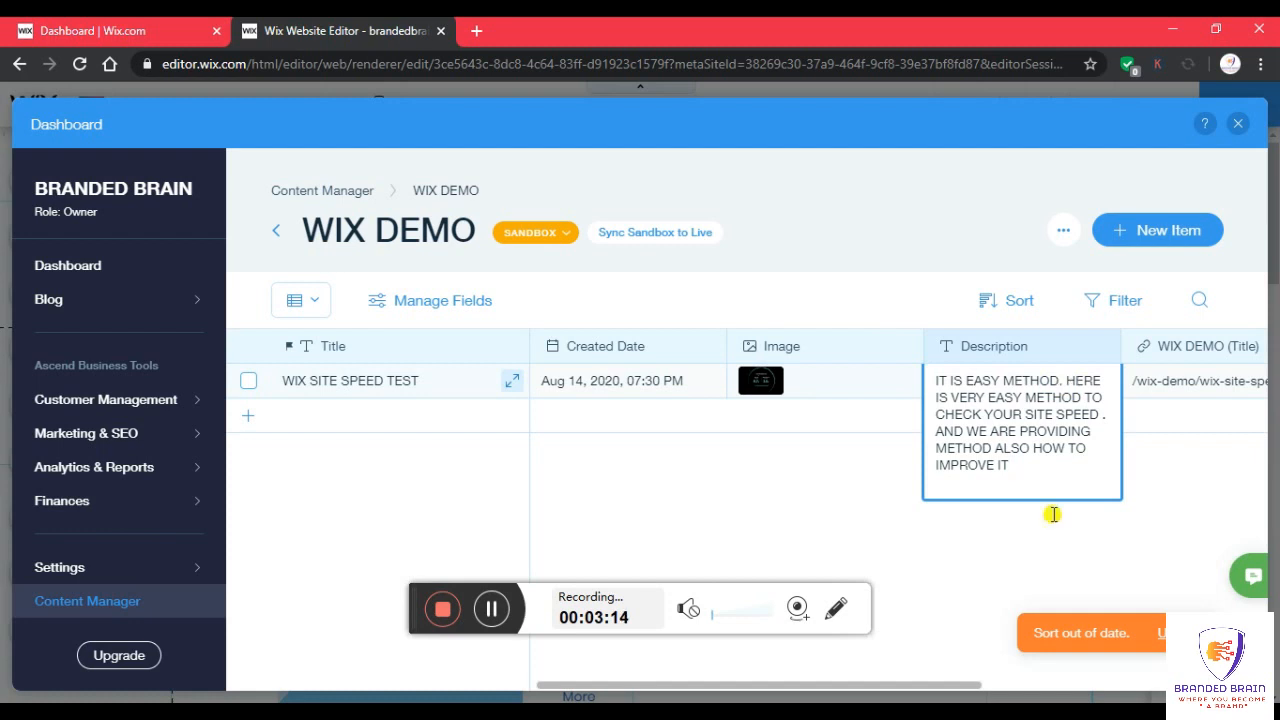
{"action": "left_click", "coordinate": [1036, 541]}
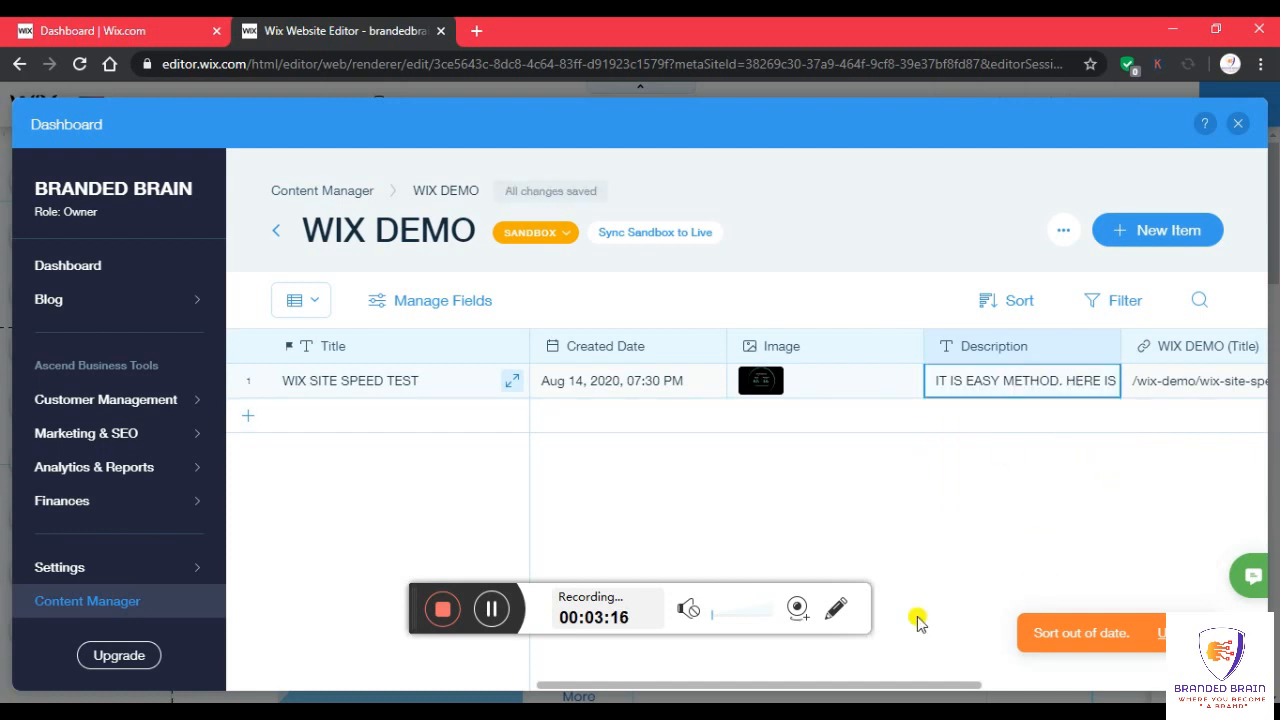
{"action": "left_click_drag", "start_coordinate": [905, 686], "coordinate": [1095, 686]}
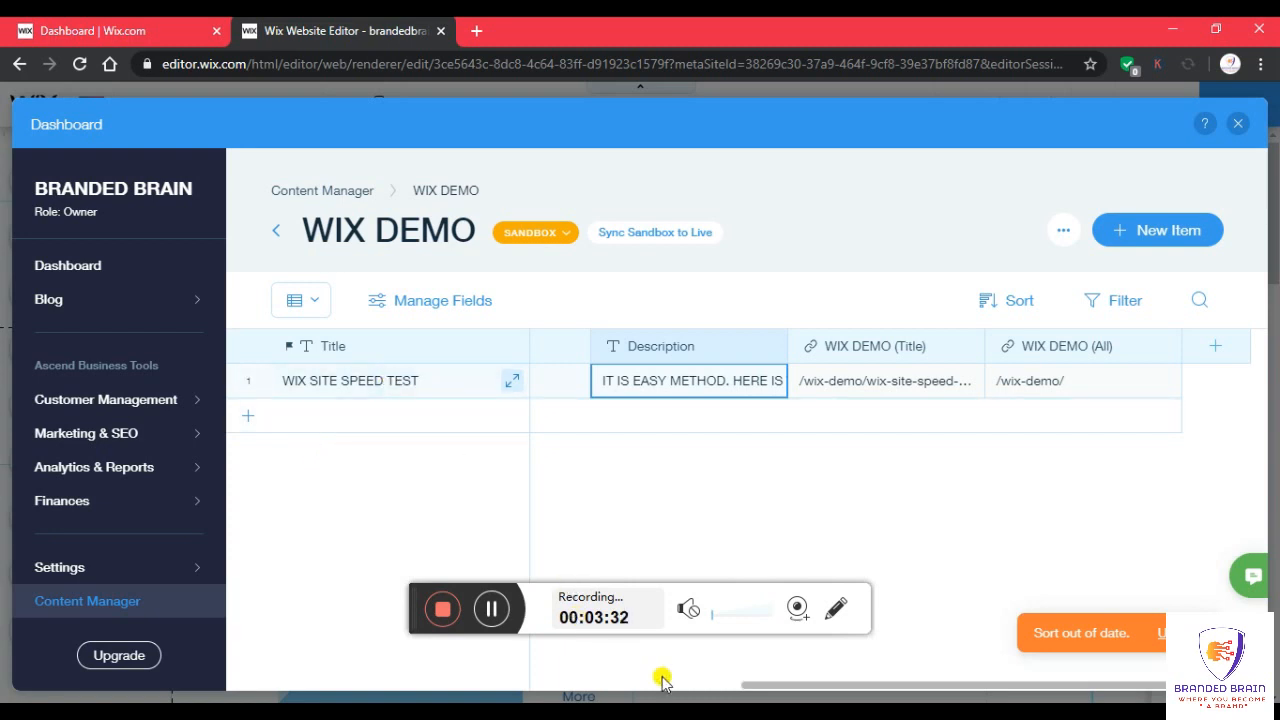
{"action": "left_click_drag", "start_coordinate": [751, 686], "coordinate": [460, 657]}
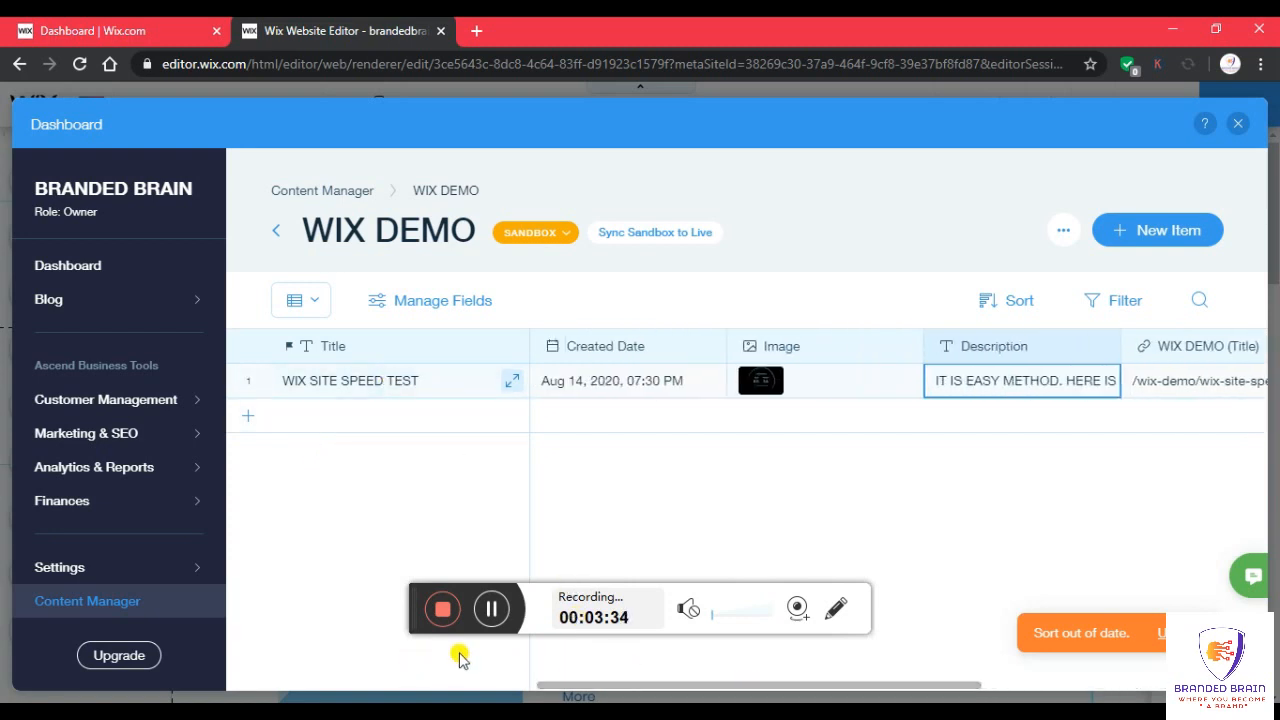
{"action": "left_click", "coordinate": [497, 612]}
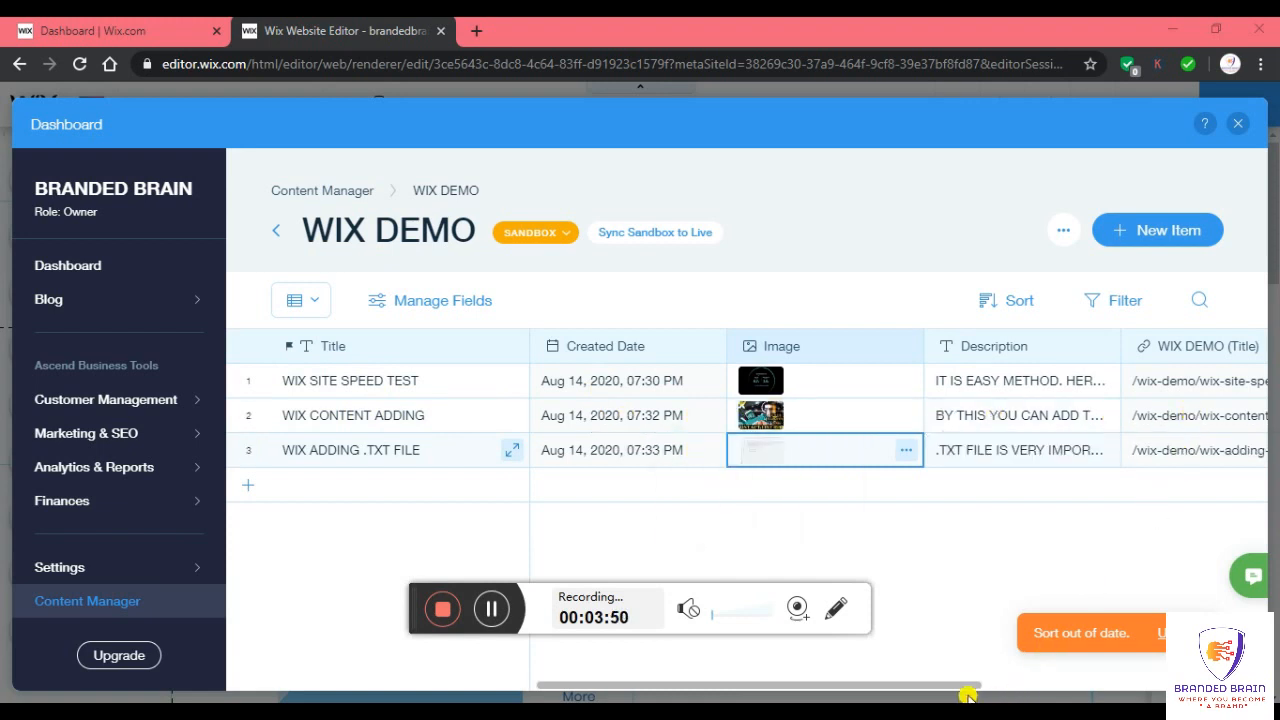
{"action": "mouse_move", "coordinate": [968, 688]}
{"action": "left_mouse_down"}
{"action": "mouse_move", "coordinate": [1080, 680]}
{"action": "mouse_move", "coordinate": [920, 689]}
{"action": "mouse_move", "coordinate": [975, 688]}
{"action": "left_mouse_up"}
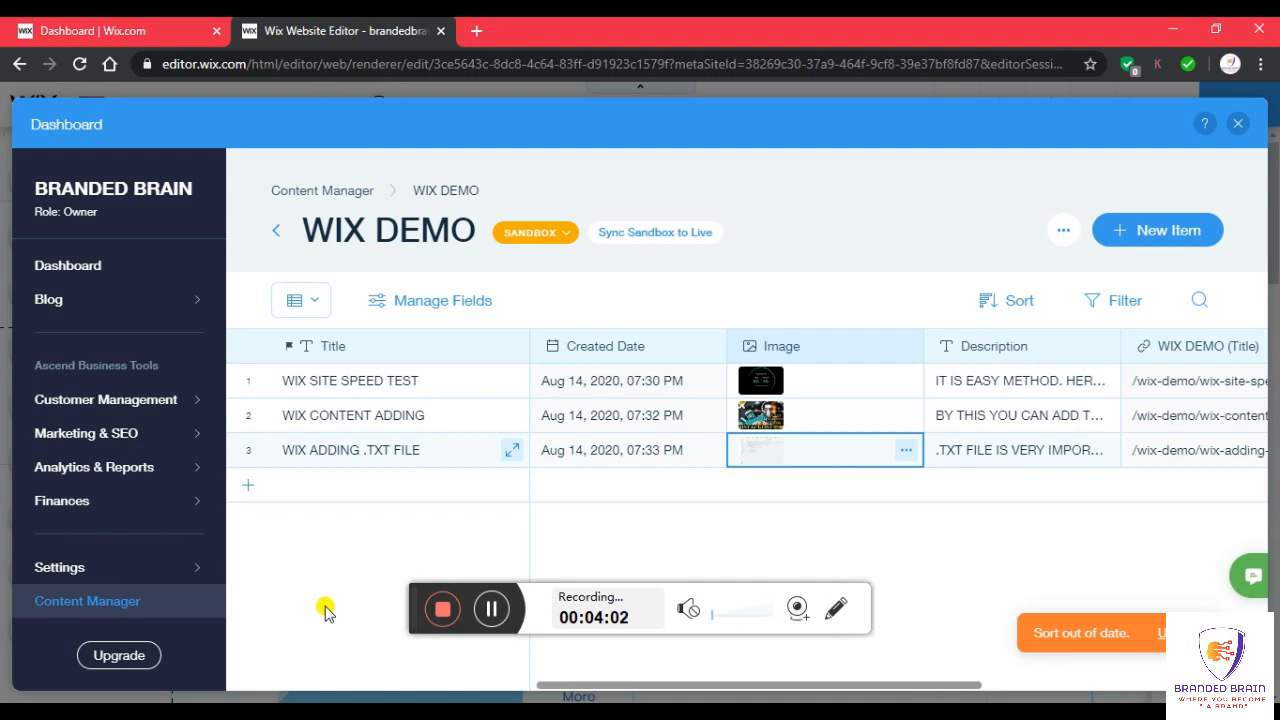
{"action": "left_click", "coordinate": [834, 609]}
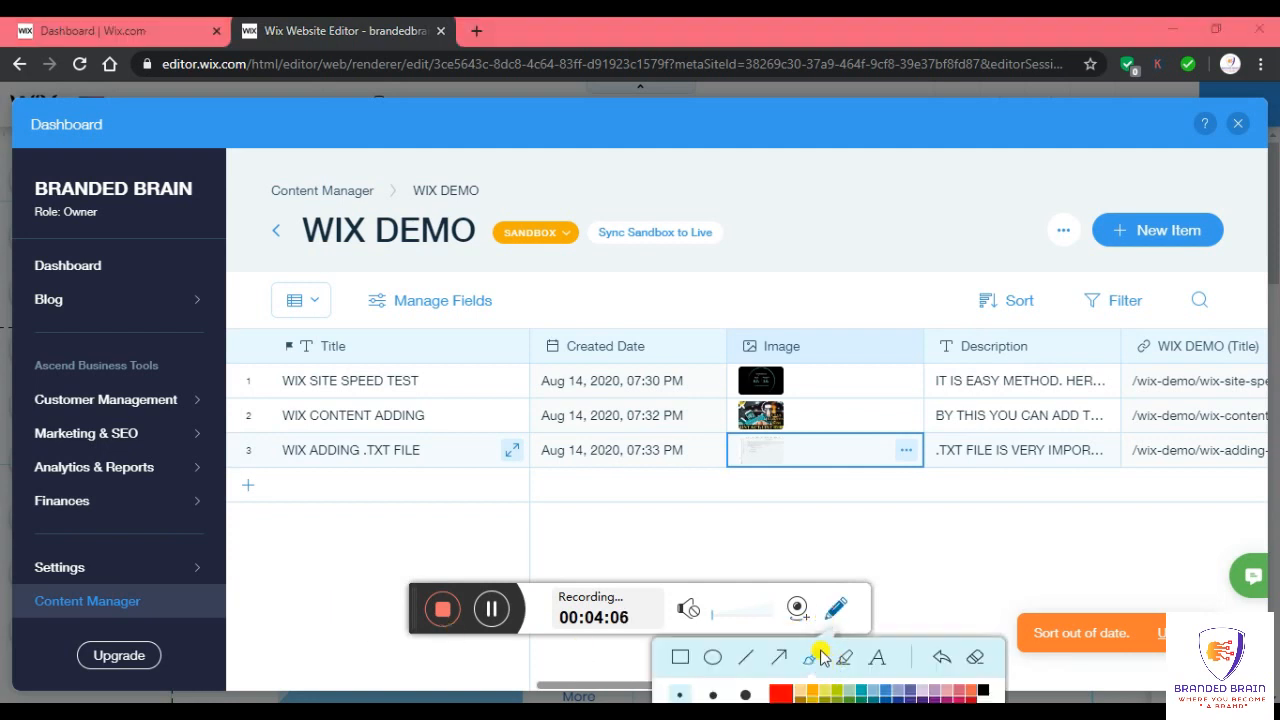
{"action": "left_click", "coordinate": [816, 652]}
{"action": "mouse_move", "coordinate": [751, 526]}
{"action": "left_mouse_down"}
{"action": "mouse_move", "coordinate": [808, 514]}
{"action": "mouse_move", "coordinate": [797, 483]}
{"action": "mouse_move", "coordinate": [830, 490]}
{"action": "mouse_move", "coordinate": [824, 515]}
{"action": "left_mouse_up"}
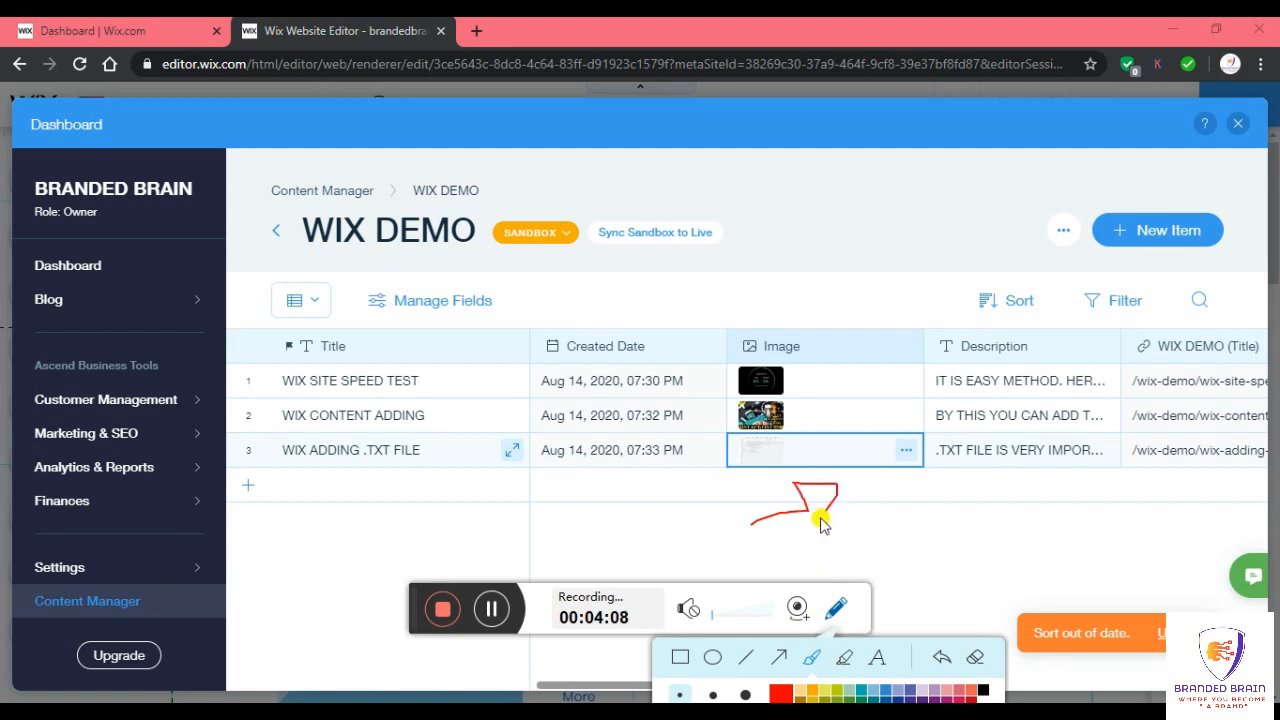
{"action": "left_click", "coordinate": [976, 657]}
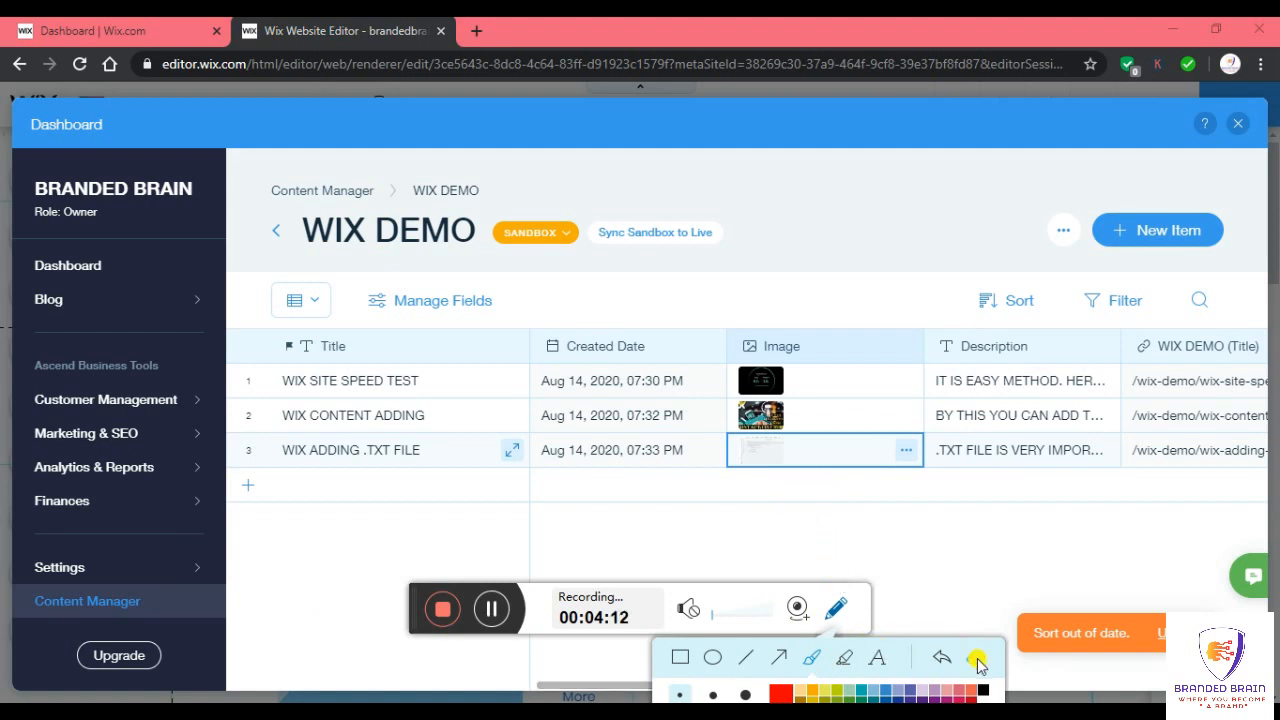
{"action": "left_click", "coordinate": [845, 615]}
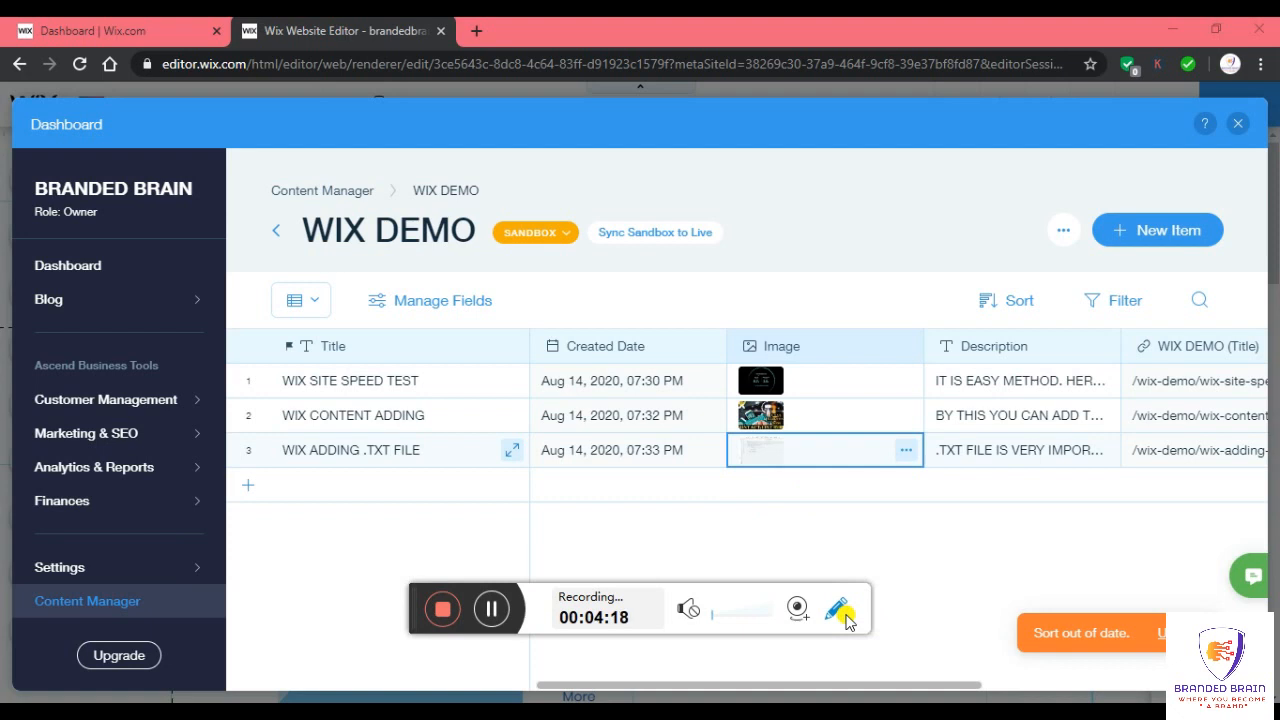
{"action": "left_click", "coordinate": [529, 243]}
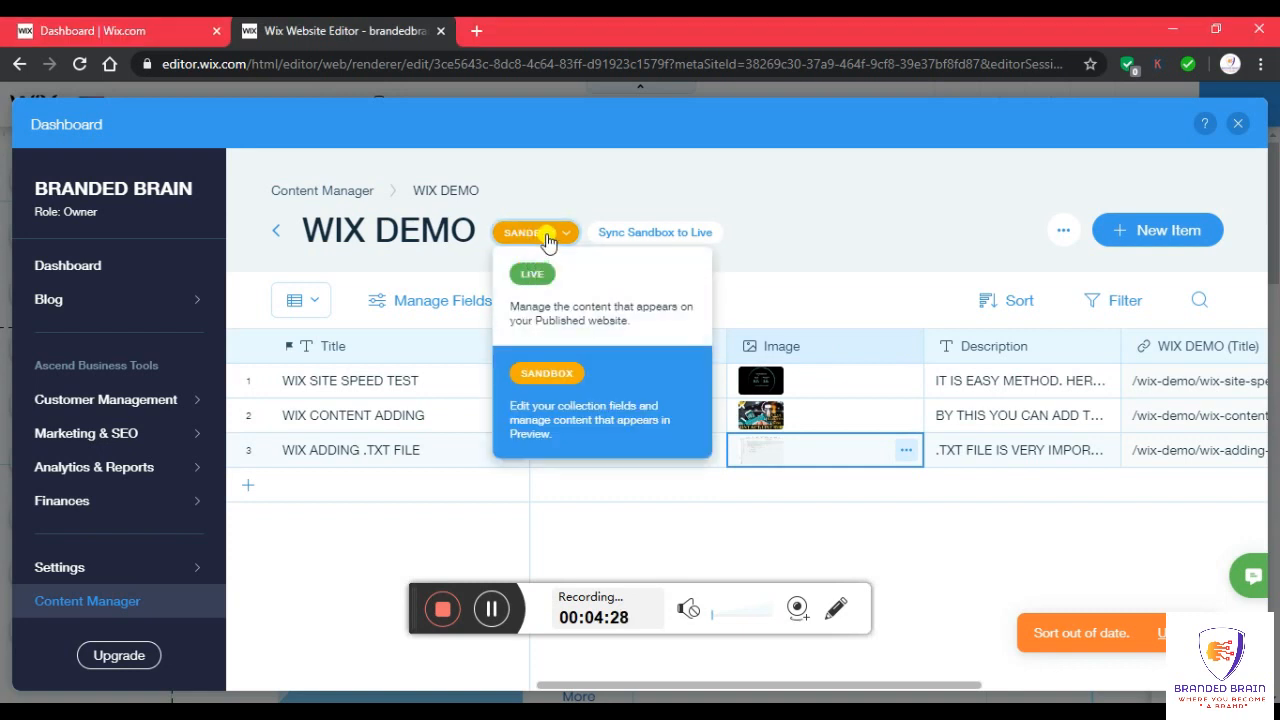
{"action": "left_click", "coordinate": [547, 240]}
{"action": "left_click", "coordinate": [290, 382]}
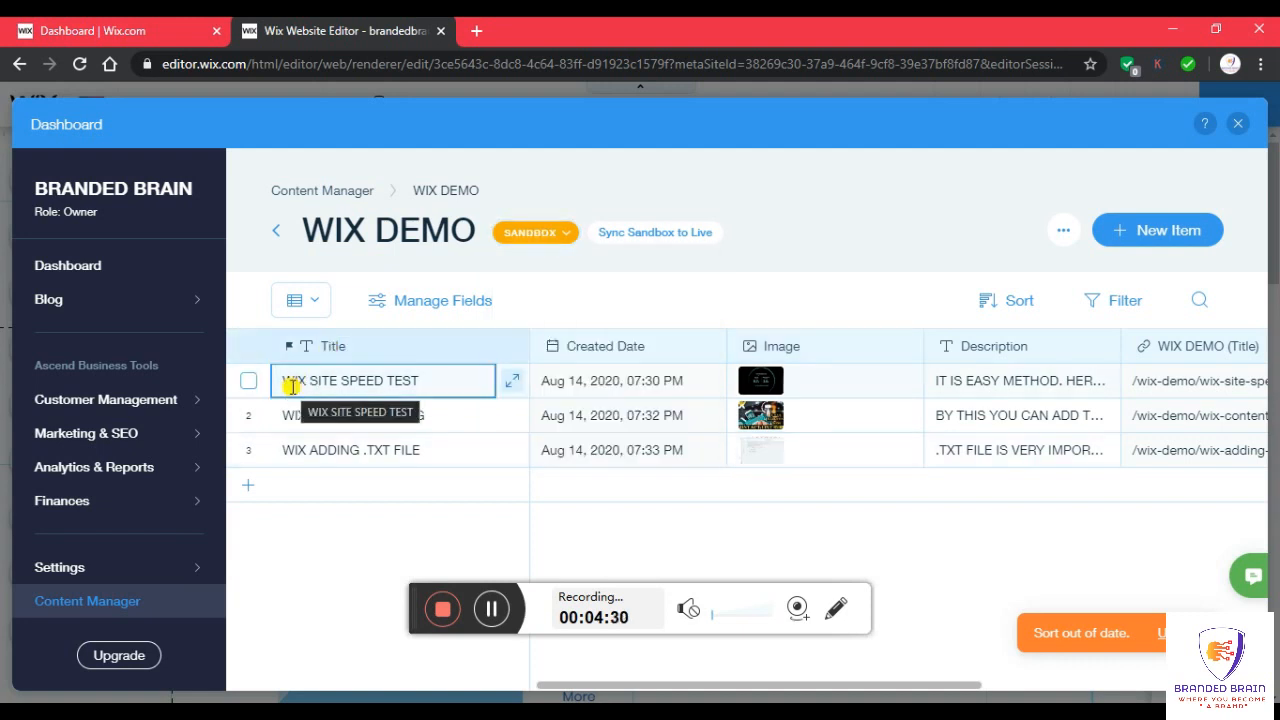
{"action": "left_click", "coordinate": [249, 383]}
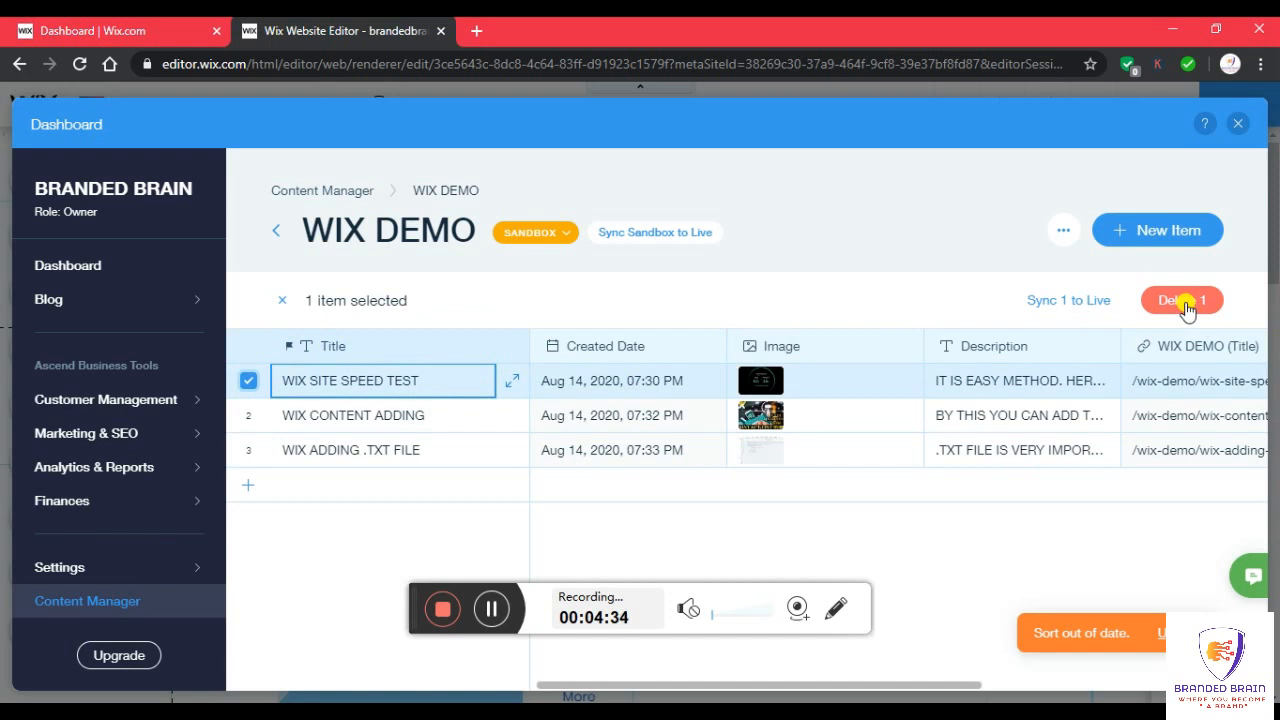
{"action": "left_click", "coordinate": [247, 384]}
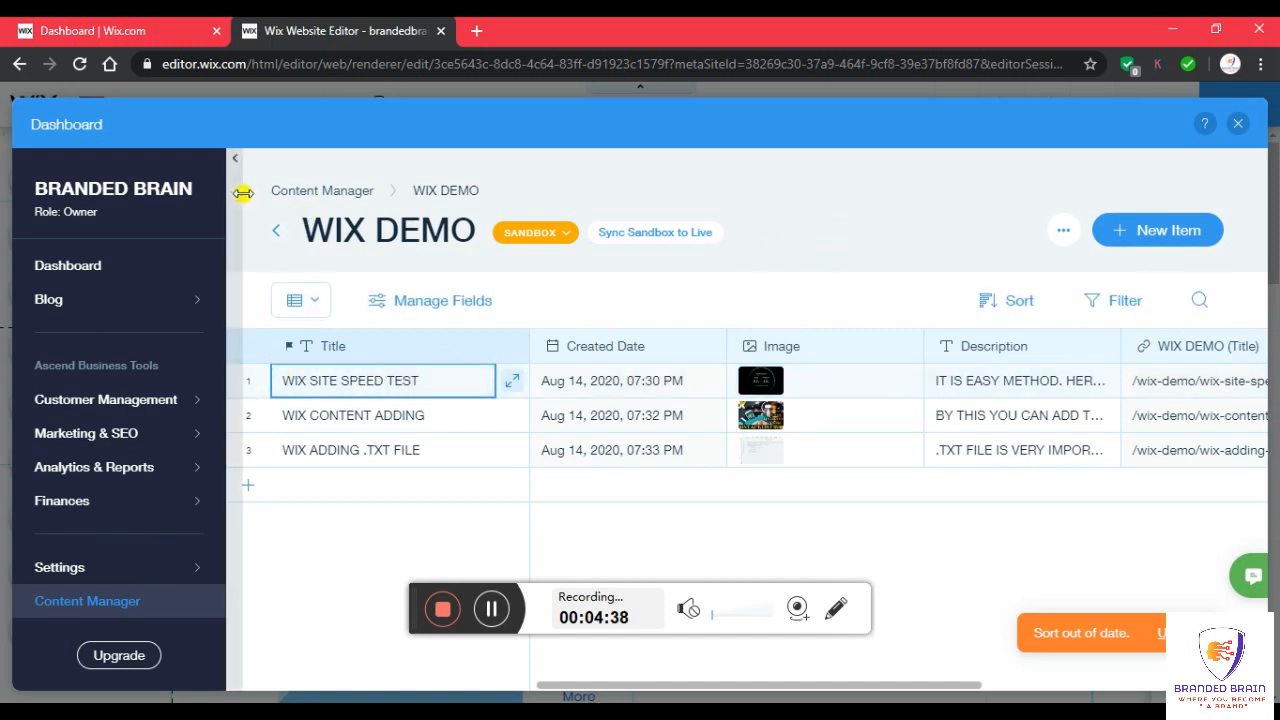
- Sync the WIX DEMO collection's Sandbox items to Live and agree to overwrite existing items
{"action": "left_click", "coordinate": [554, 243]}
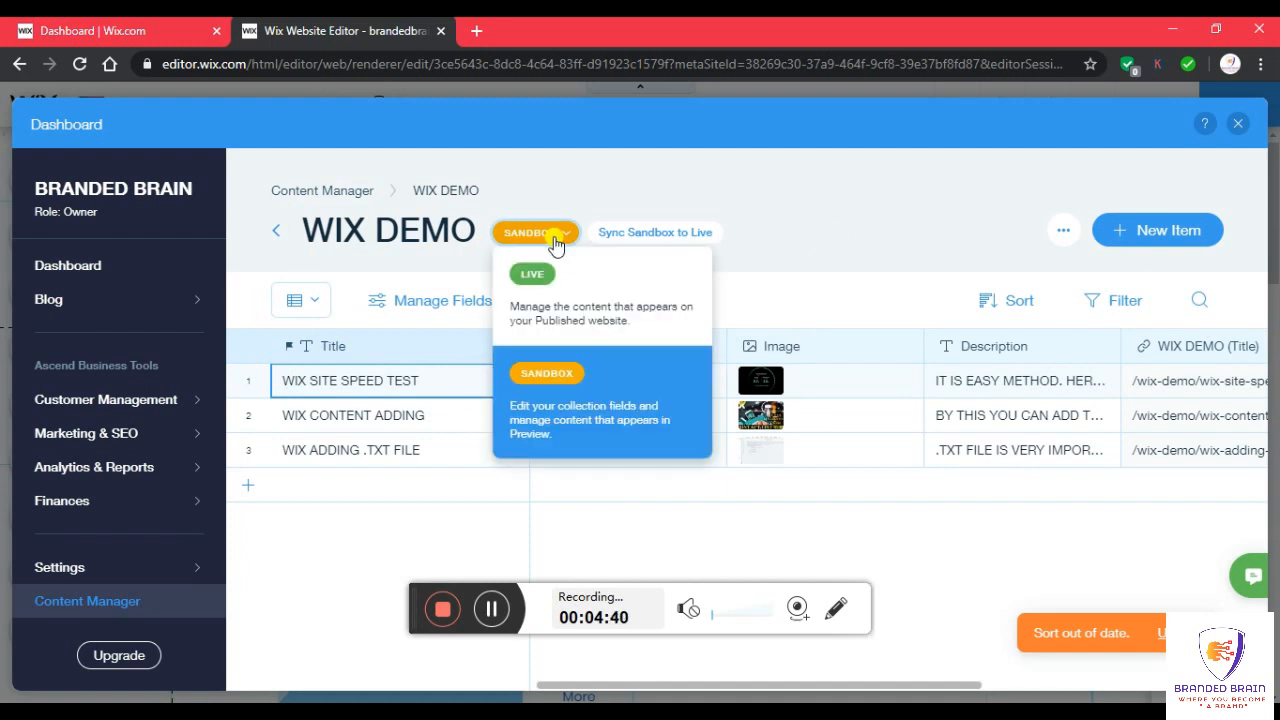
{"action": "left_click", "coordinate": [530, 278]}
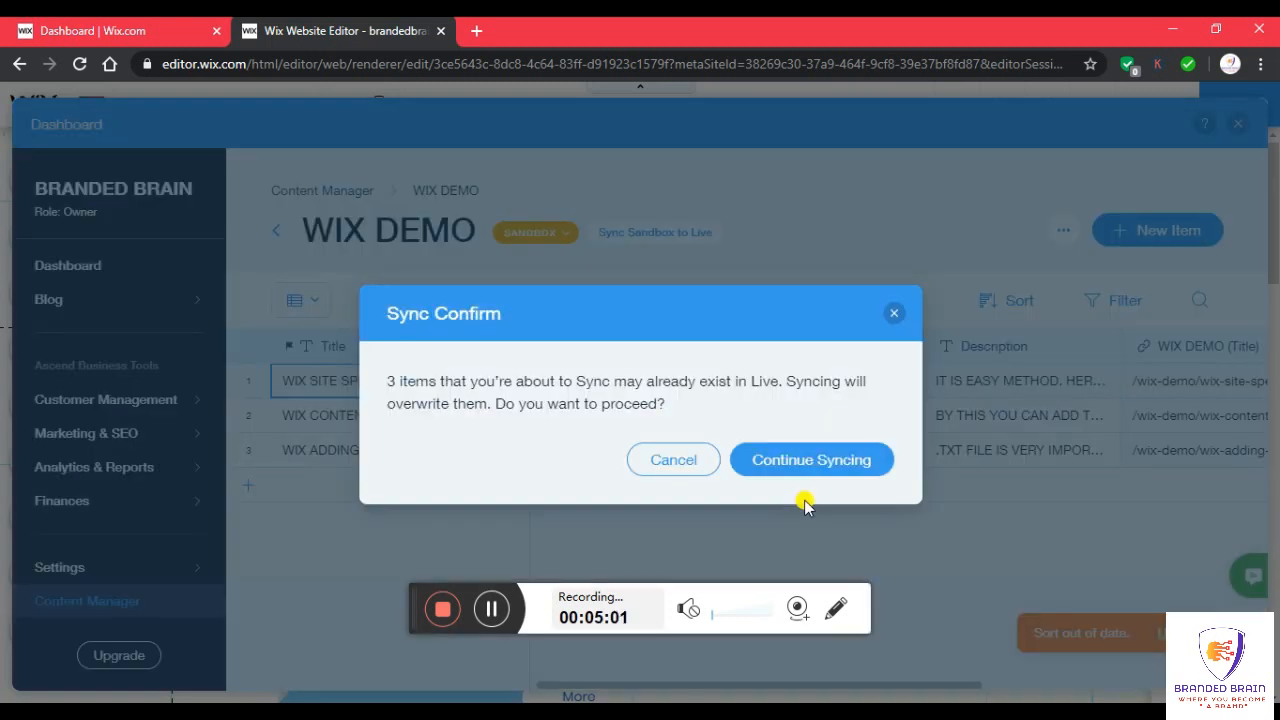
{"action": "left_click", "coordinate": [823, 474]}
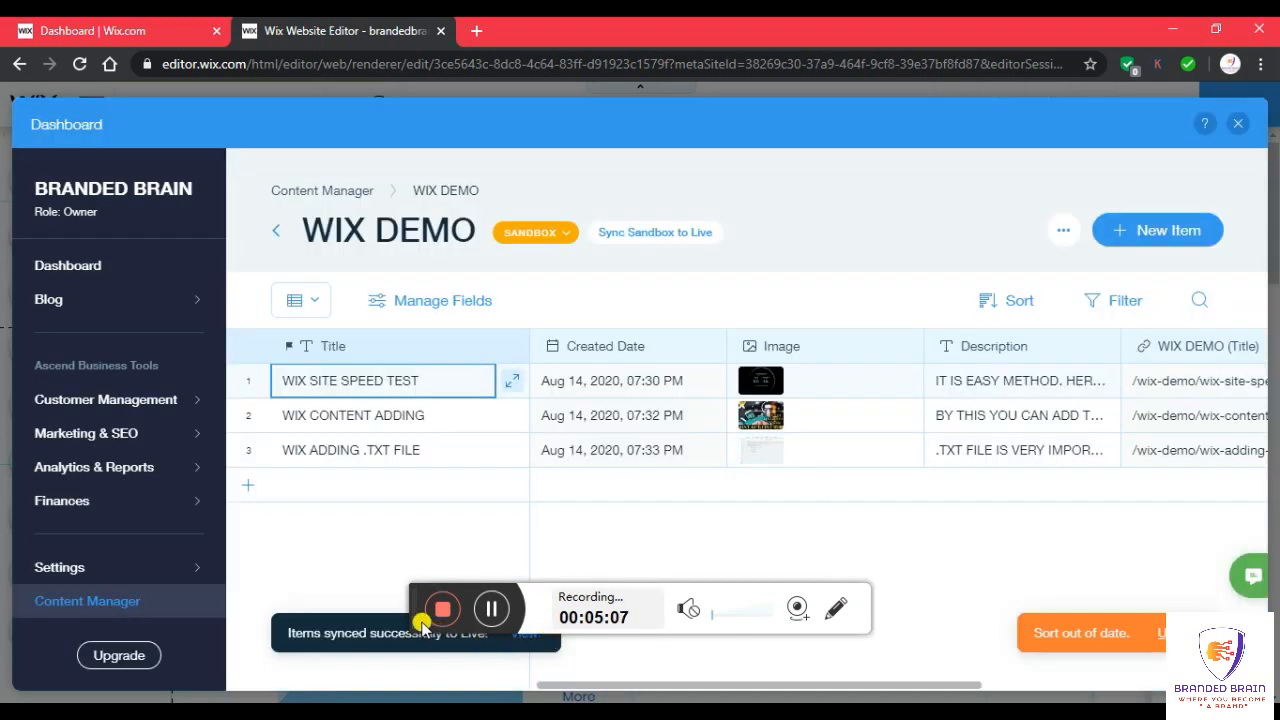
{"action": "left_click_drag", "start_coordinate": [423, 614], "coordinate": [421, 551]}
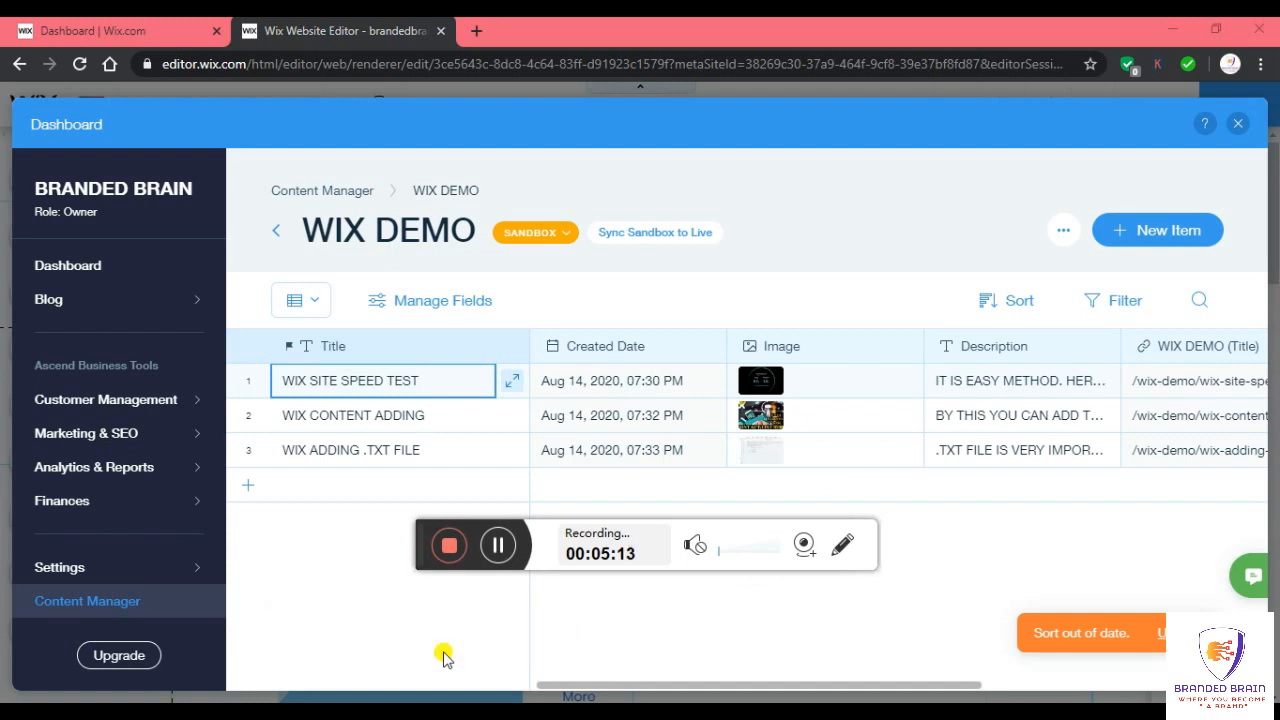
{"action": "left_click", "coordinate": [1064, 232]}
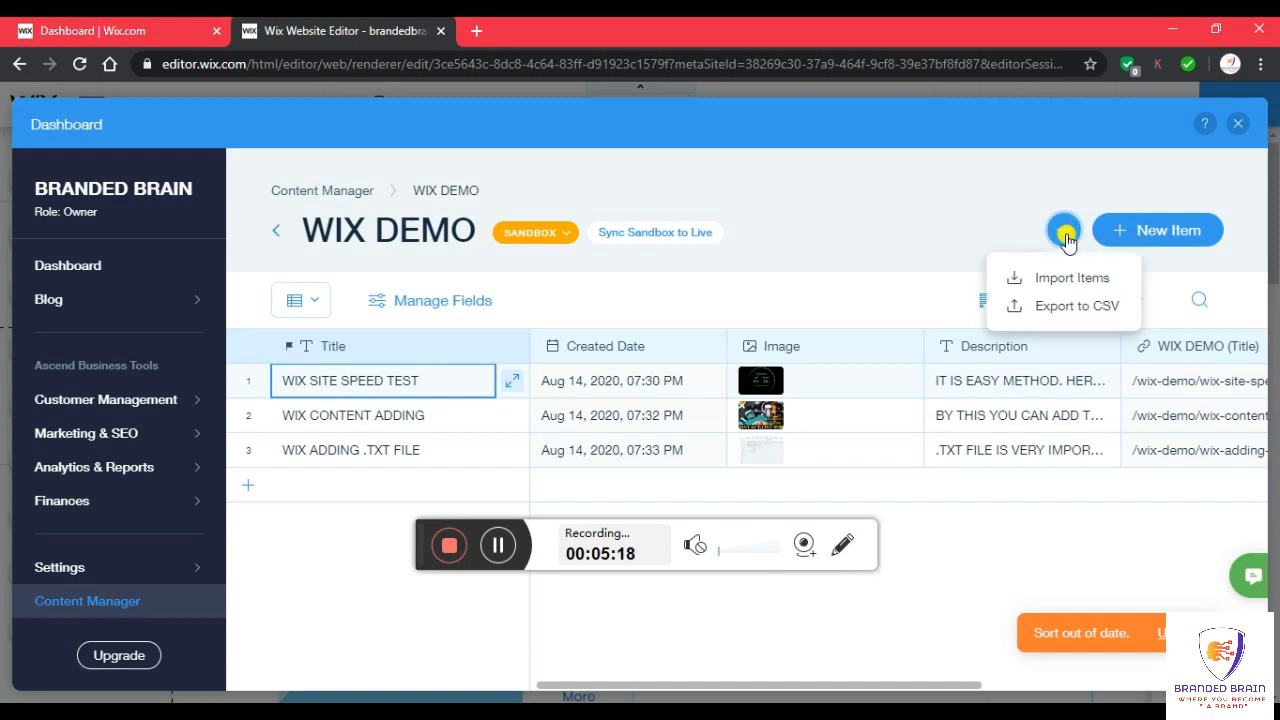
{"action": "left_click", "coordinate": [1139, 238]}
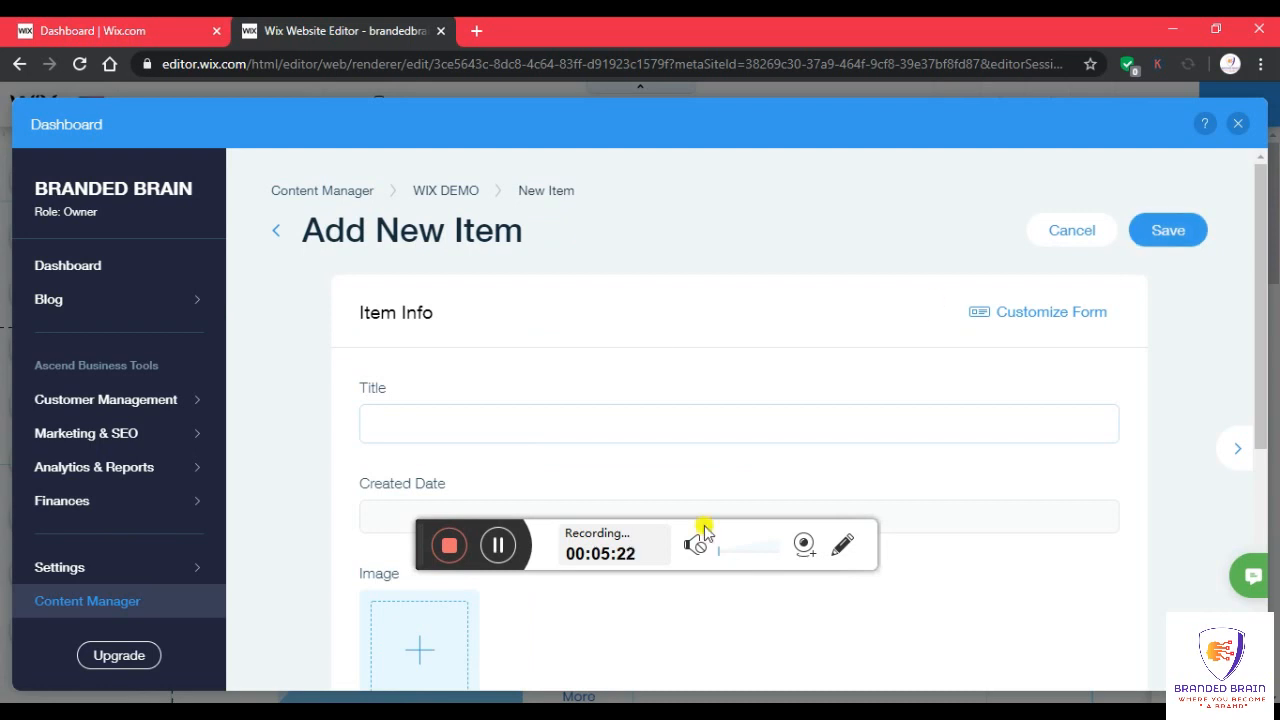
{"action": "left_click", "coordinate": [1070, 238]}
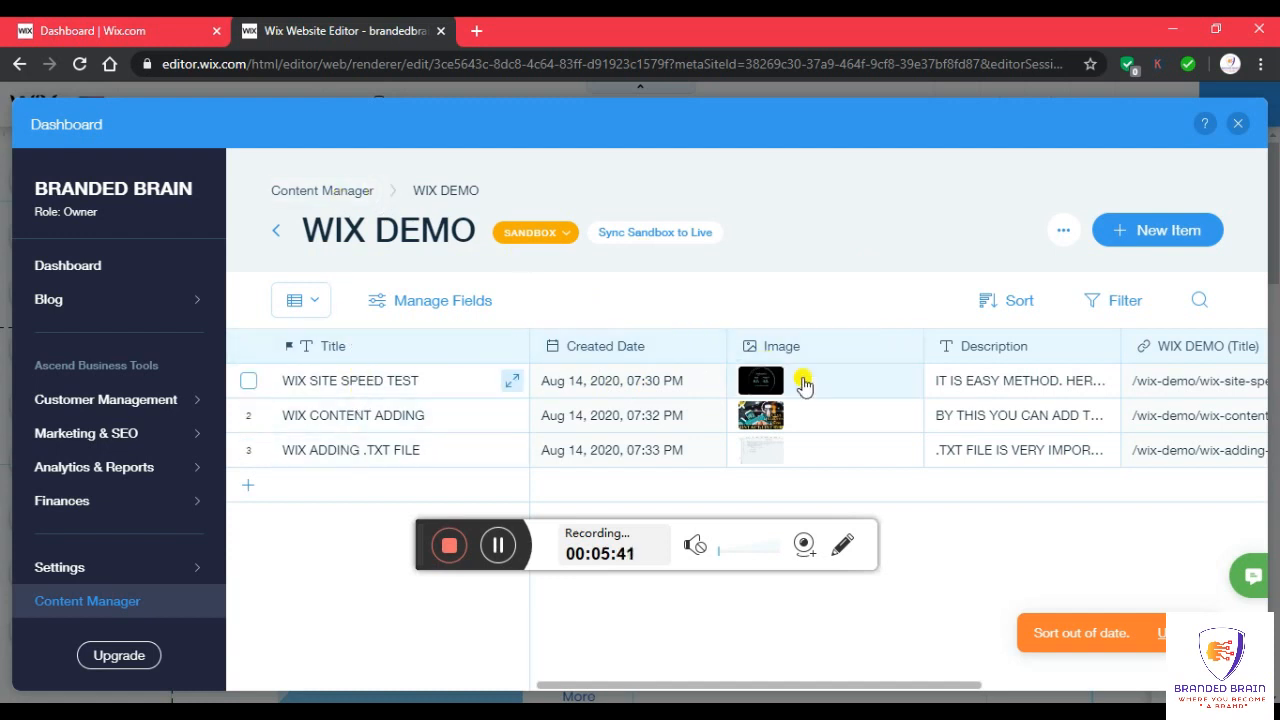
- Close the WIX DEMO collection and look over the WIX DEMO (All) page in the editor
{"action": "left_click", "coordinate": [1235, 125]}
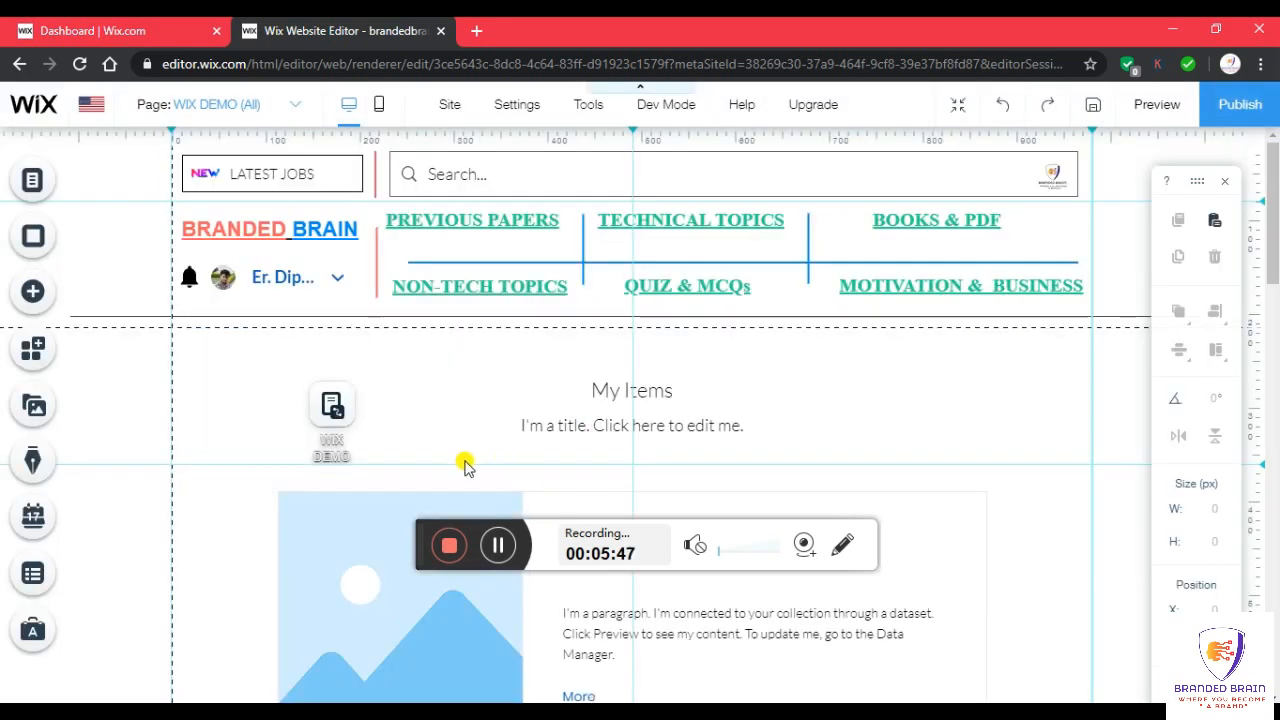
{"action": "scroll", "coordinate": [465, 463], "scroll_direction": "down", "scroll_amount": 2}
{"action": "scroll", "coordinate": [465, 463], "scroll_direction": "down", "scroll_amount": 2}
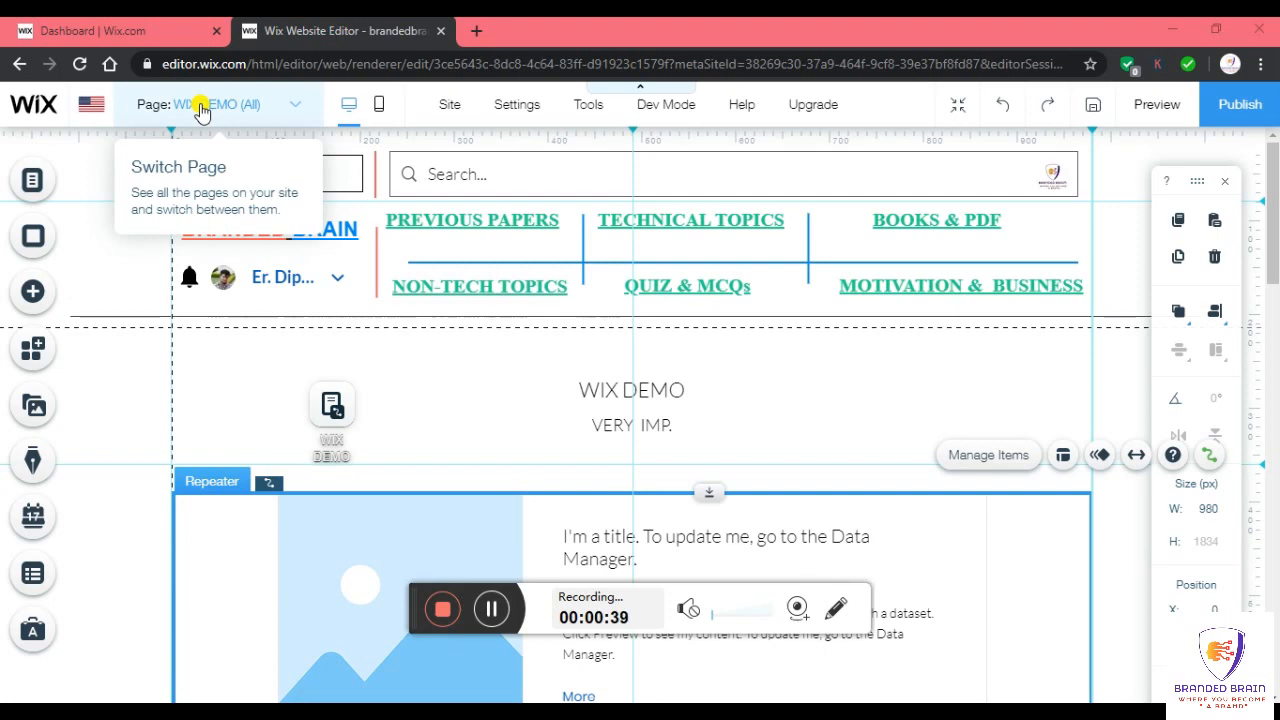
{"action": "left_click", "coordinate": [483, 610]}
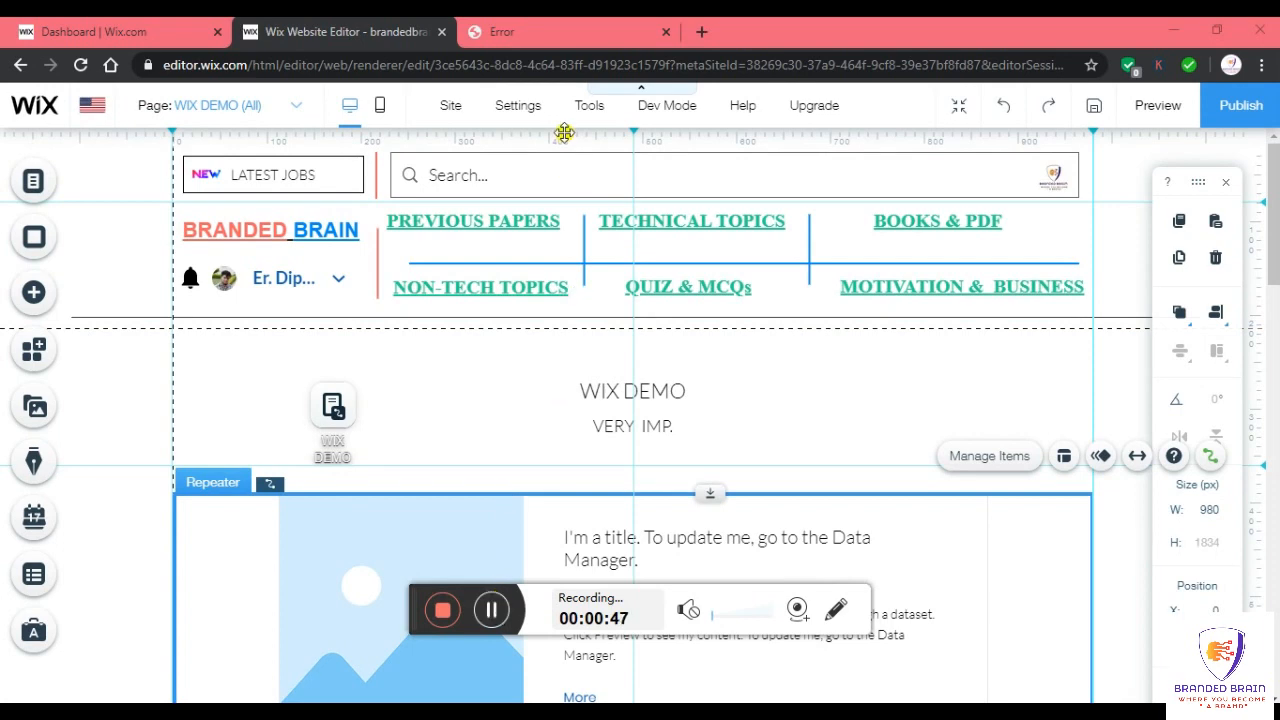
- Check the brandedbrainbharat.com/wixdemo page in its browser tab and return to the Wix Website Editor
{"action": "left_click", "coordinate": [550, 31]}
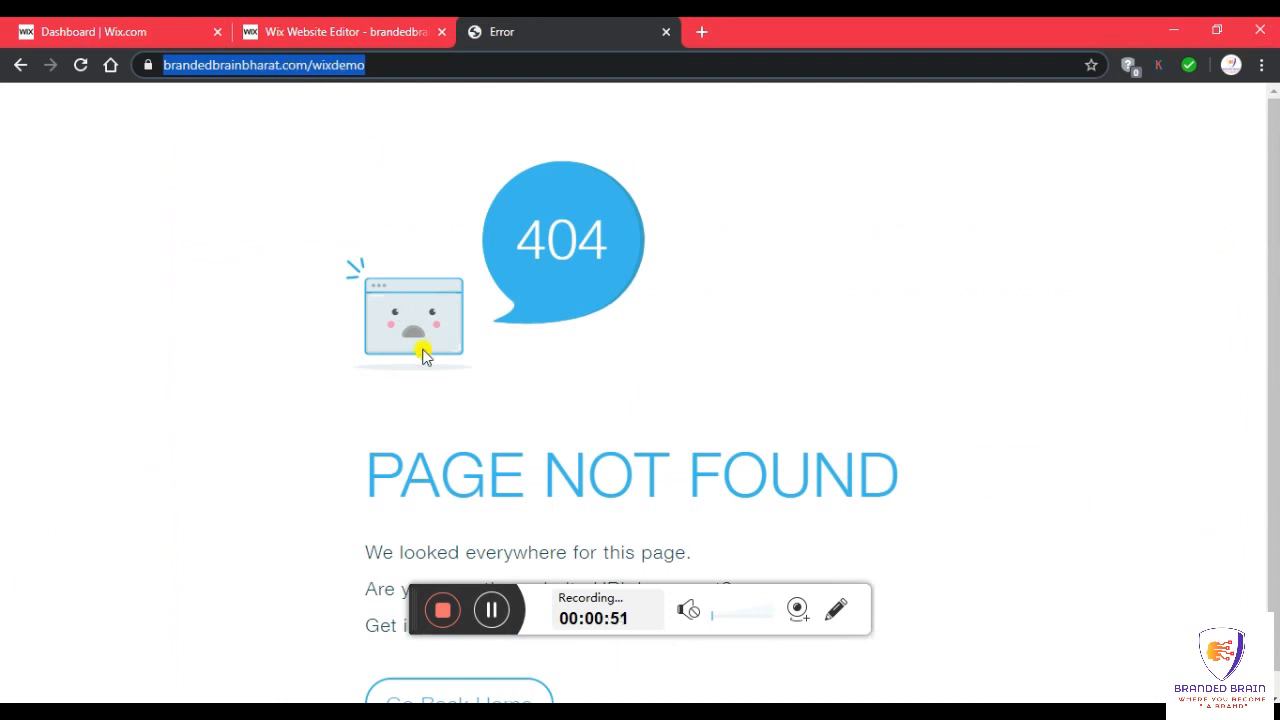
{"action": "scroll", "coordinate": [509, 380], "scroll_direction": "down", "scroll_amount": 1}
{"action": "left_click", "coordinate": [341, 21]}
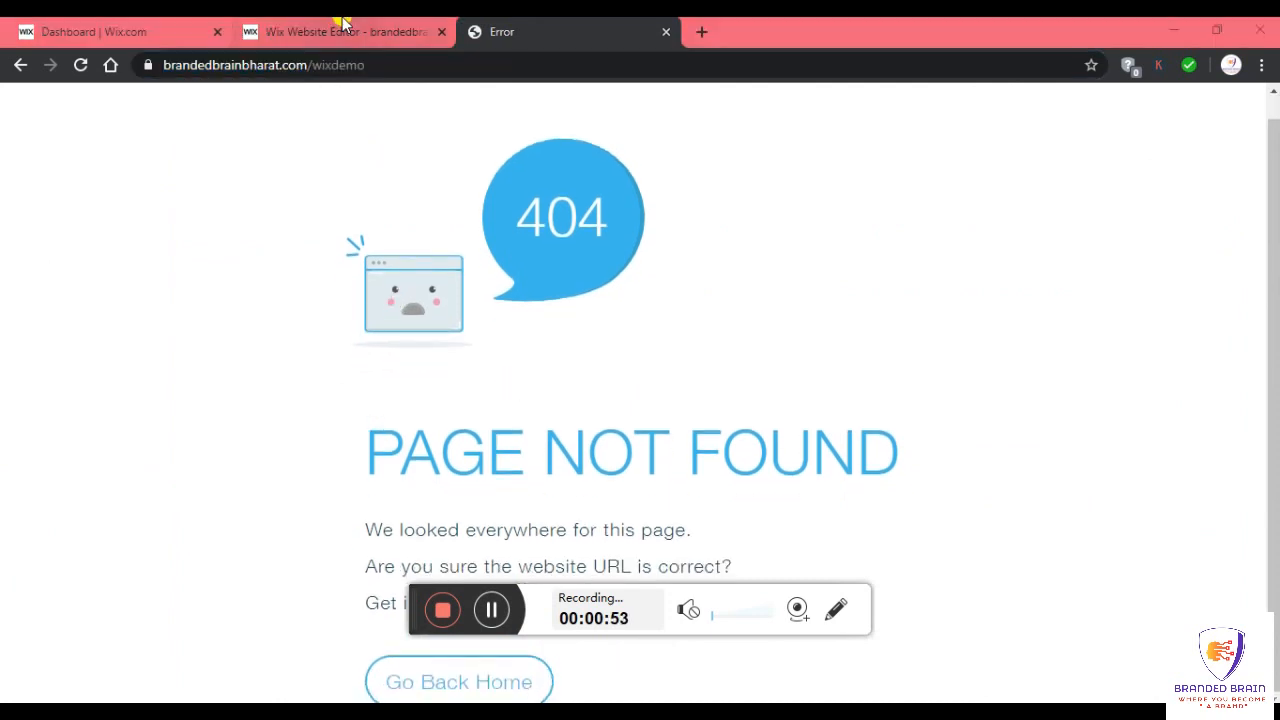
{"action": "left_click", "coordinate": [345, 32]}
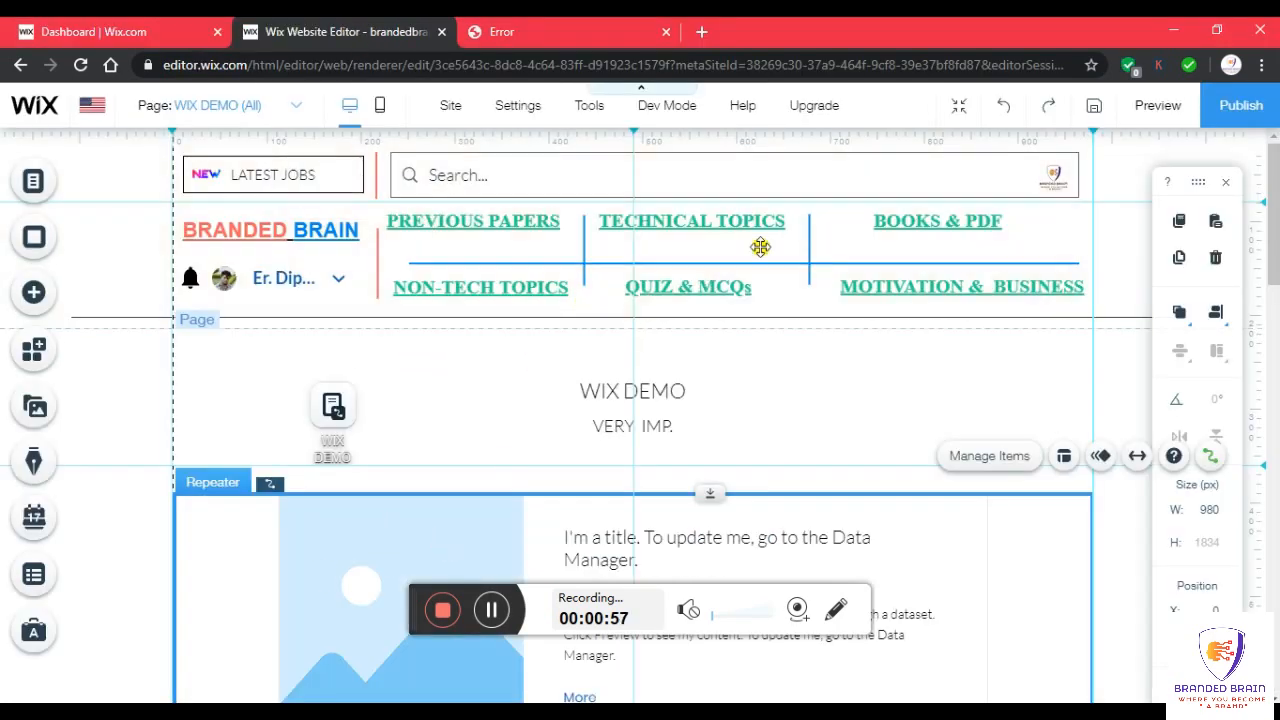
{"action": "mouse_move", "coordinate": [841, 20]}
{"action": "left_mouse_down"}
{"action": "mouse_move", "coordinate": [841, 38]}
{"action": "mouse_move", "coordinate": [831, 20]}
{"action": "left_mouse_up"}
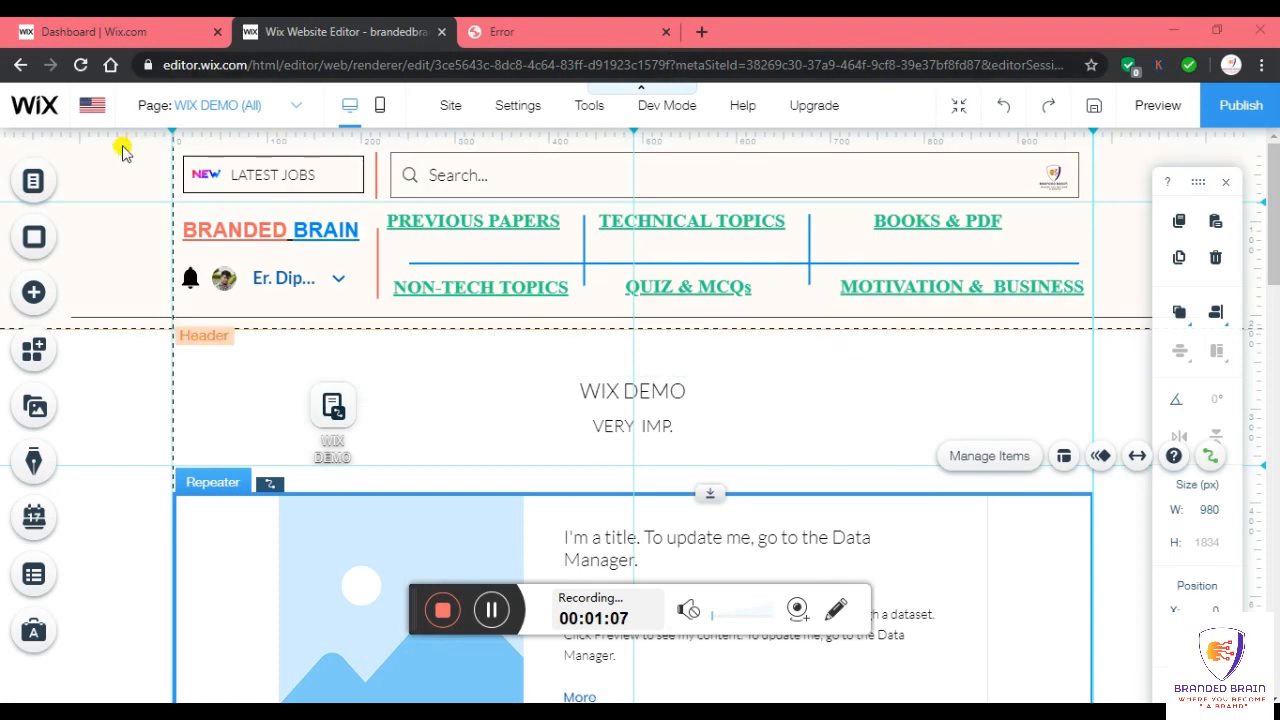
- Switch to the DEMO page from the Site Menu page list and select its empty page area
{"action": "left_click", "coordinate": [26, 195]}
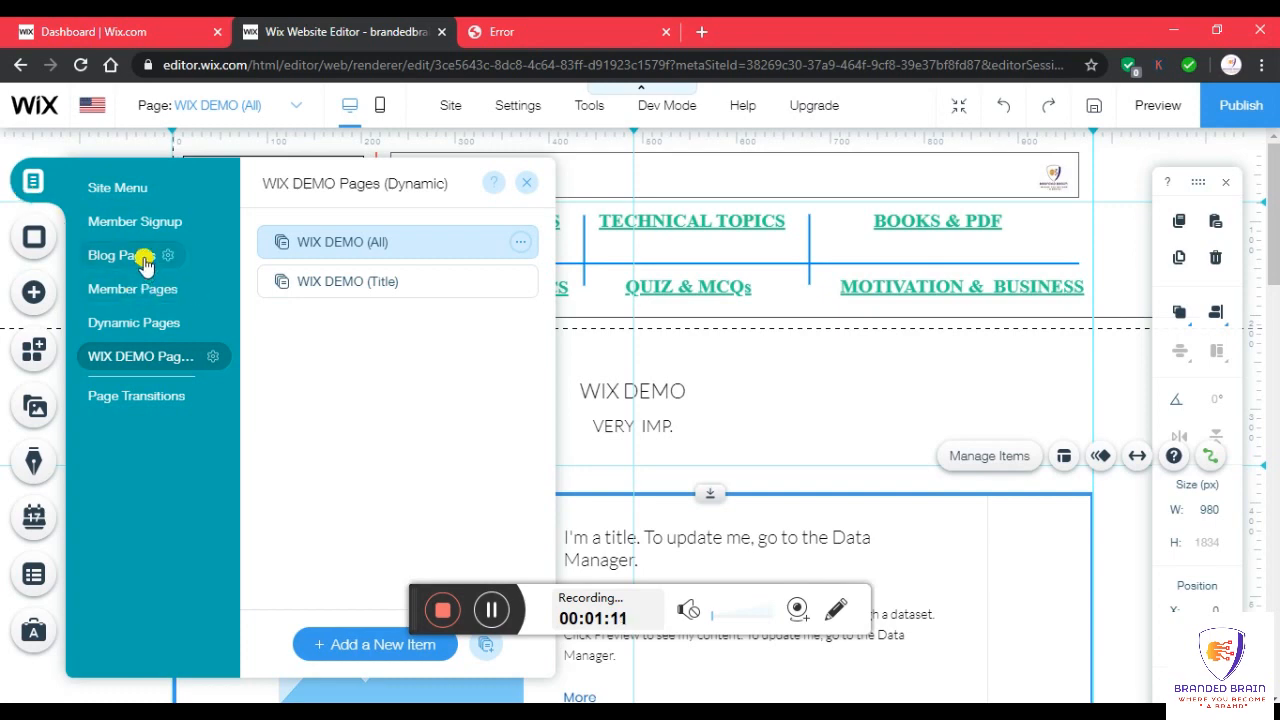
{"action": "left_click", "coordinate": [128, 195]}
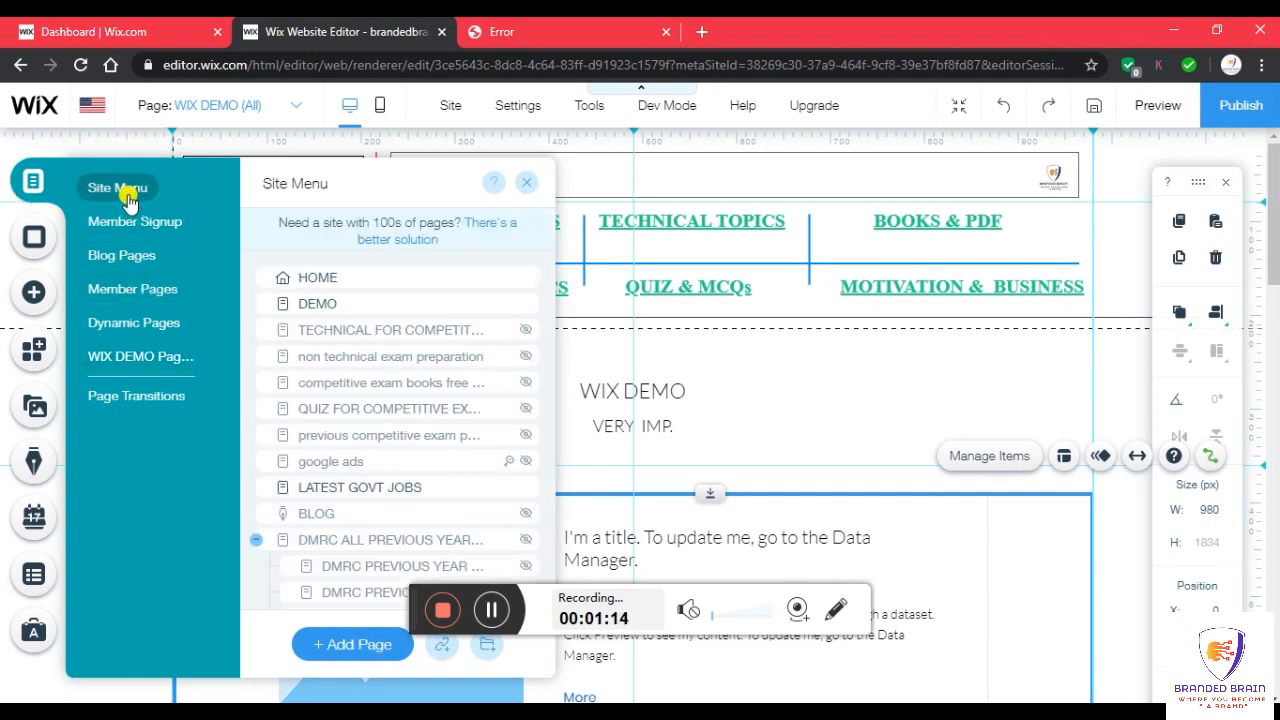
{"action": "left_click", "coordinate": [295, 305]}
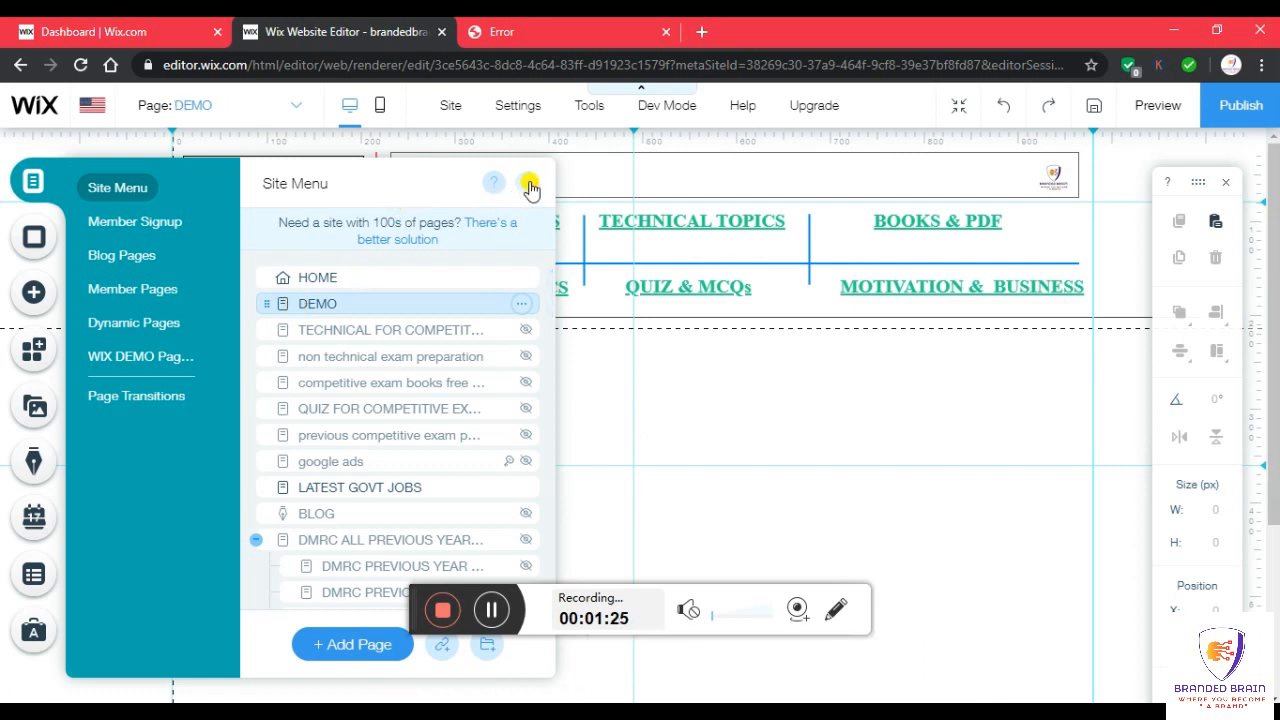
{"action": "left_click", "coordinate": [525, 187]}
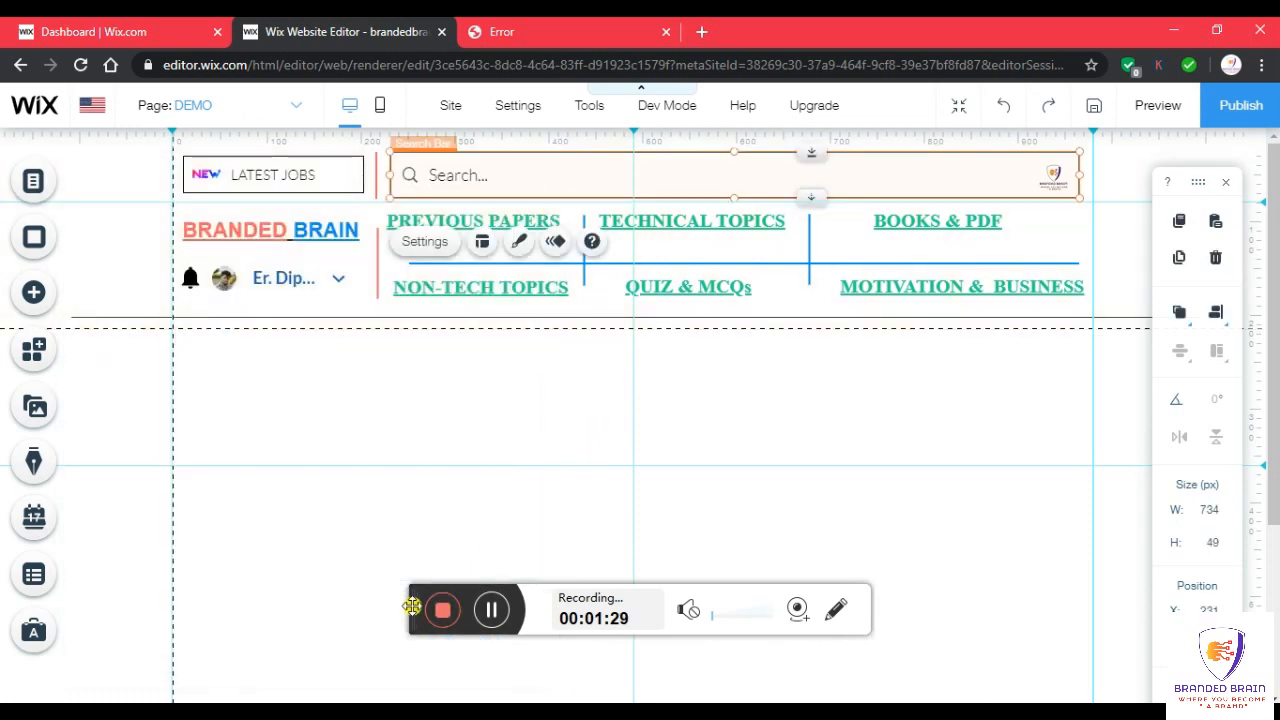
{"action": "left_click_drag", "start_coordinate": [410, 608], "coordinate": [412, 624]}
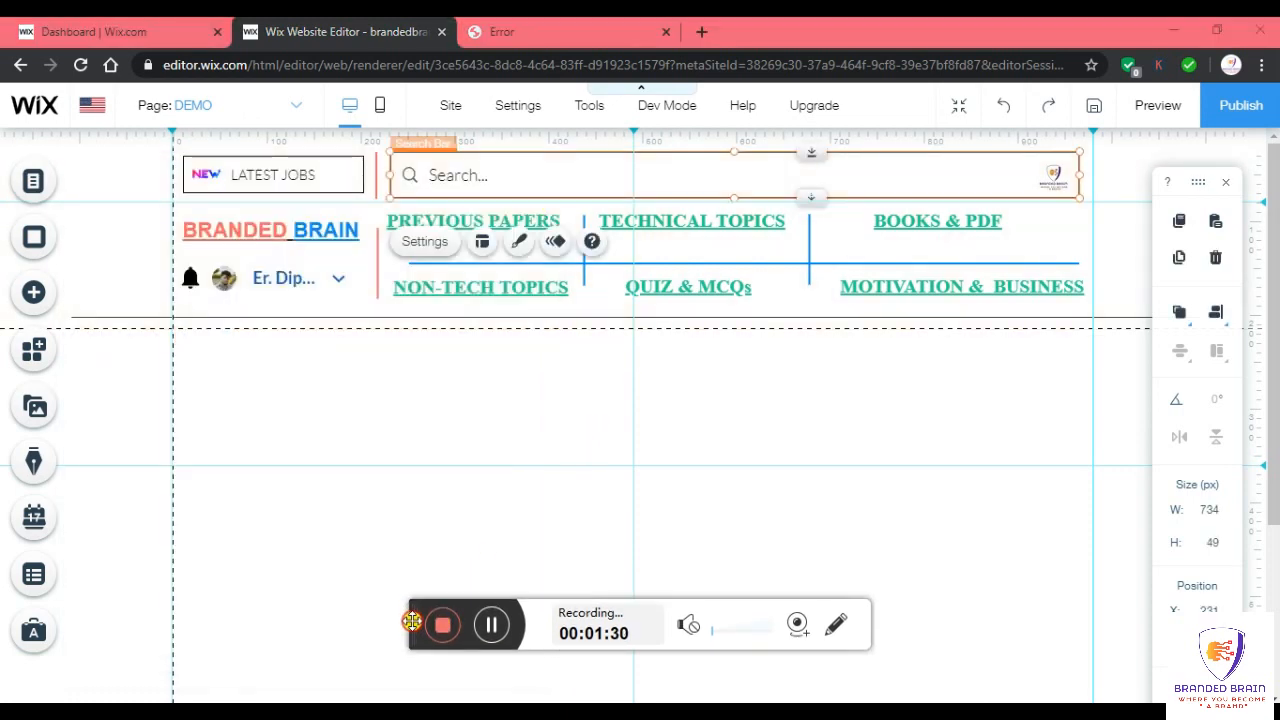
{"action": "left_click", "coordinate": [534, 464]}
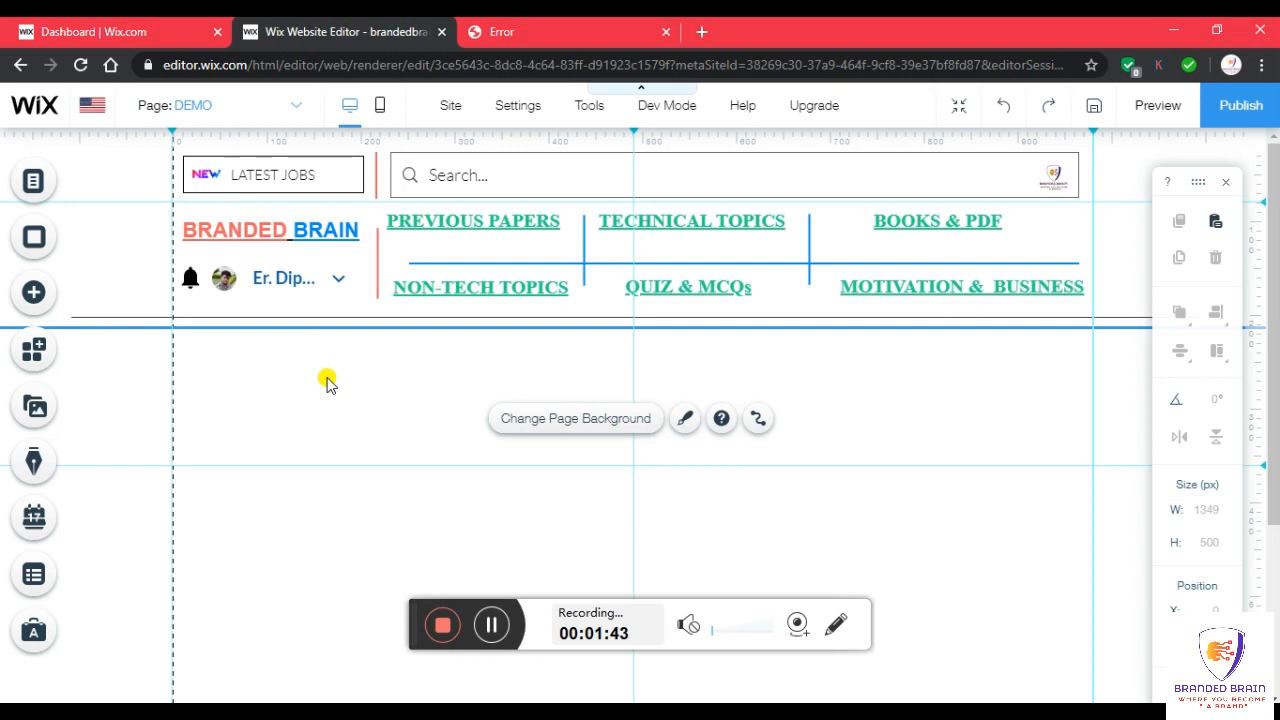
- Browse the list and grid elements that can be added to the DEMO page
{"action": "left_click", "coordinate": [38, 294]}
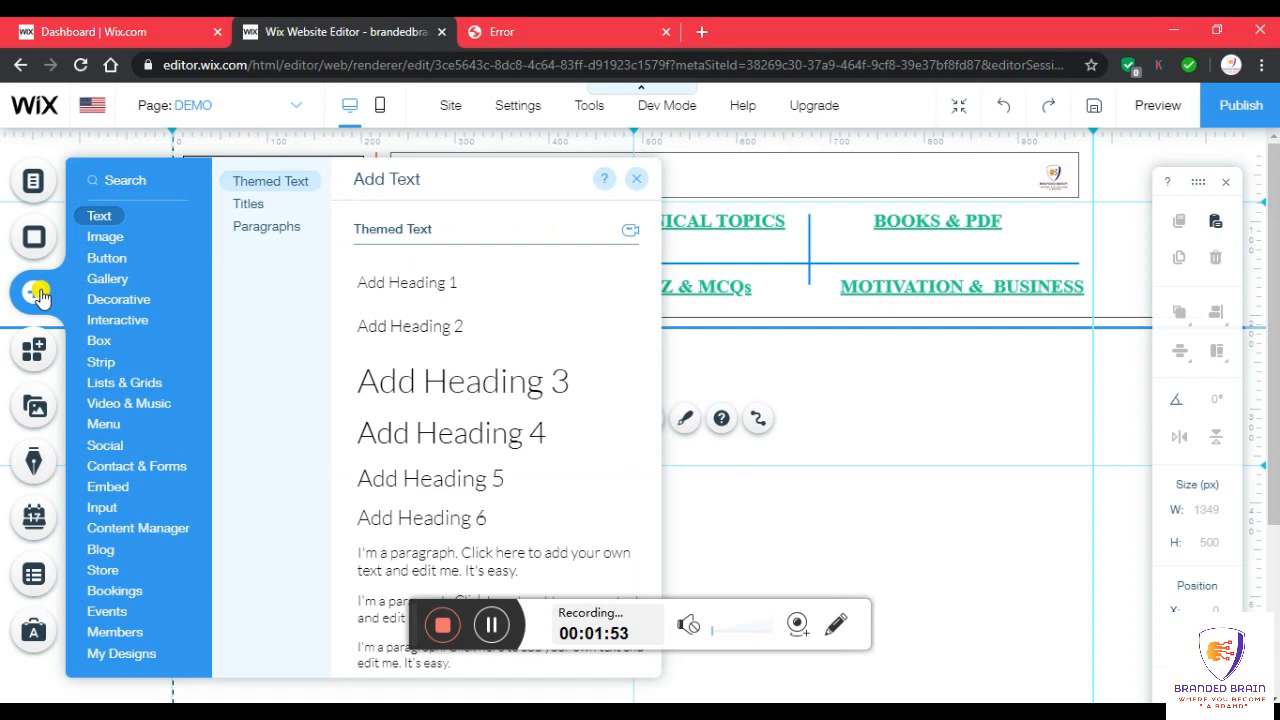
{"action": "left_click", "coordinate": [136, 389]}
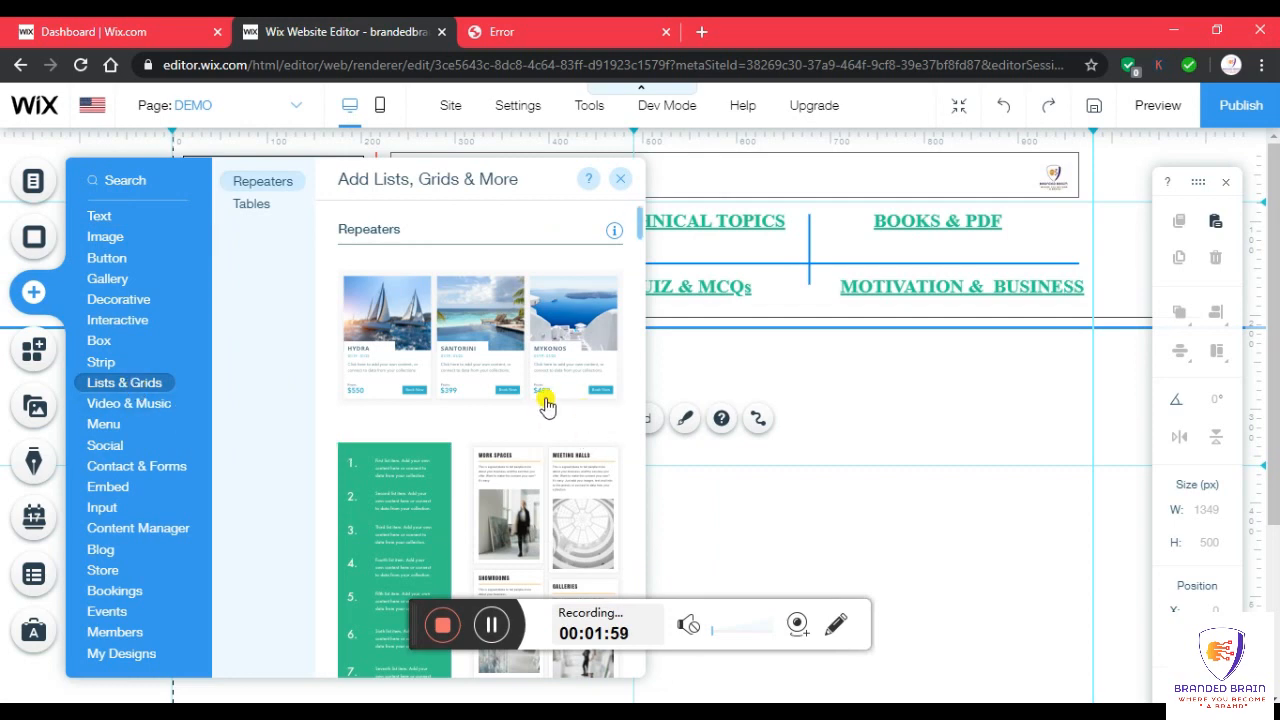
{"action": "scroll", "coordinate": [543, 400], "scroll_direction": "down", "scroll_amount": 3}
{"action": "scroll", "coordinate": [545, 403], "scroll_direction": "down", "scroll_amount": 10}
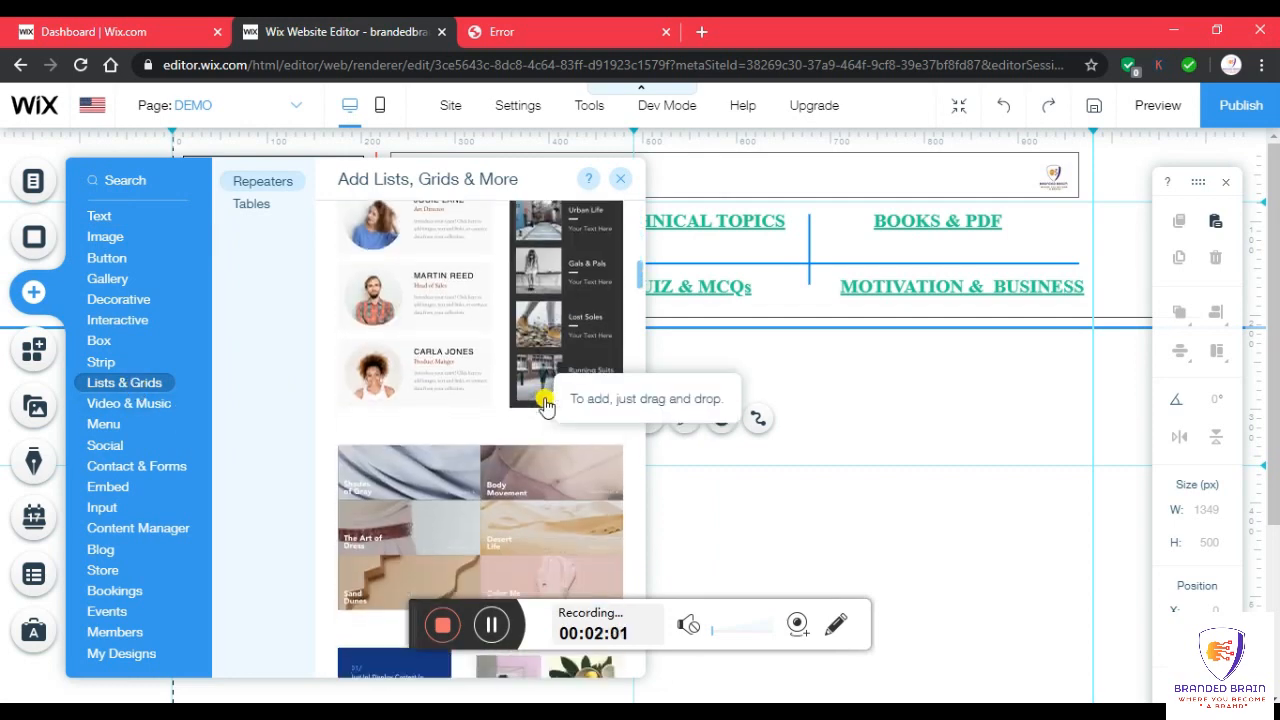
{"action": "scroll", "coordinate": [545, 403], "scroll_direction": "down", "scroll_amount": 10}
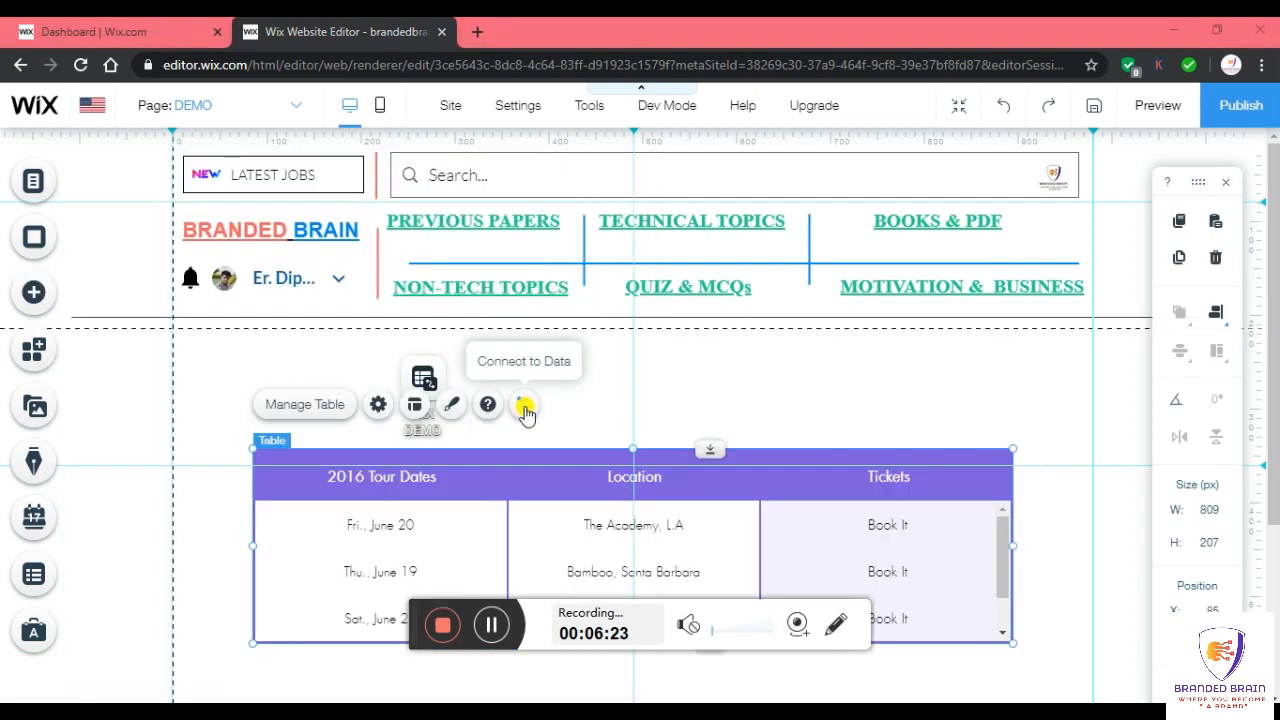
- Connect the table on the DEMO page to the WIX DEMO dataset
{"action": "left_click", "coordinate": [525, 407]}
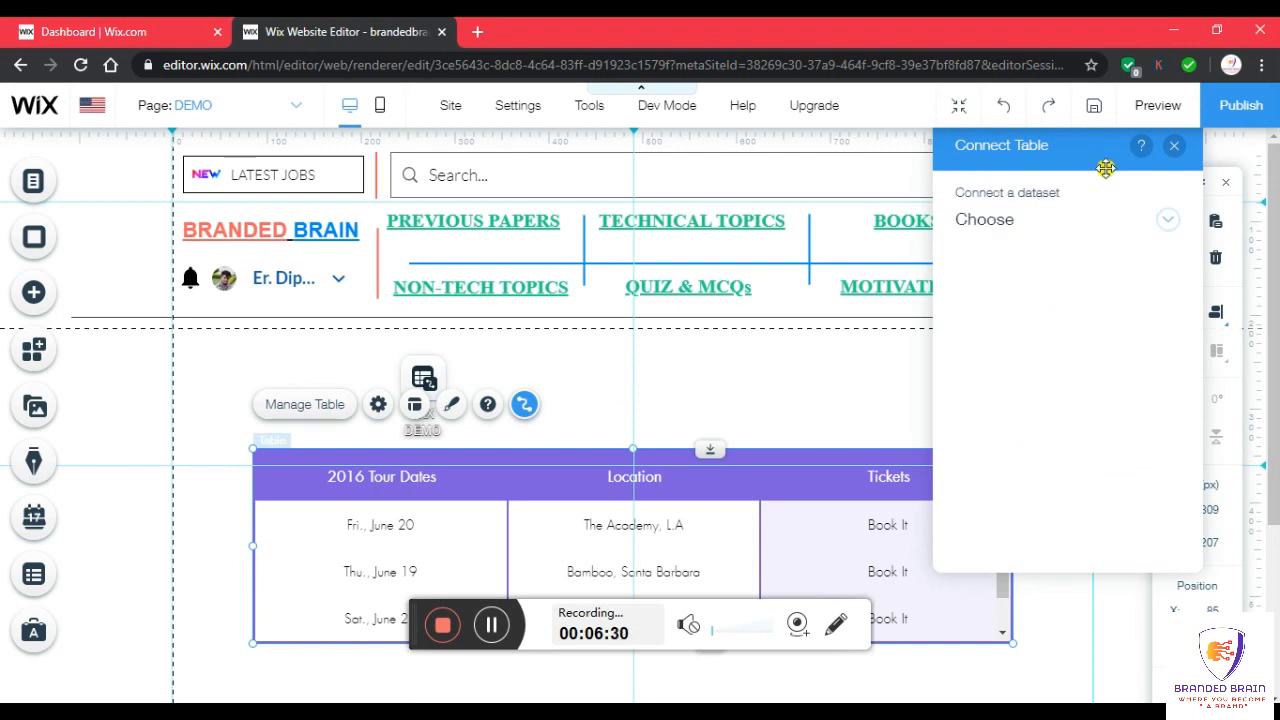
{"action": "left_click", "coordinate": [1168, 220]}
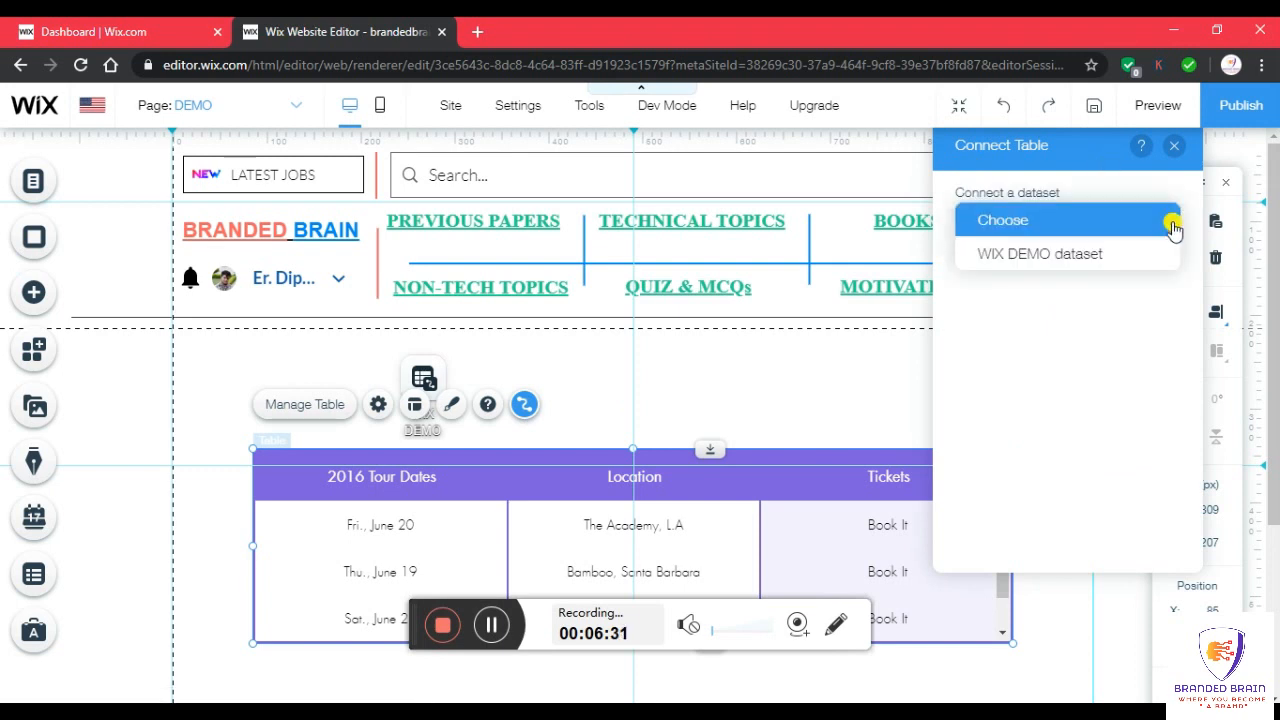
{"action": "left_click", "coordinate": [1037, 258]}
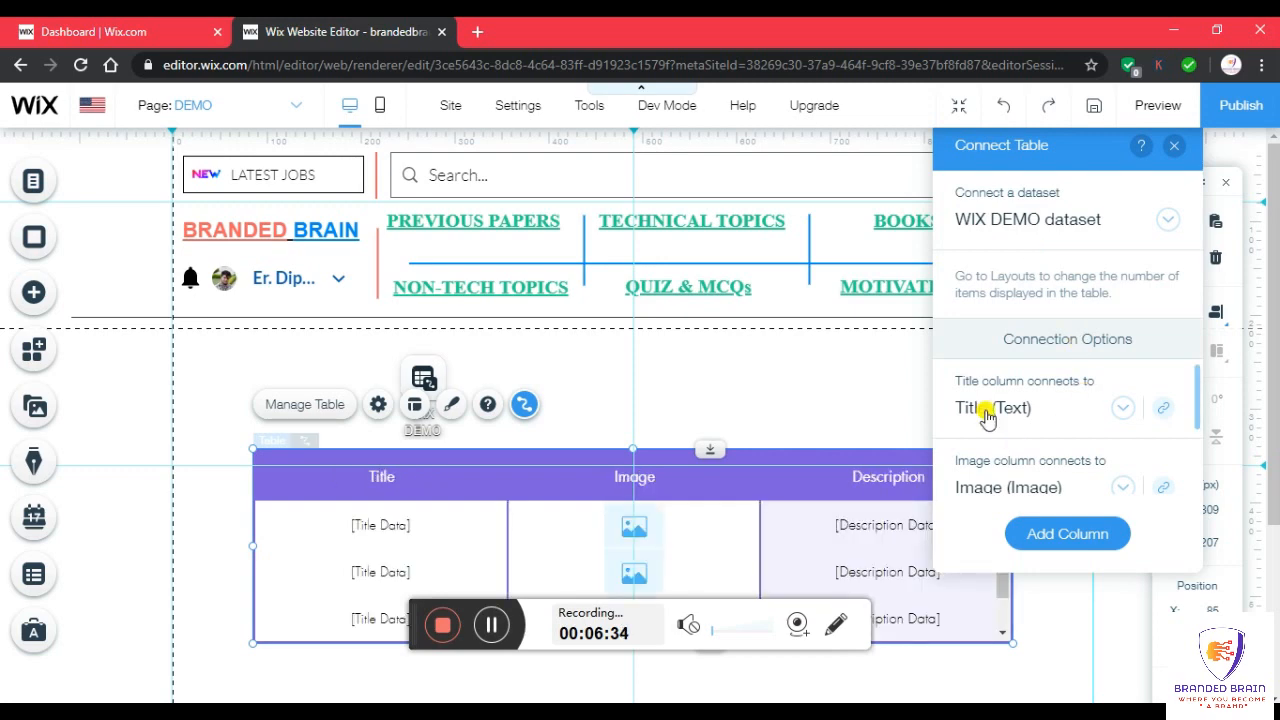
- Link the table's Title column to the WIX DEMO (Title) dynamic page and open the link choices for the Image column
{"action": "left_click", "coordinate": [1165, 412]}
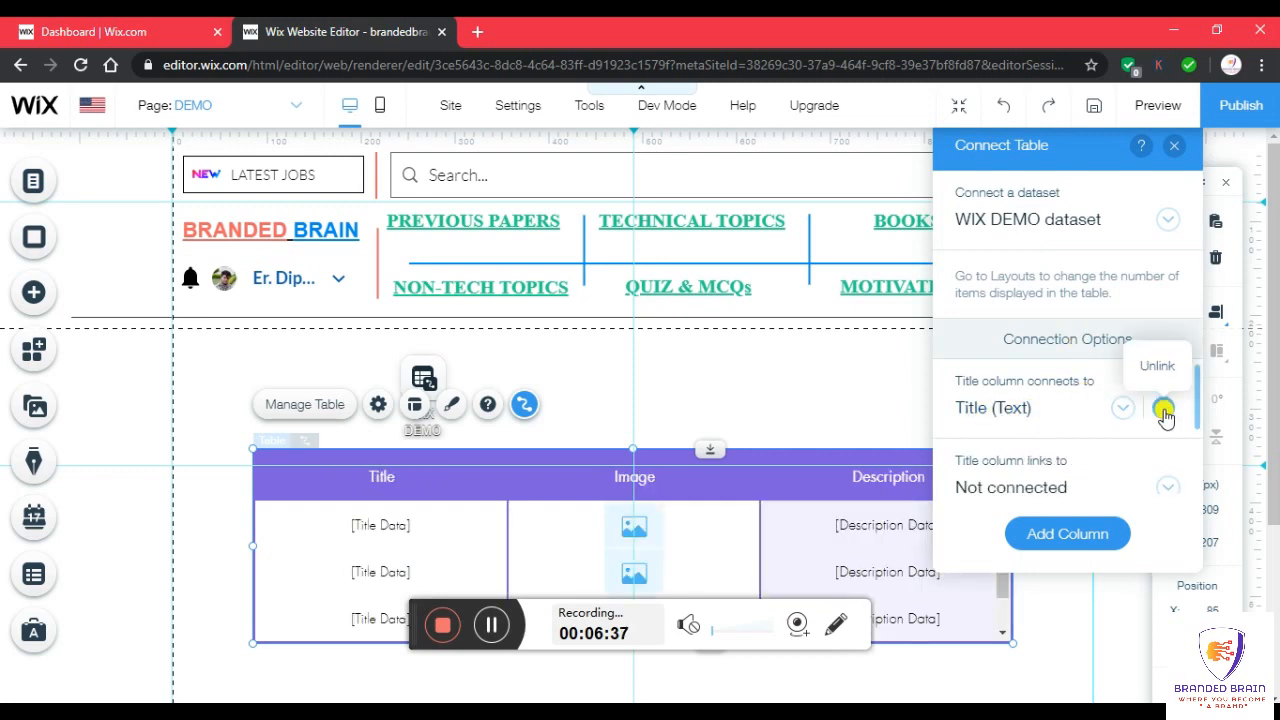
{"action": "left_click", "coordinate": [1170, 486]}
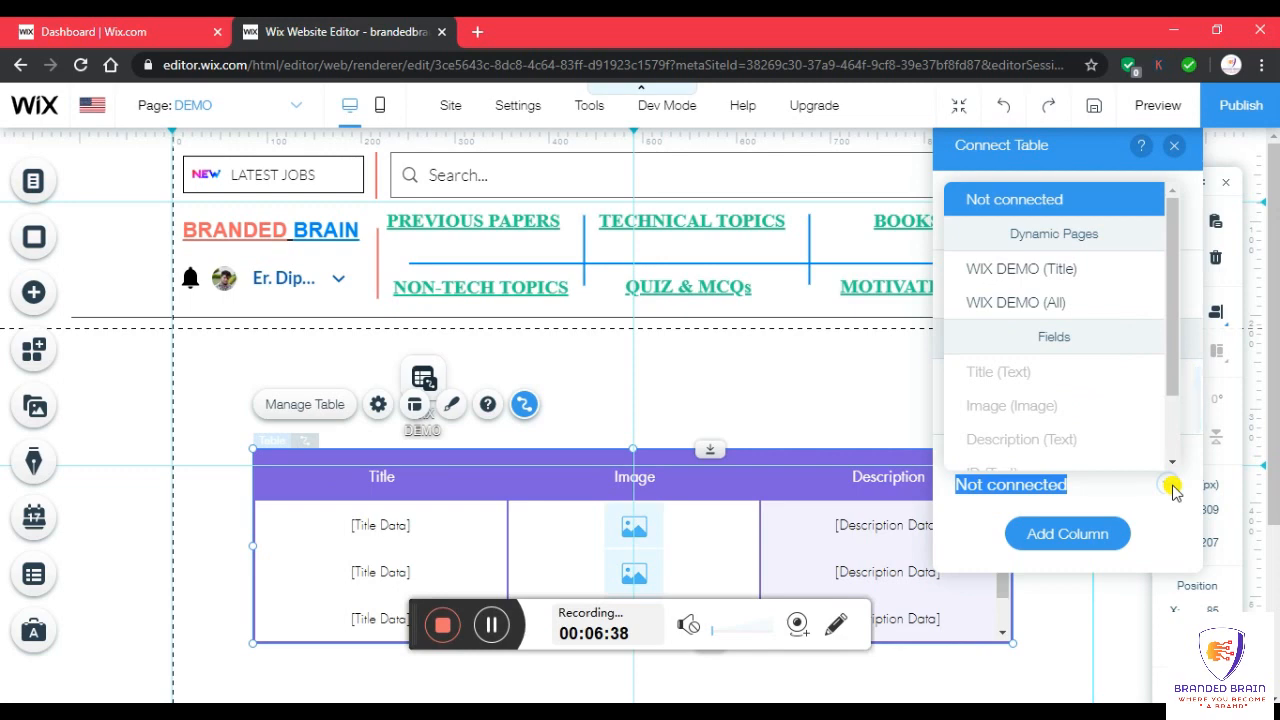
{"action": "left_click", "coordinate": [1057, 276]}
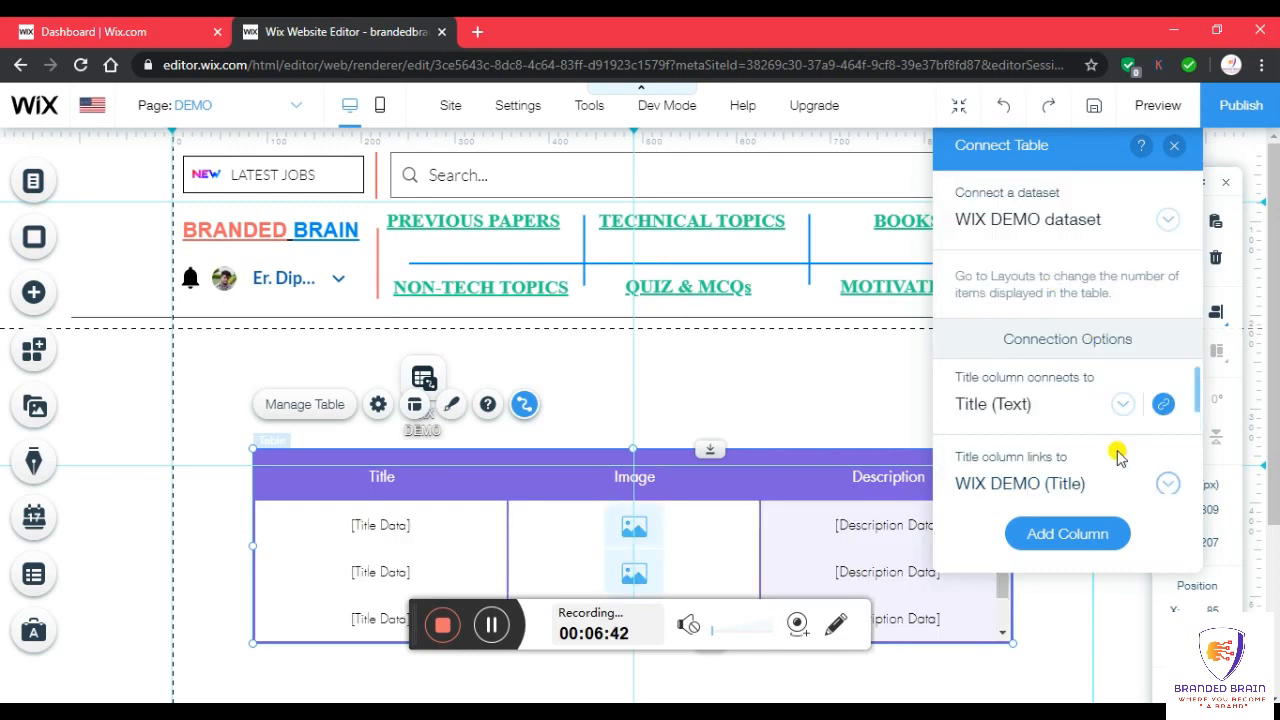
{"action": "scroll", "coordinate": [1118, 456], "scroll_direction": "down", "scroll_amount": 2}
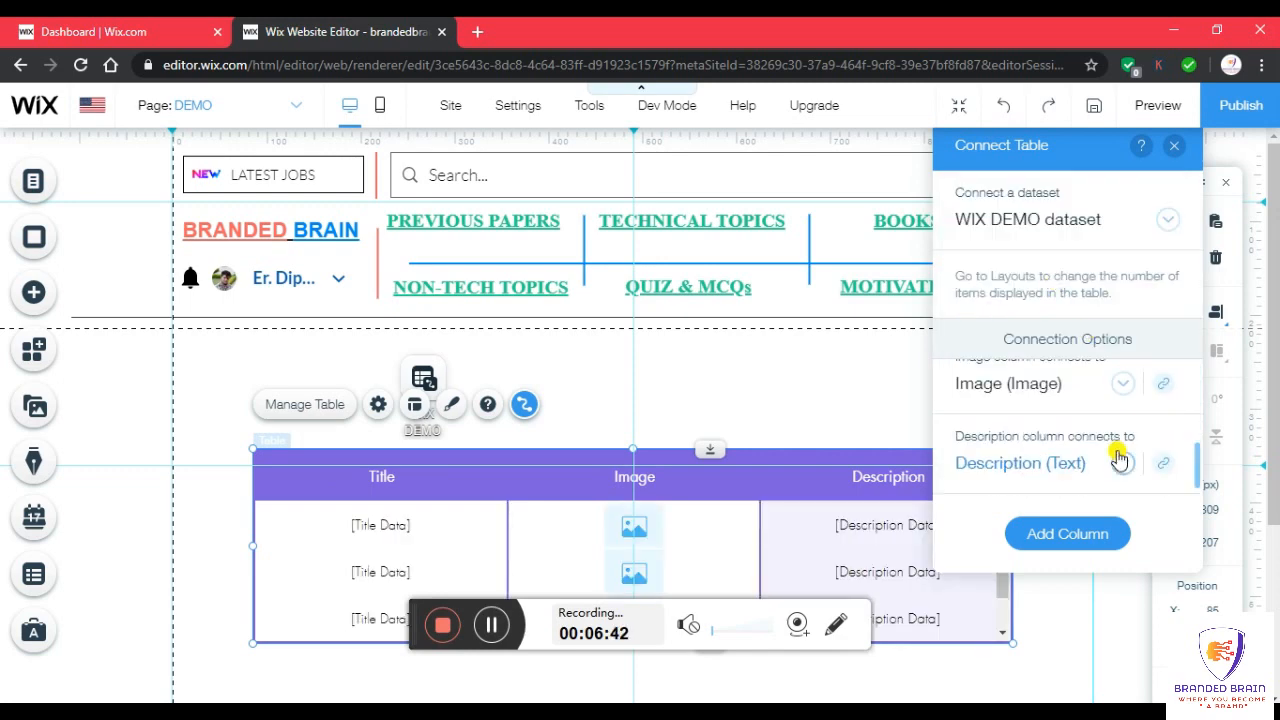
{"action": "left_click", "coordinate": [1163, 389]}
{"action": "left_click", "coordinate": [1166, 462]}
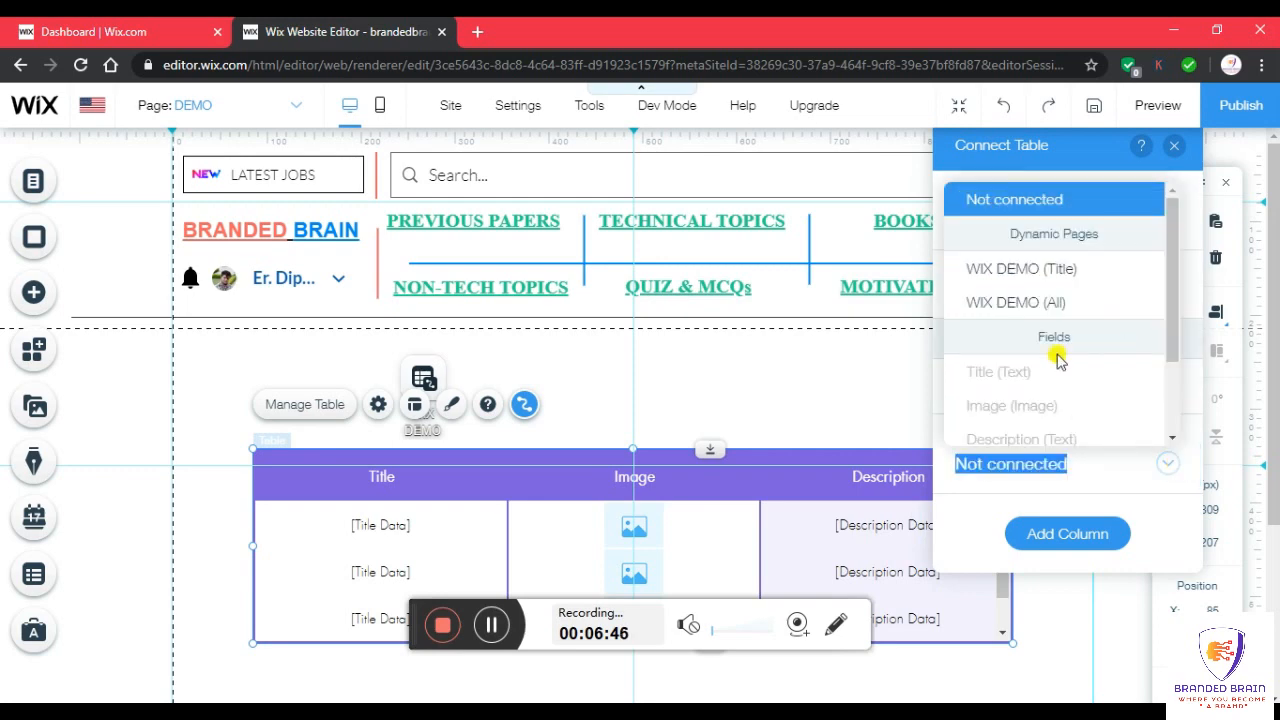
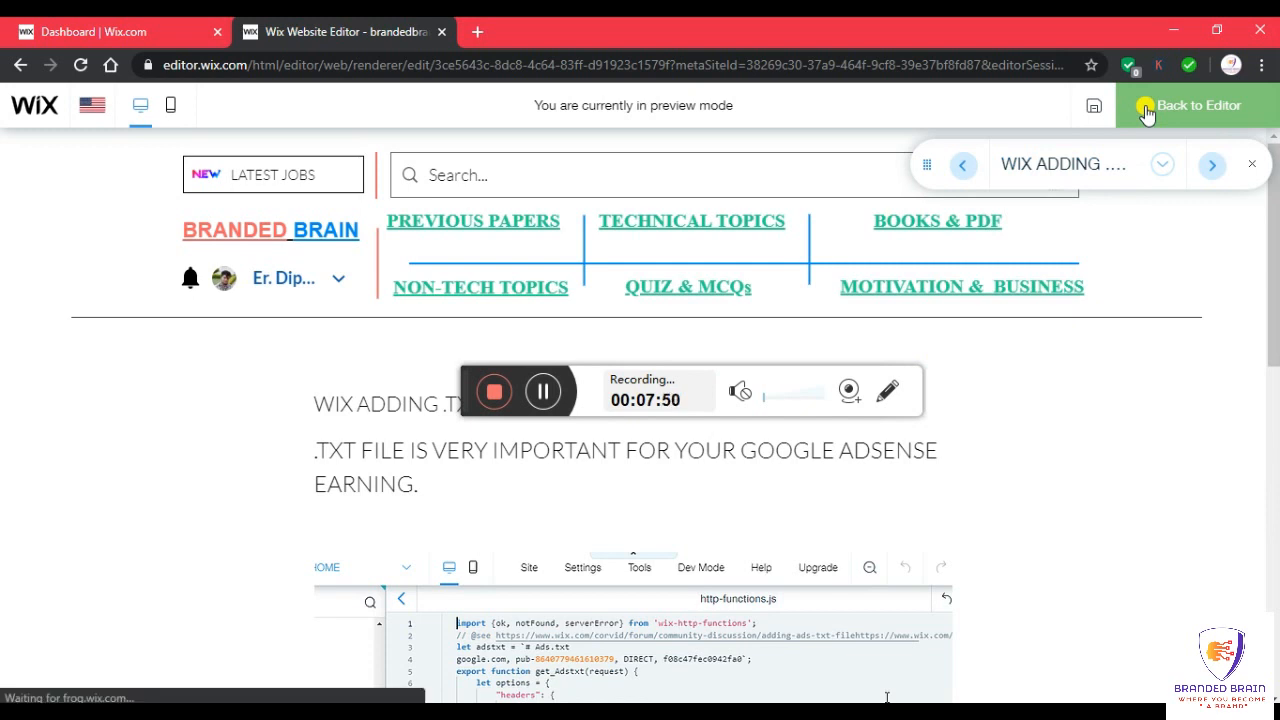
- Leave preview mode and switch from the WIX DEMO (Title) page to the DEMO page
{"action": "left_click", "coordinate": [1146, 113]}
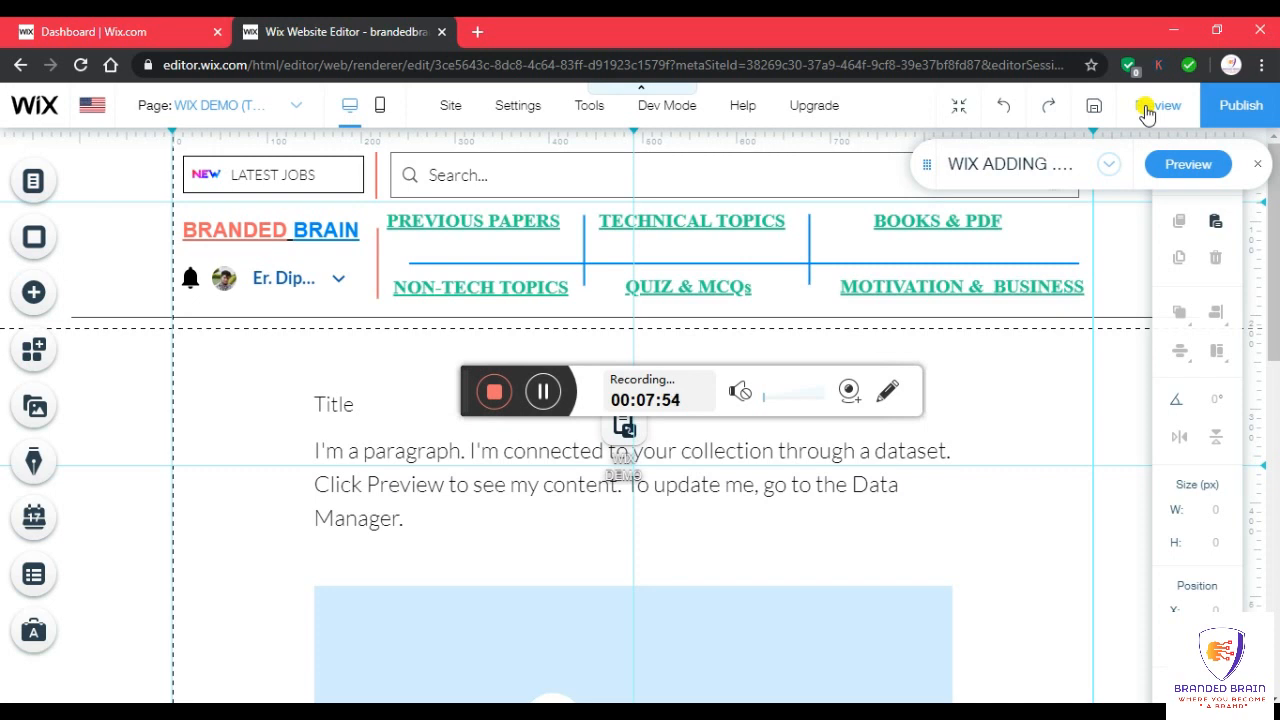
{"action": "left_click", "coordinate": [270, 110]}
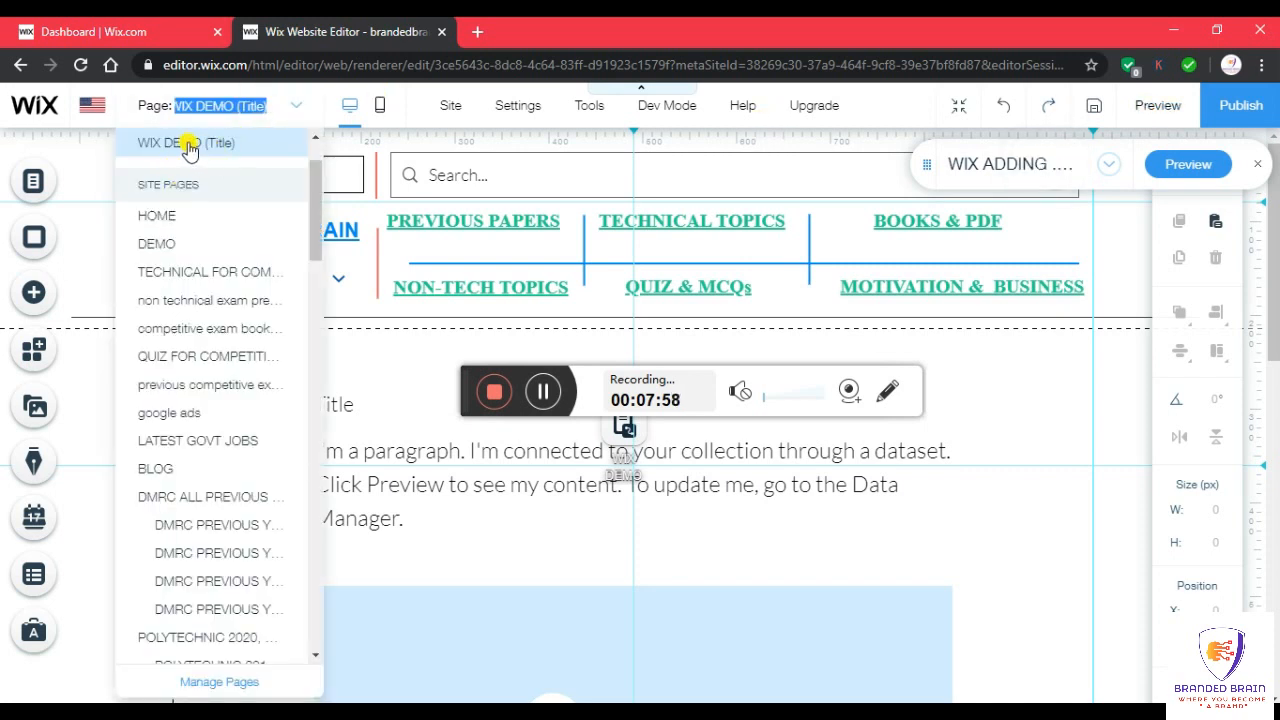
{"action": "left_click", "coordinate": [158, 245]}
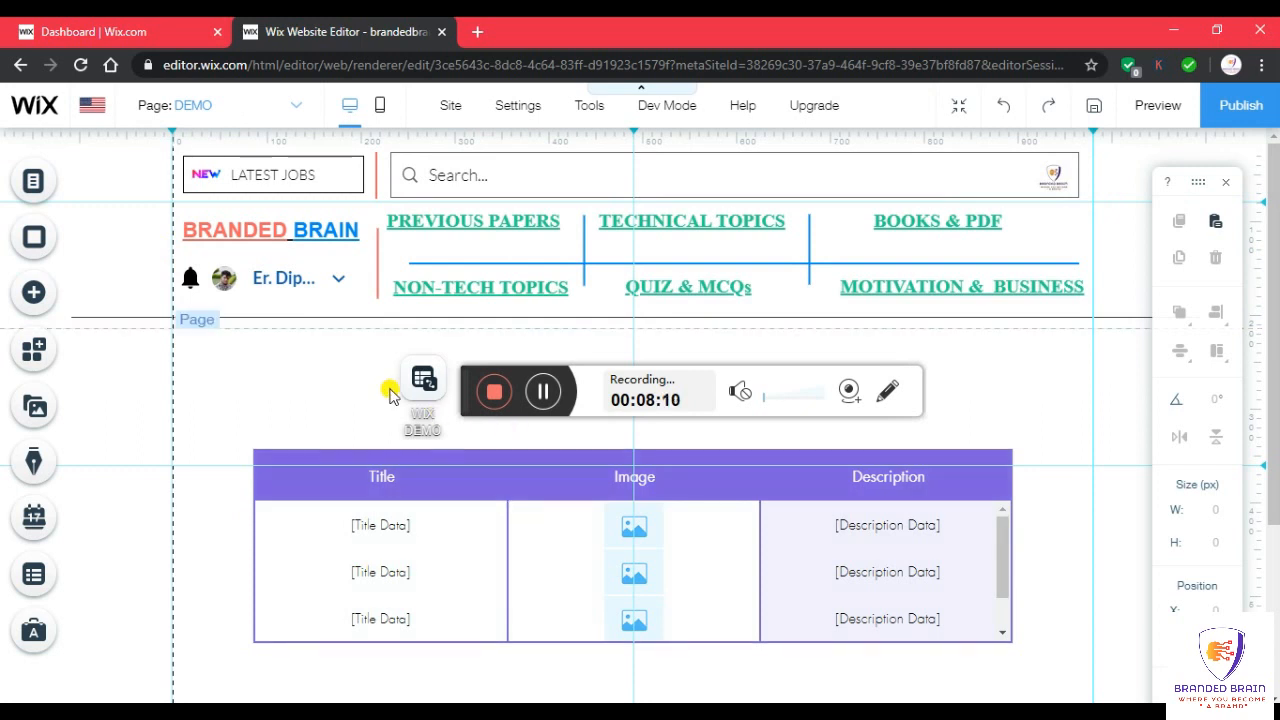
- Open the WIX DEMO dataset's content and follow the WIX DEMO (Title) page link of the WIX ADDING .TXT FILE item
{"action": "left_click", "coordinate": [536, 393]}
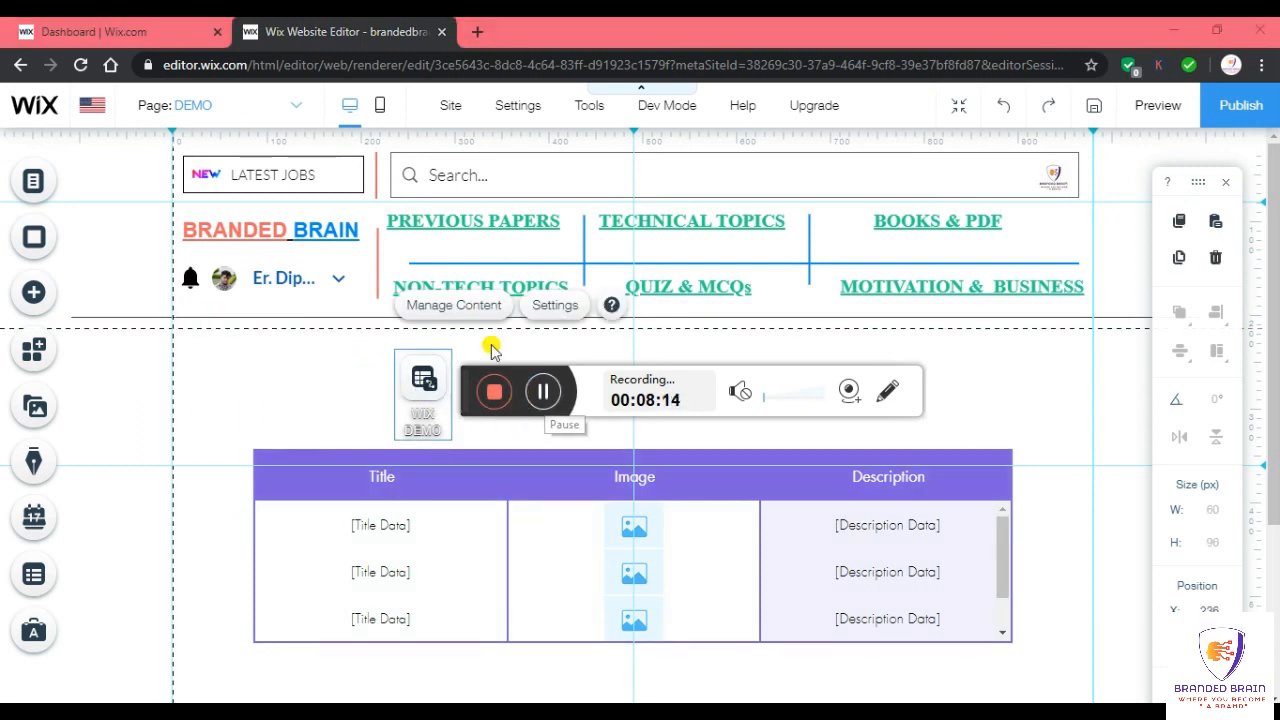
{"action": "left_click", "coordinate": [437, 313]}
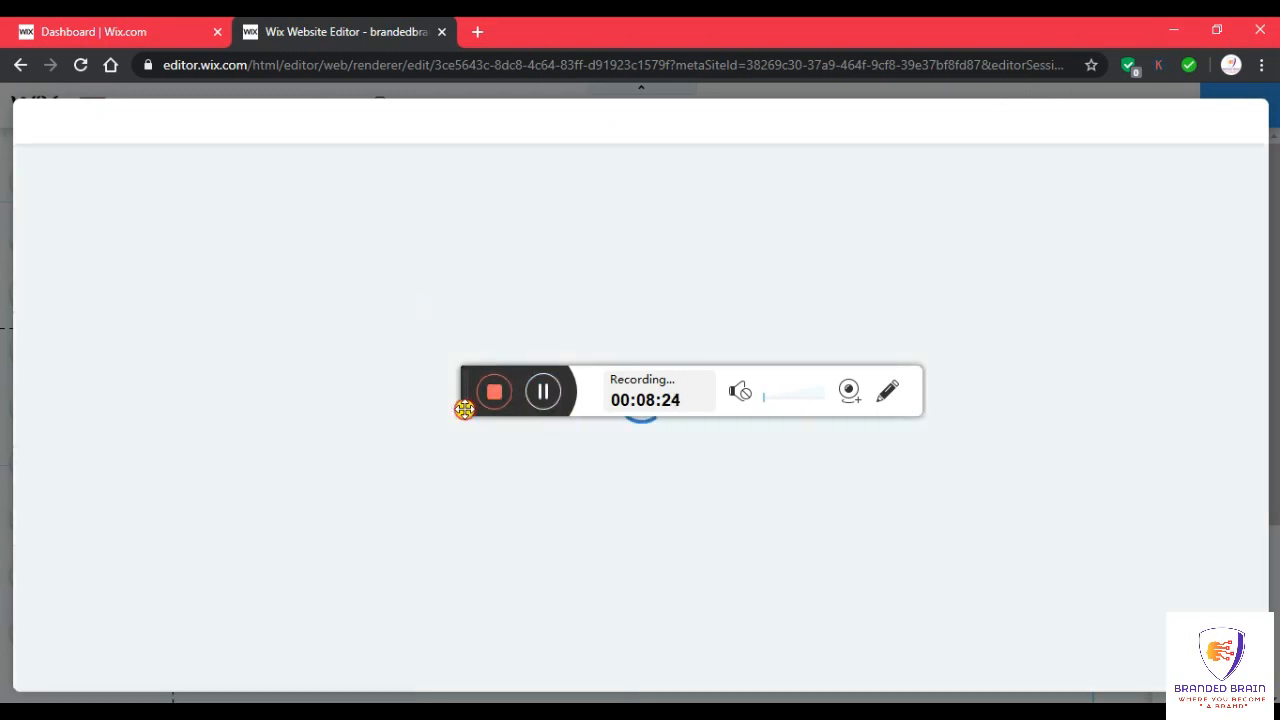
{"action": "left_click_drag", "start_coordinate": [466, 408], "coordinate": [464, 530]}
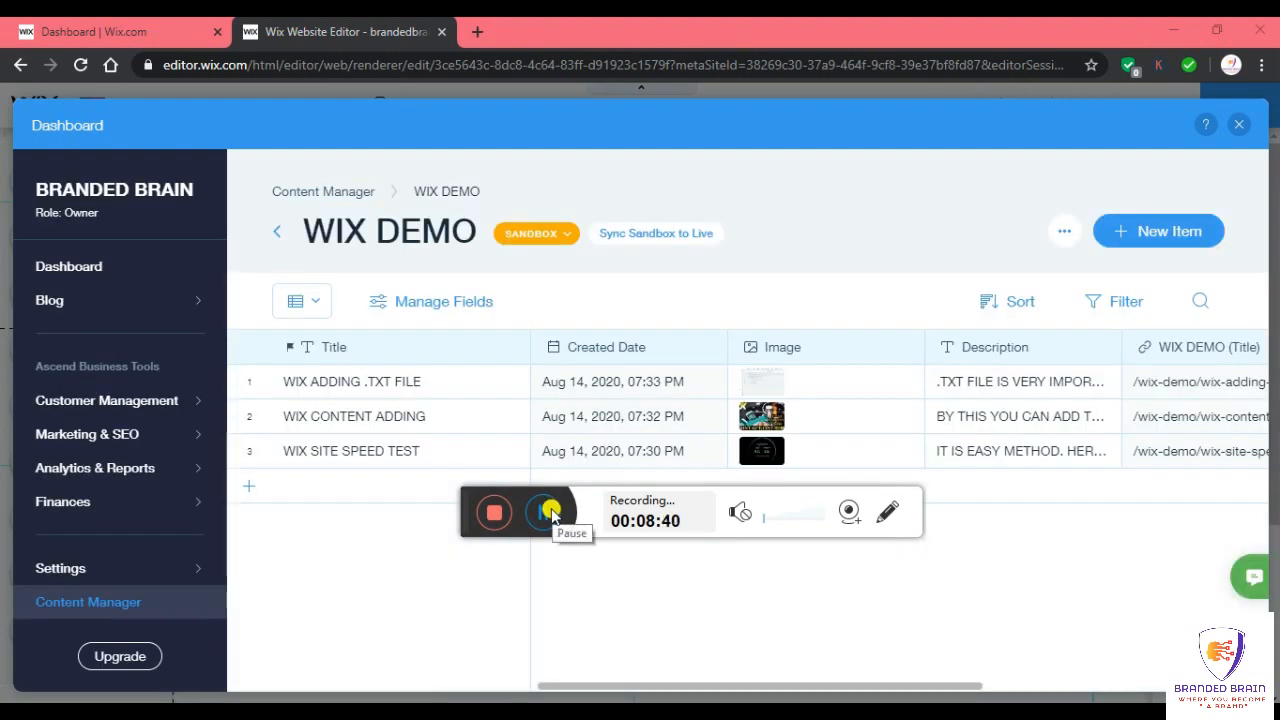
{"action": "left_click", "coordinate": [1182, 386]}
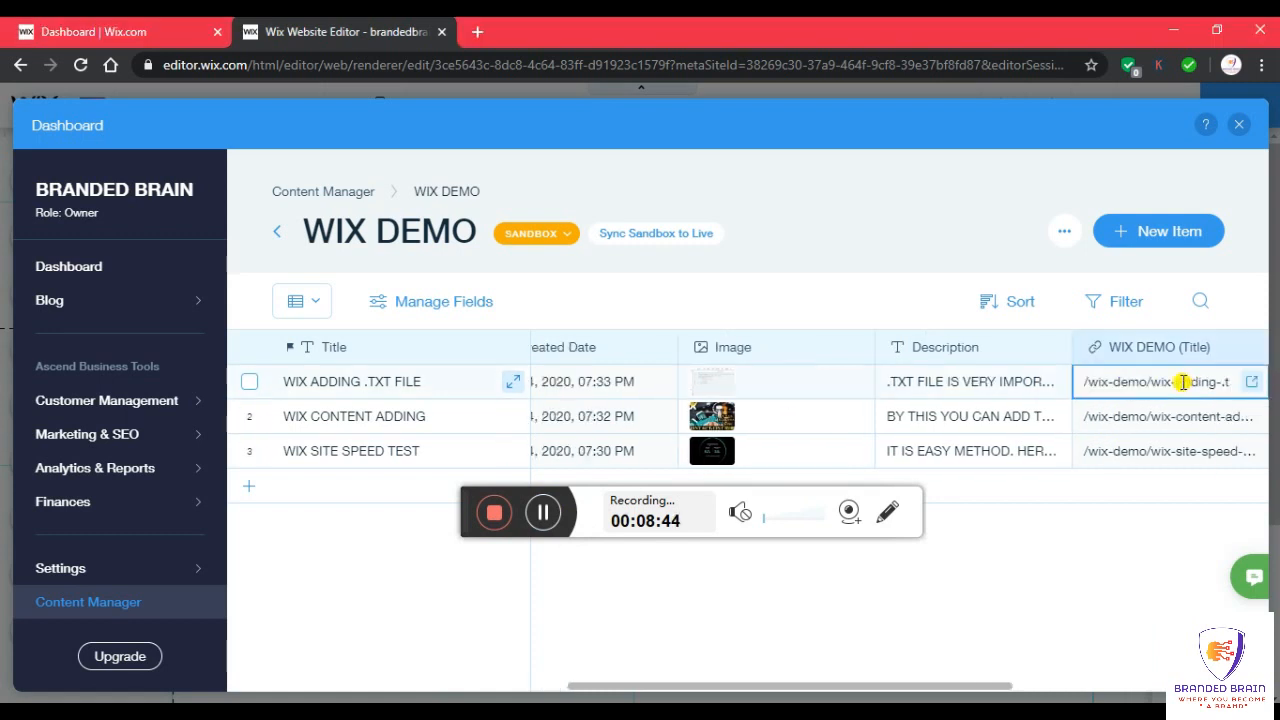
{"action": "left_click", "coordinate": [1252, 386]}
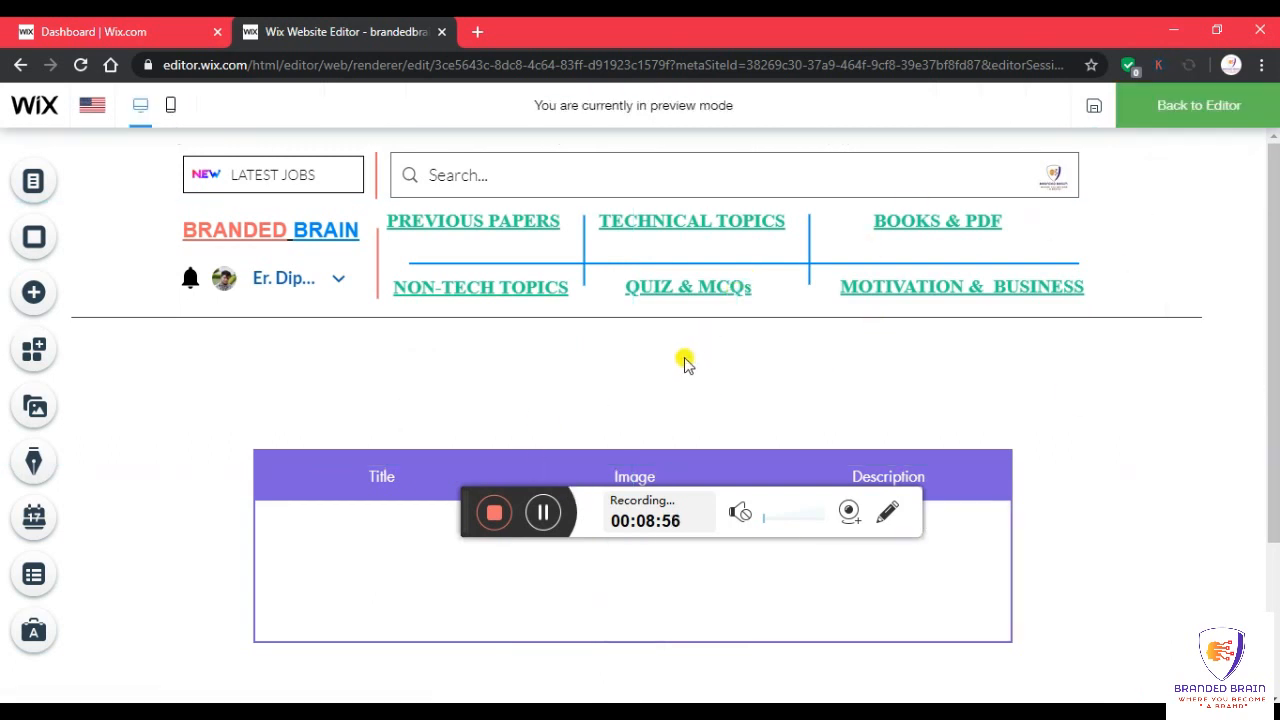
- Examine the WIX ADDING .TXT FILE item's title, description and image on its previewed dynamic page
{"action": "scroll", "coordinate": [686, 363], "scroll_direction": "down", "scroll_amount": 2}
{"action": "scroll", "coordinate": [678, 415], "scroll_direction": "up", "scroll_amount": 2}
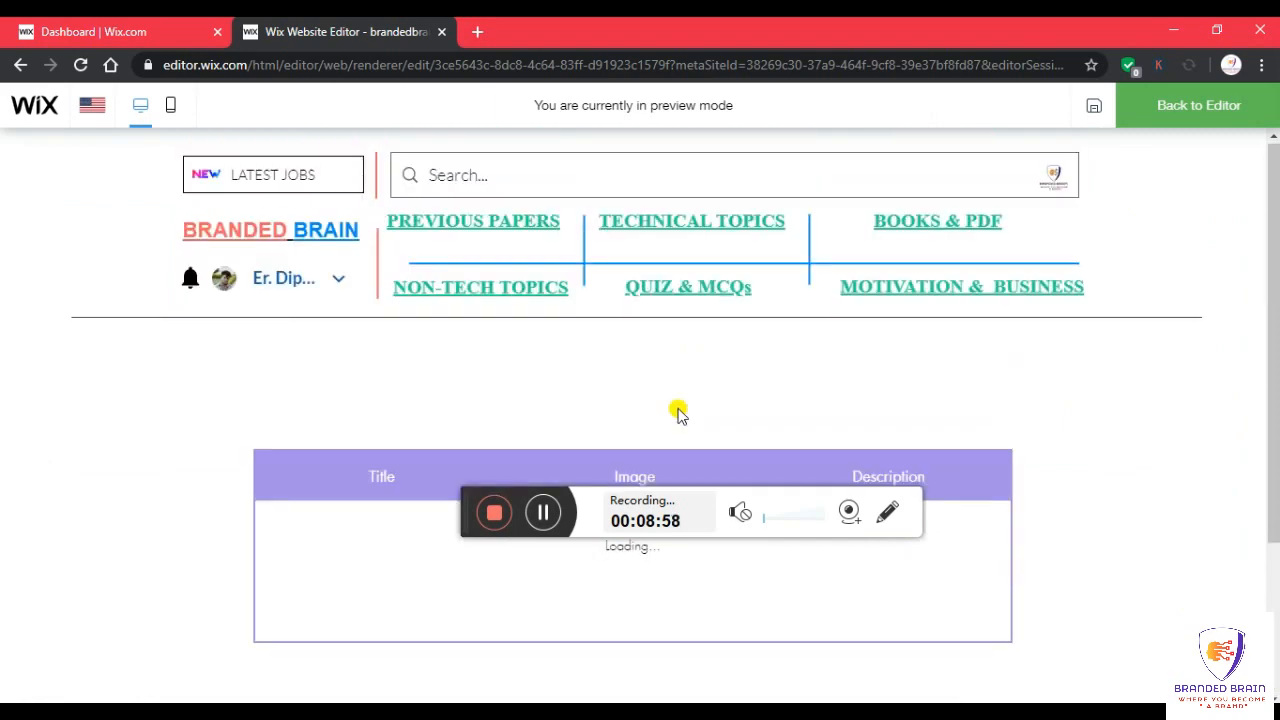
{"action": "scroll", "coordinate": [678, 415], "scroll_direction": "down", "scroll_amount": 2}
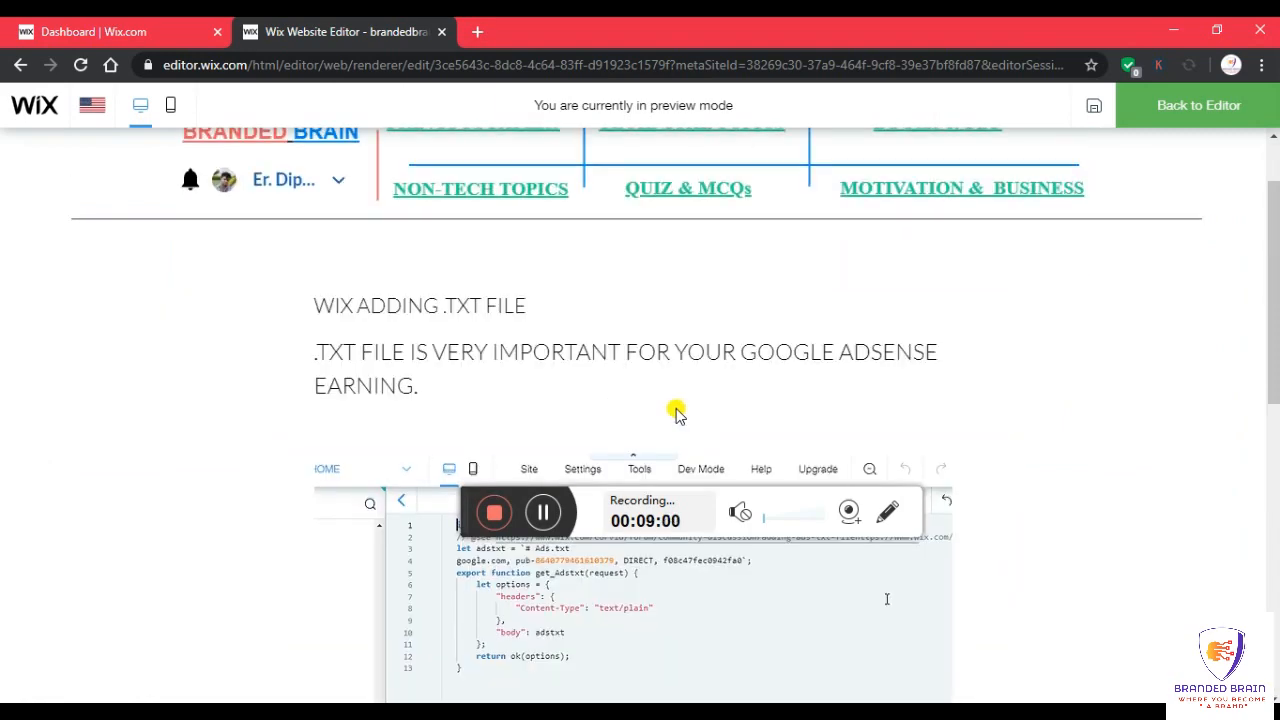
{"action": "scroll", "coordinate": [678, 415], "scroll_direction": "down", "scroll_amount": 5}
{"action": "scroll", "coordinate": [678, 415], "scroll_direction": "up", "scroll_amount": 4}
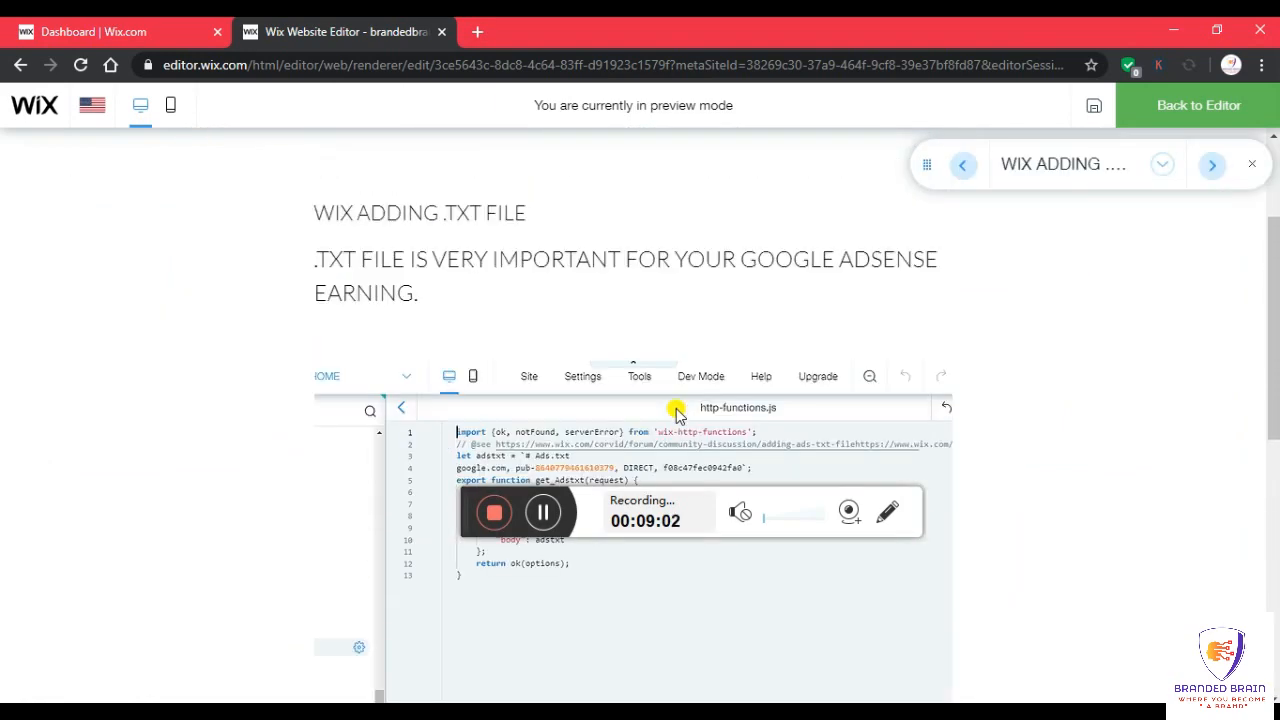
{"action": "scroll", "coordinate": [943, 400], "scroll_direction": "up", "scroll_amount": 2}
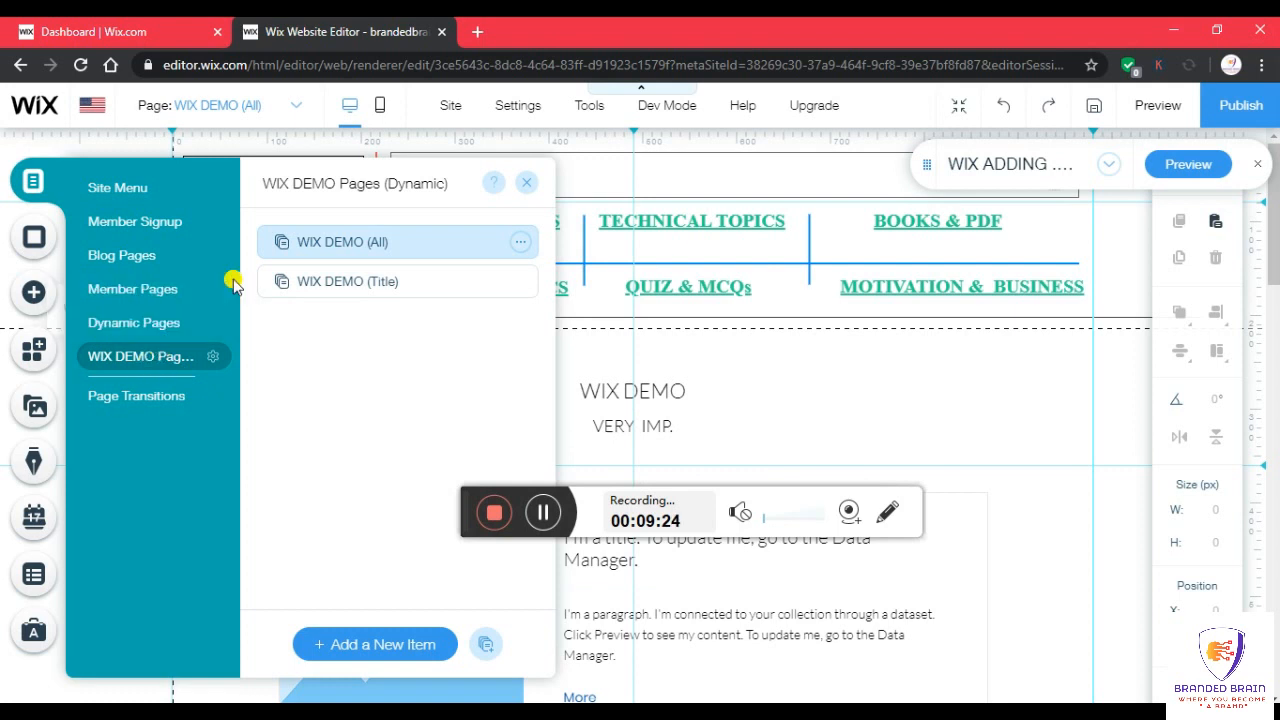
- Open the SEO settings of the WIX DEMO (All) page and add the Title field to its search engine title
{"action": "left_click", "coordinate": [519, 247]}
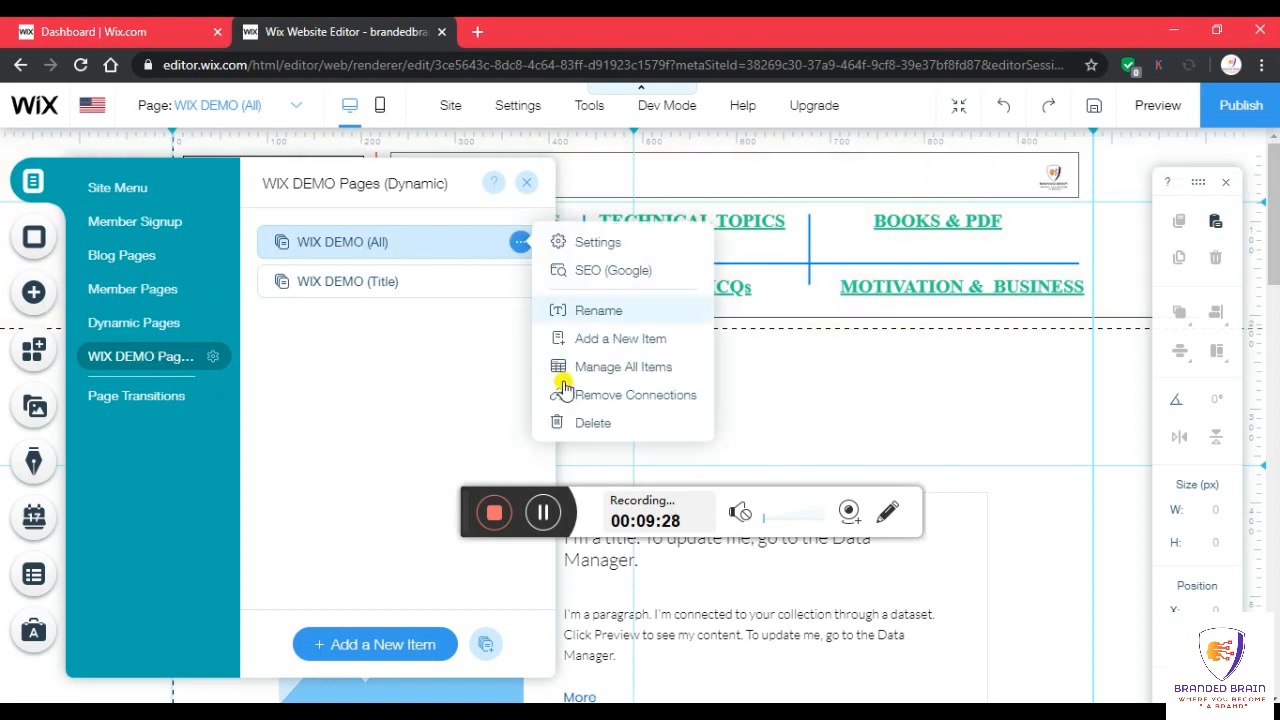
{"action": "left_click", "coordinate": [597, 272]}
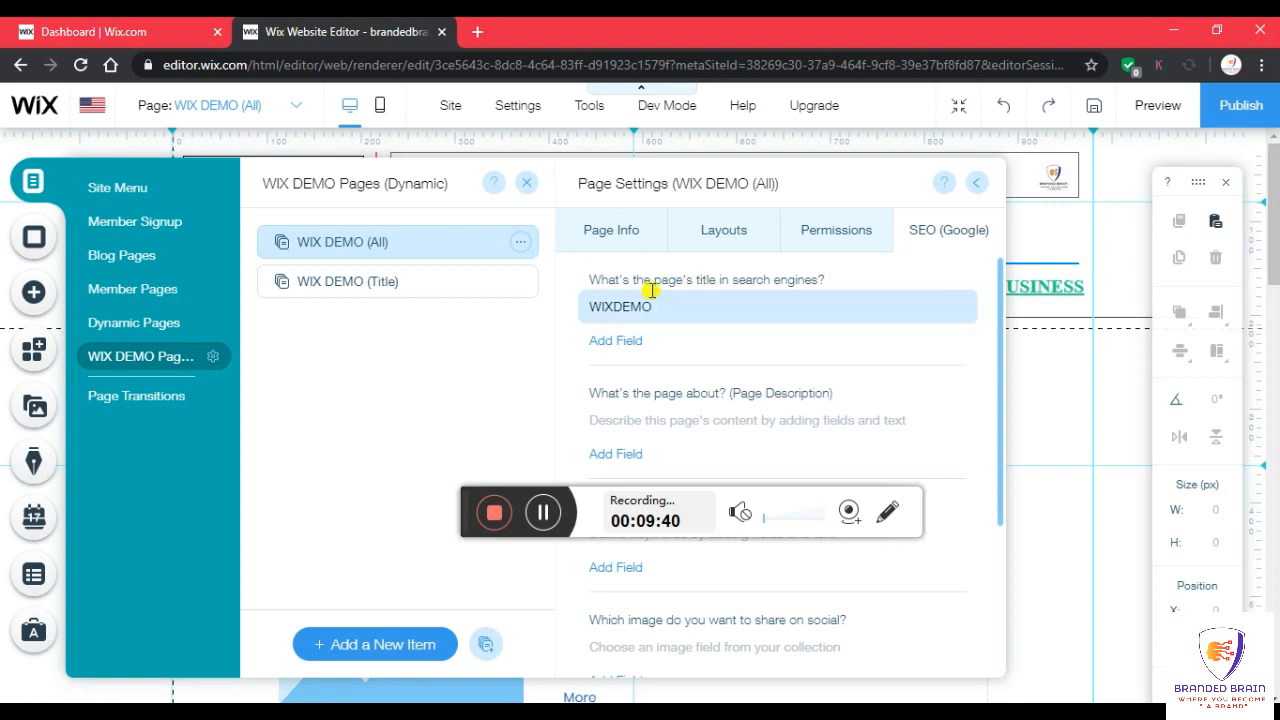
{"action": "left_click", "coordinate": [611, 340]}
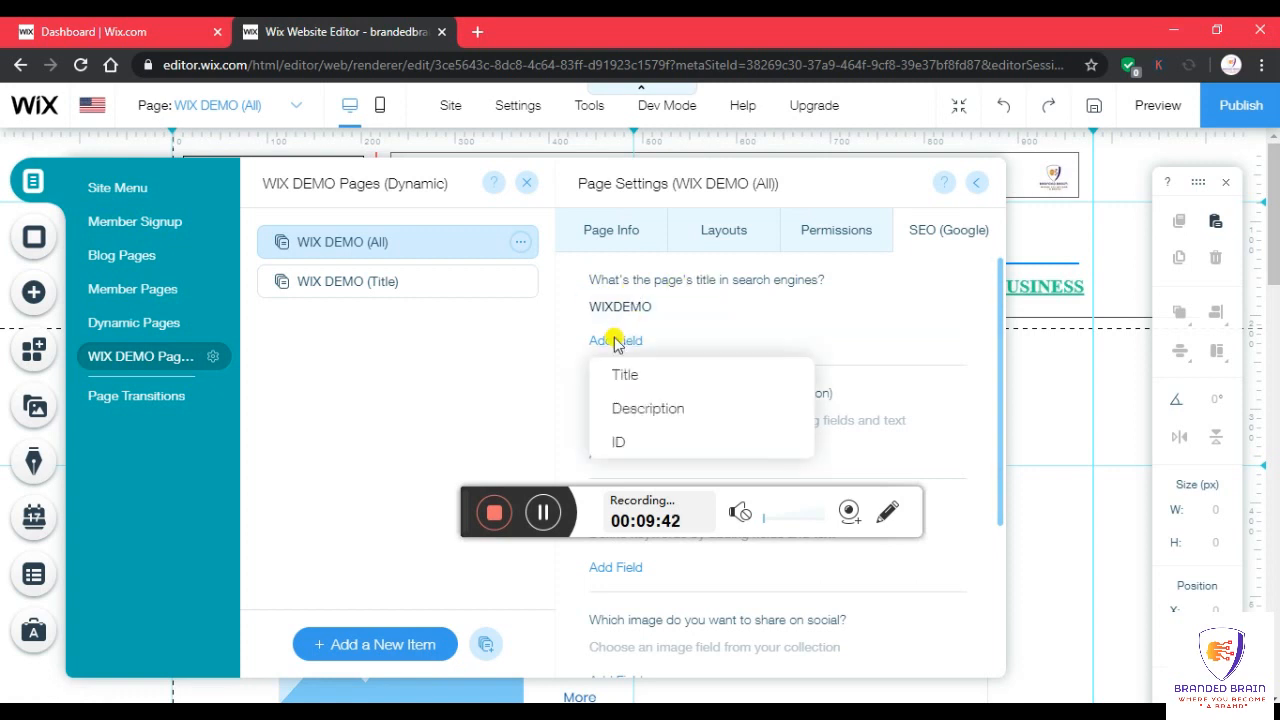
{"action": "left_click", "coordinate": [617, 378]}
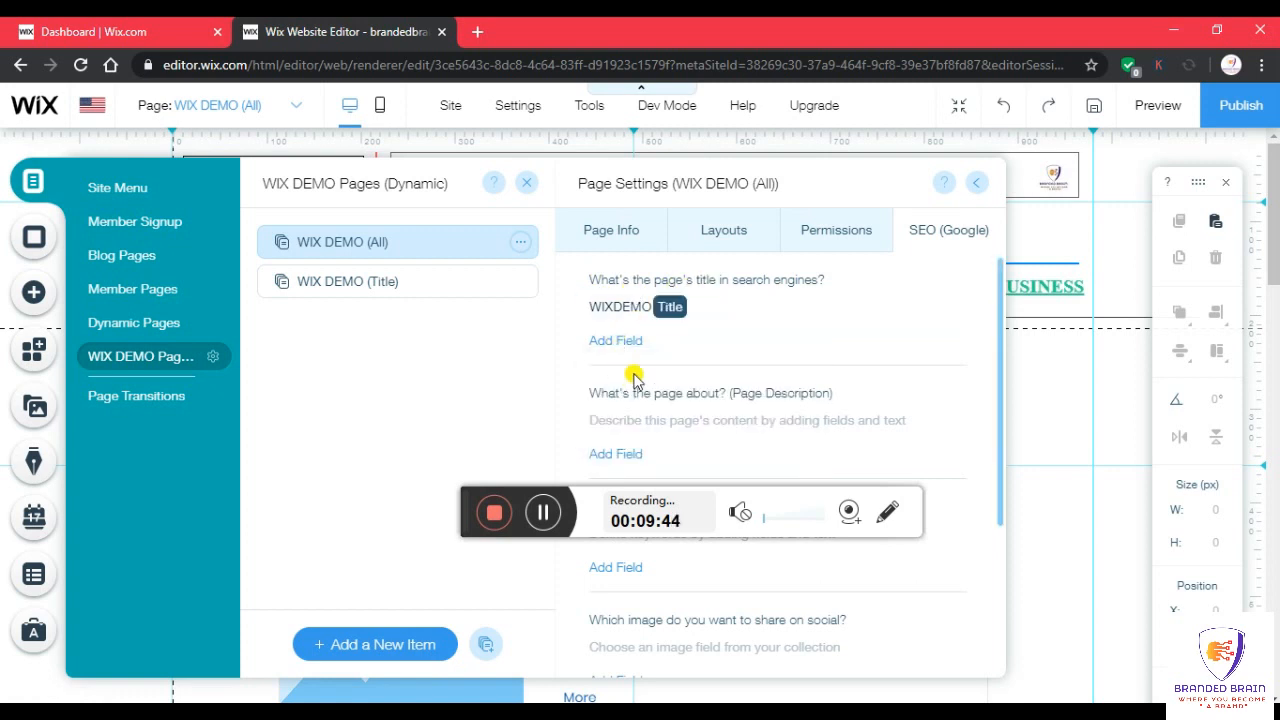
- Add the Description field to the WIX DEMO (All) page's SEO description
{"action": "scroll", "coordinate": [664, 313], "scroll_direction": "down", "scroll_amount": 1}
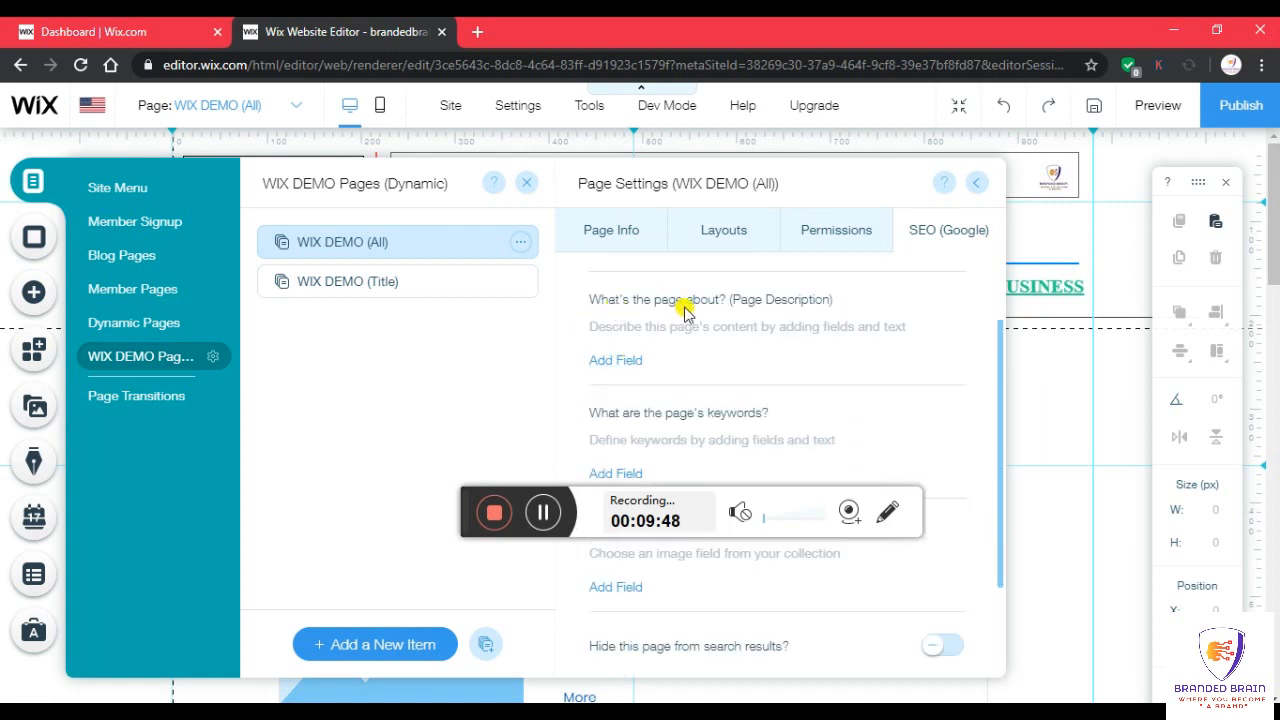
{"action": "left_click", "coordinate": [626, 366]}
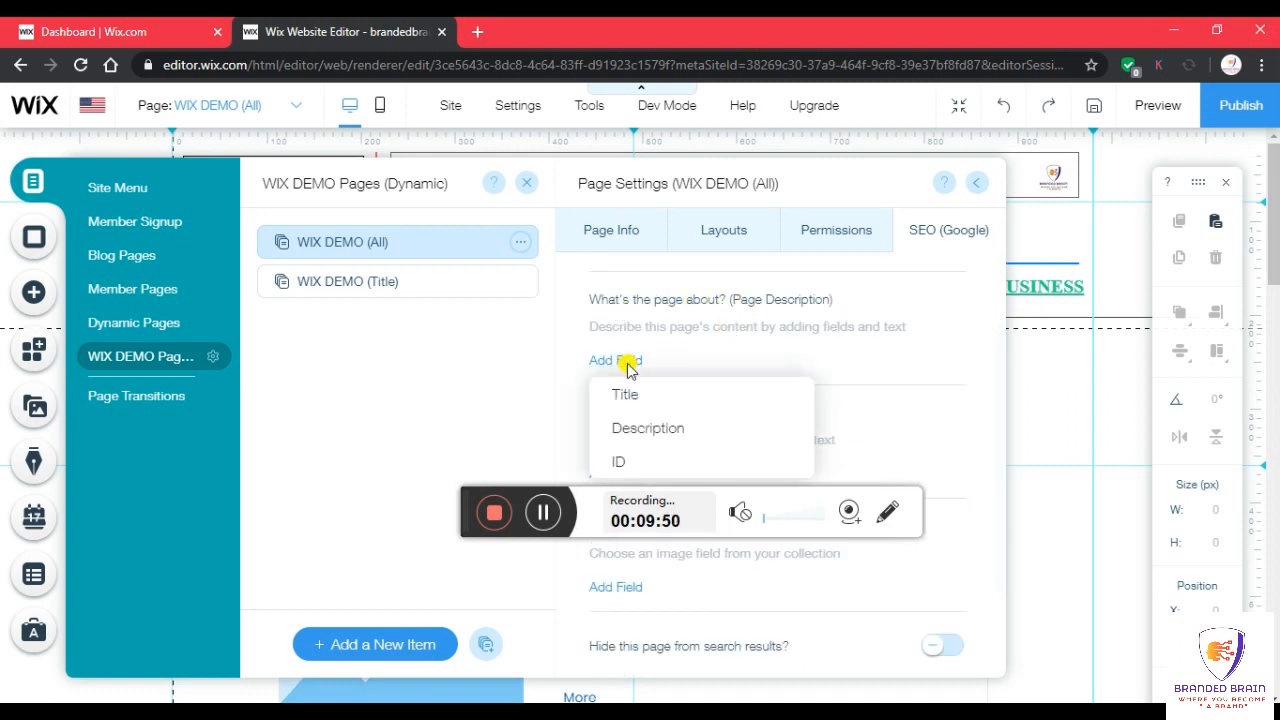
{"action": "left_click", "coordinate": [621, 430]}
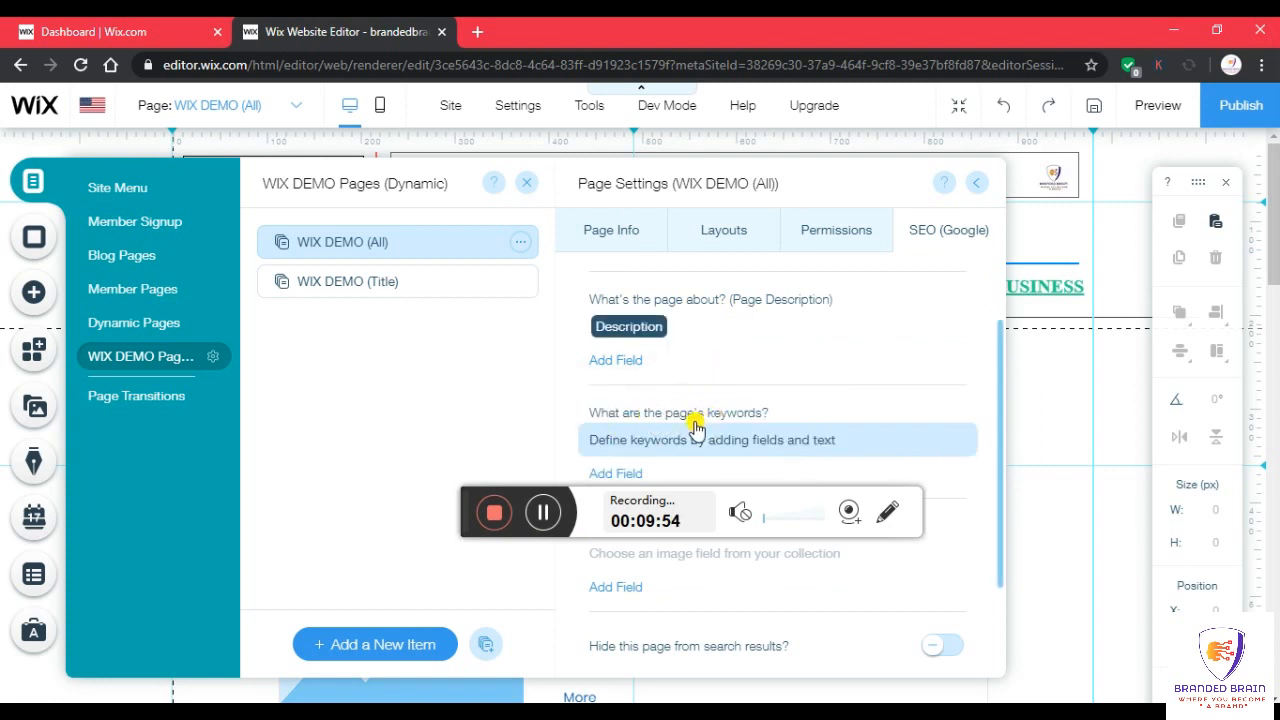
{"action": "scroll", "coordinate": [717, 330], "scroll_direction": "down", "scroll_amount": 2}
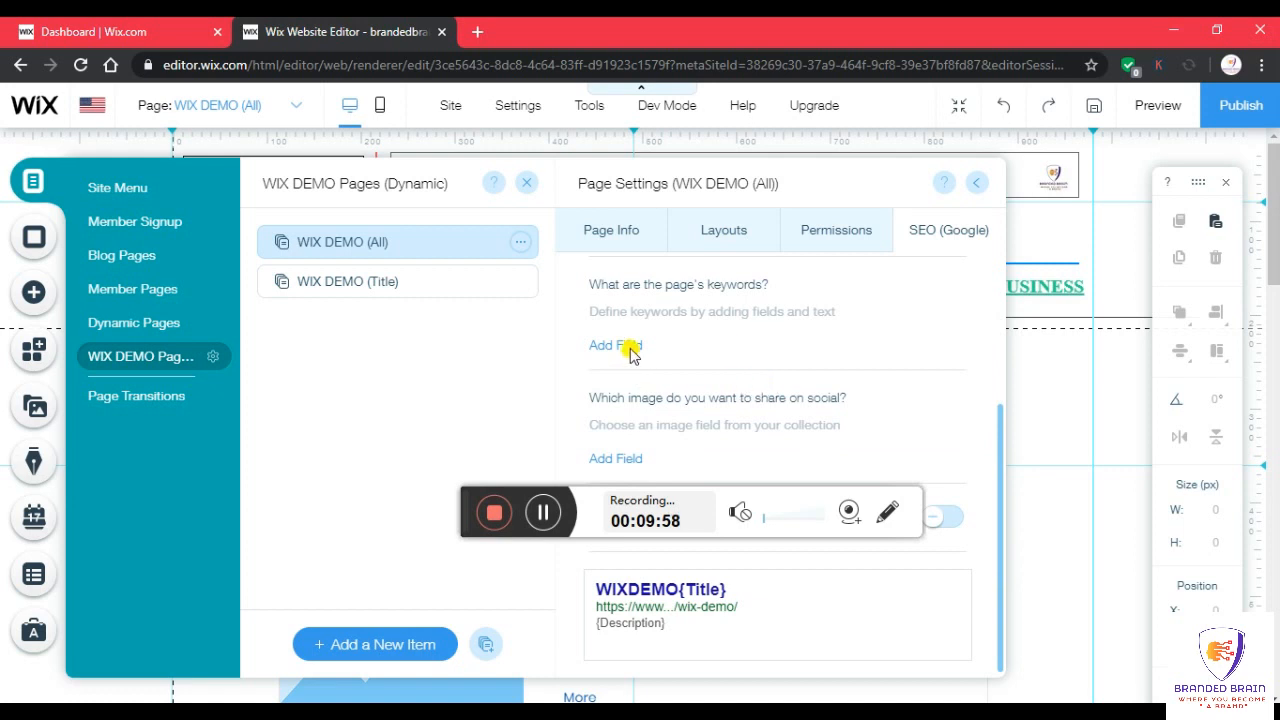
{"action": "scroll", "coordinate": [628, 350], "scroll_direction": "up", "scroll_amount": 2}
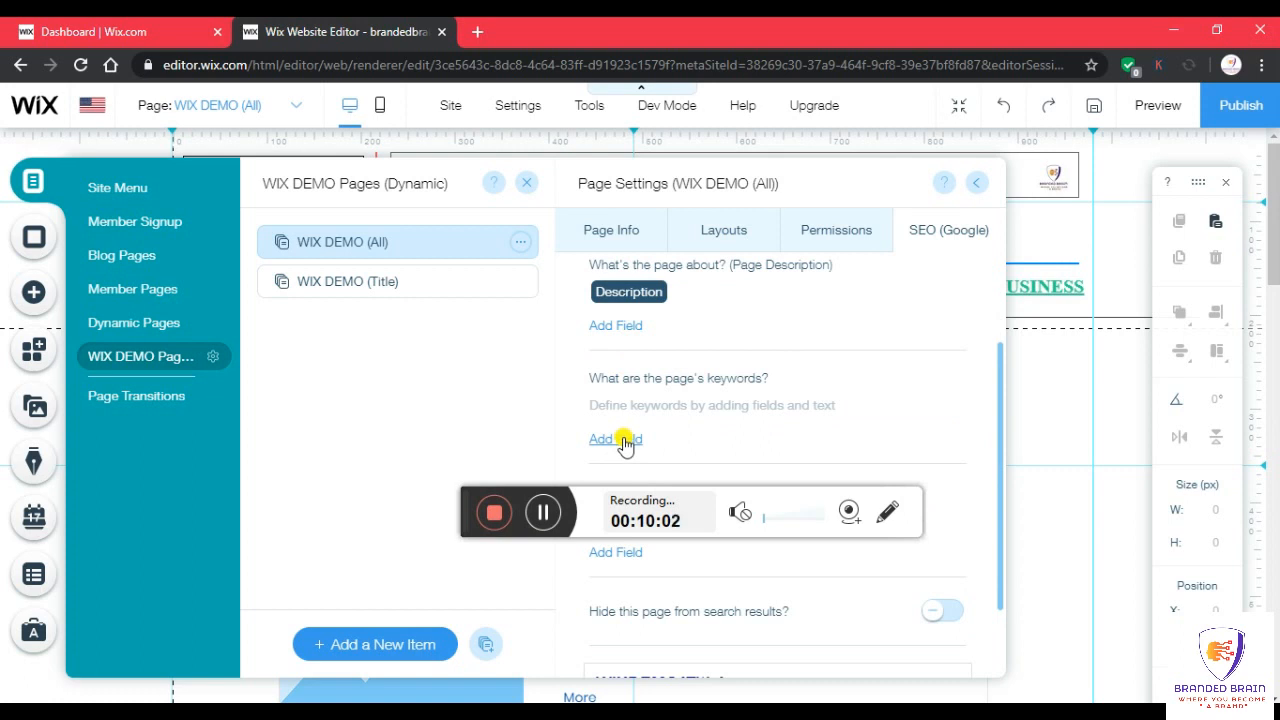
{"action": "scroll", "coordinate": [623, 438], "scroll_direction": "down", "scroll_amount": 2}
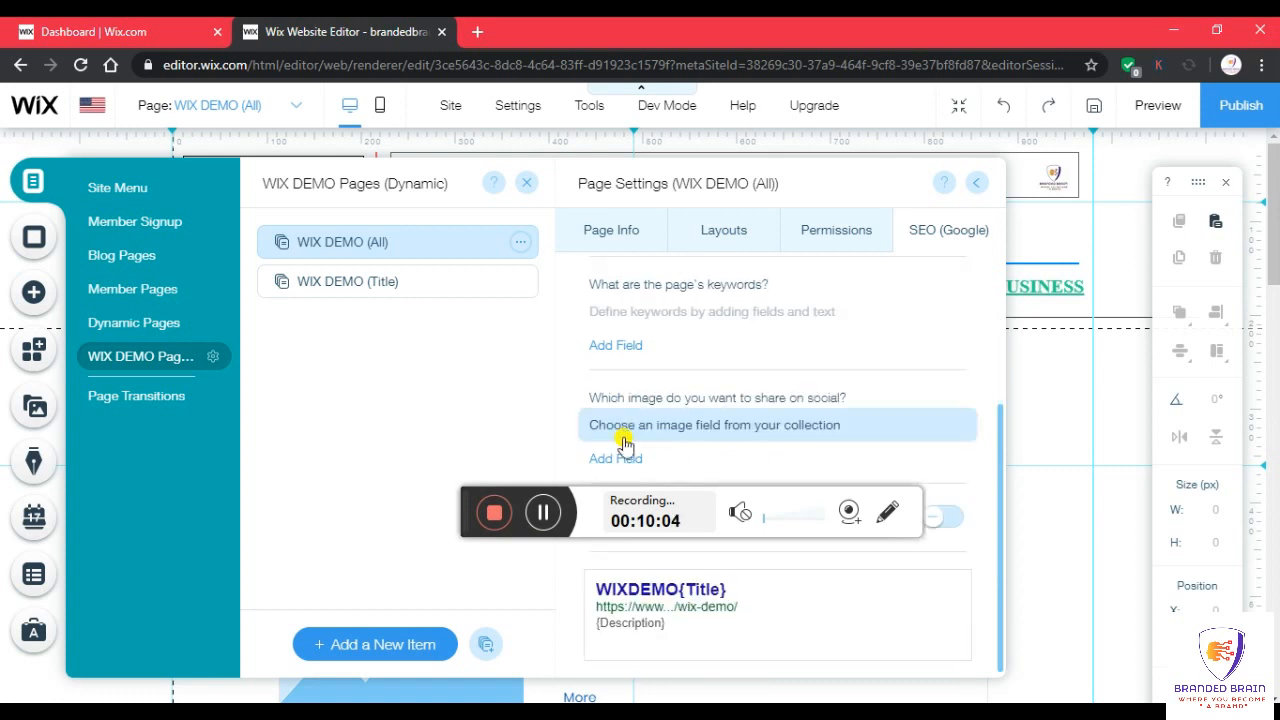
{"action": "left_click", "coordinate": [617, 348]}
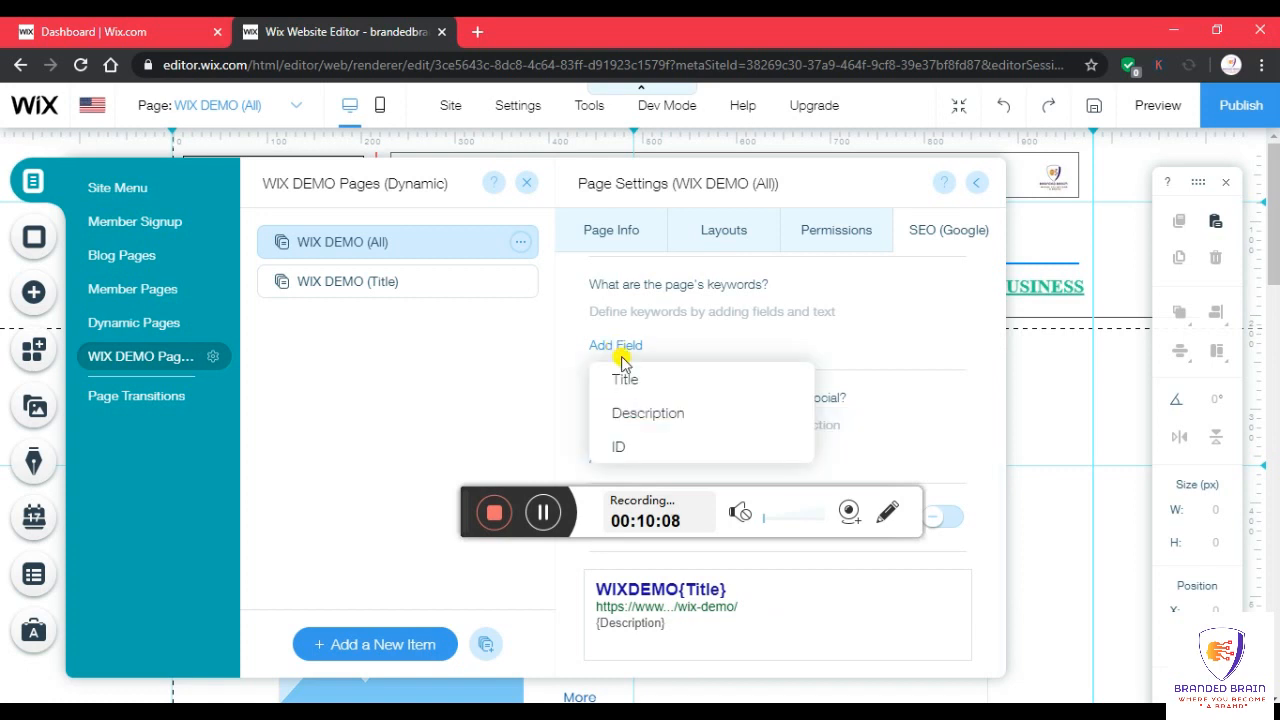
{"action": "left_click", "coordinate": [904, 381]}
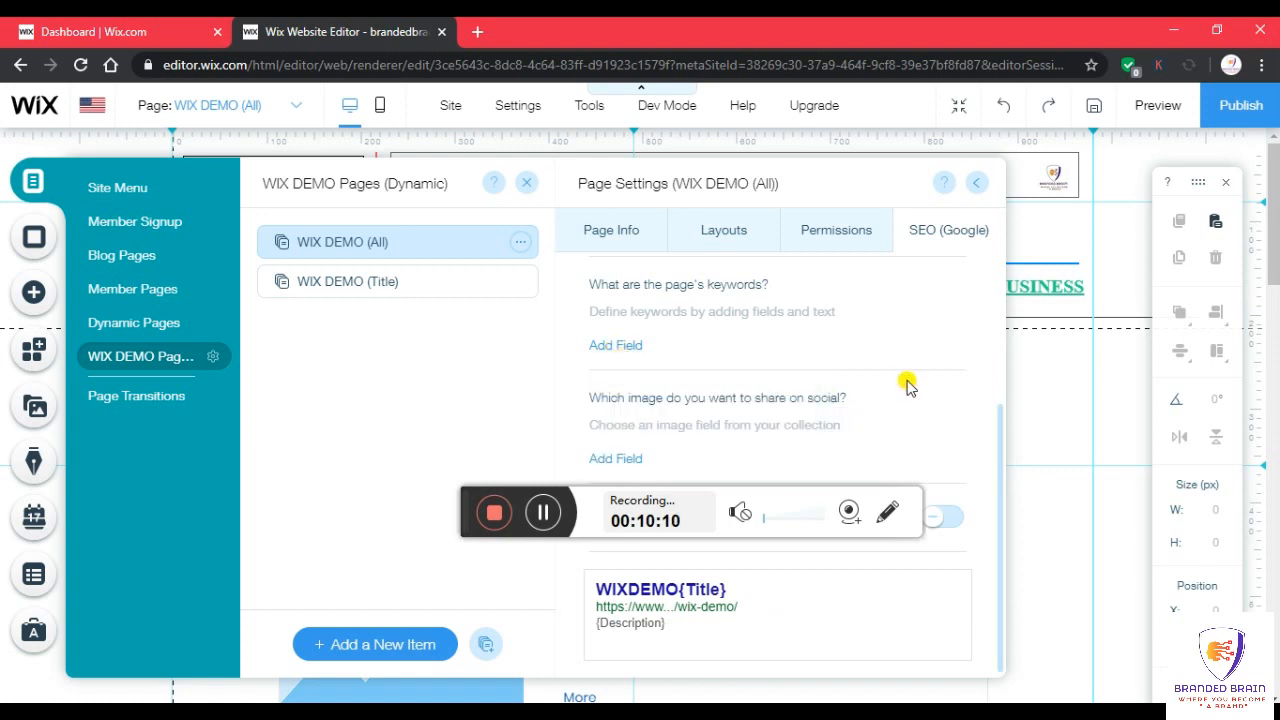
- Set the Image field as the WIX DEMO (All) page's social share image and close the page settings
{"action": "left_click", "coordinate": [624, 459]}
{"action": "left_click_drag", "start_coordinate": [466, 500], "coordinate": [538, 338]}
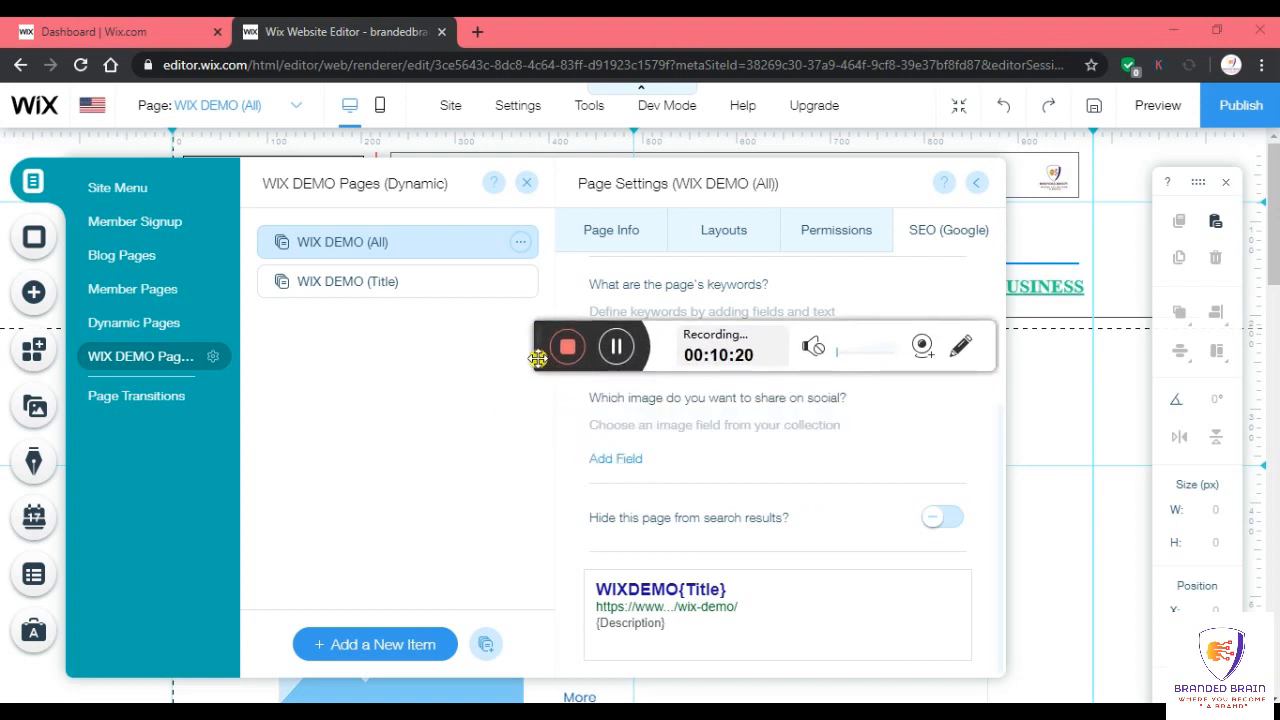
{"action": "left_click_drag", "start_coordinate": [538, 360], "coordinate": [538, 354]}
{"action": "left_click", "coordinate": [616, 462]}
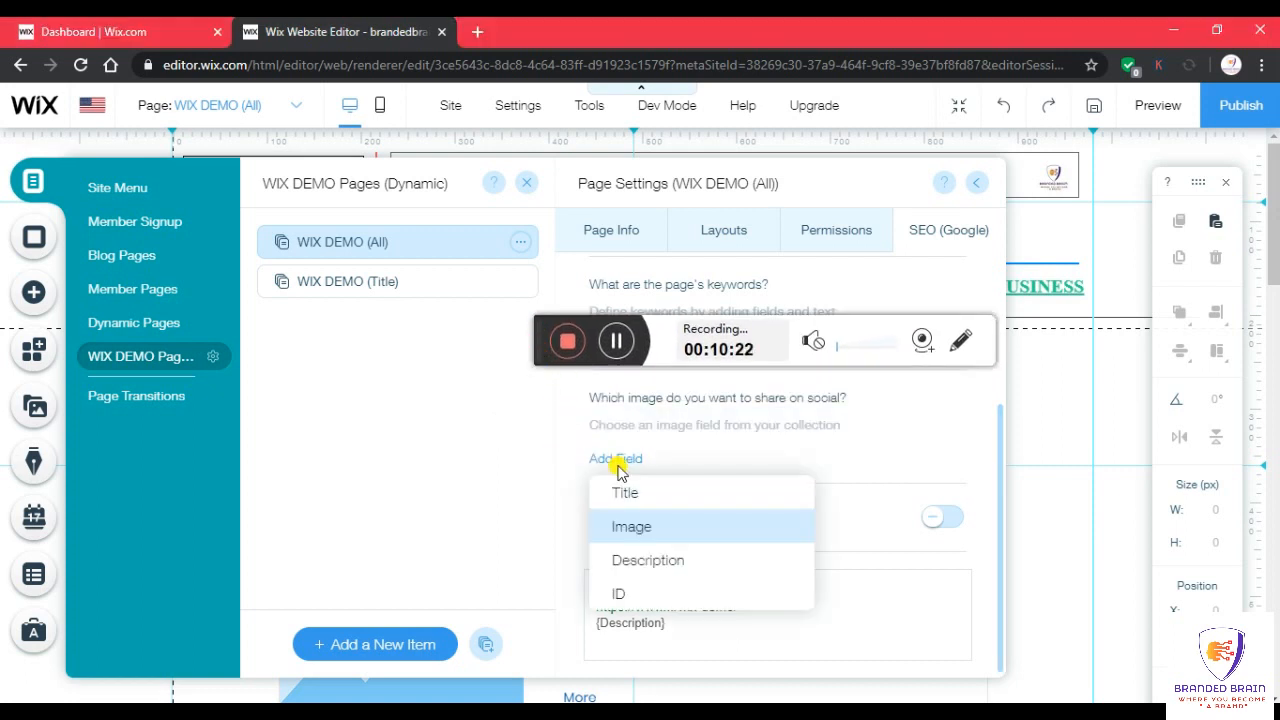
{"action": "left_click", "coordinate": [614, 533]}
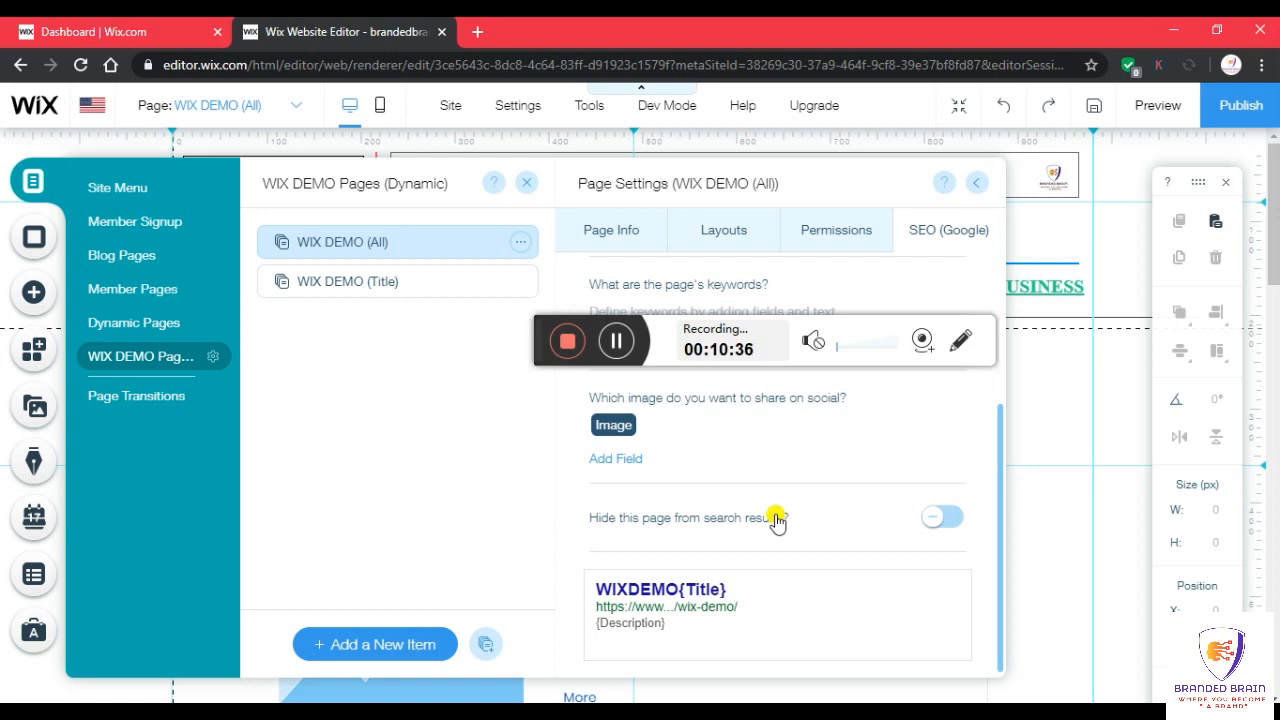
{"action": "left_click", "coordinate": [1040, 467]}
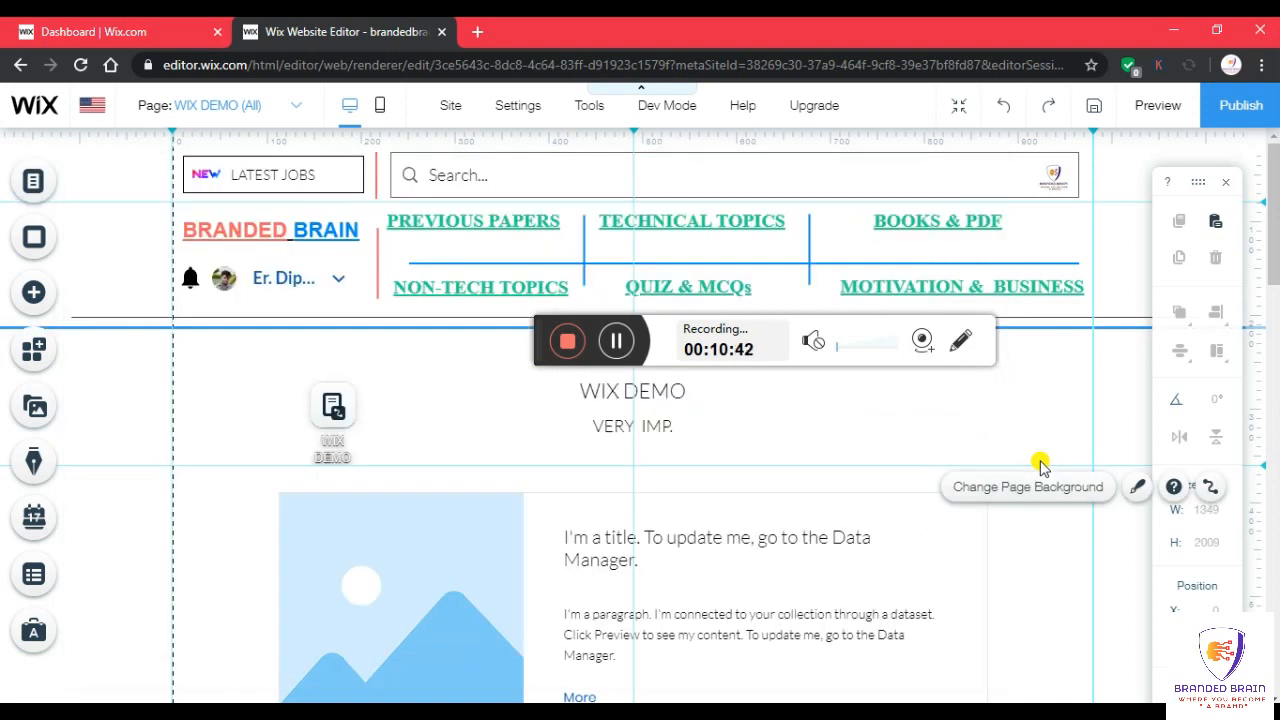
- Switch from the WIX DEMO (All) page to the DEMO page
{"action": "left_click", "coordinate": [36, 184]}
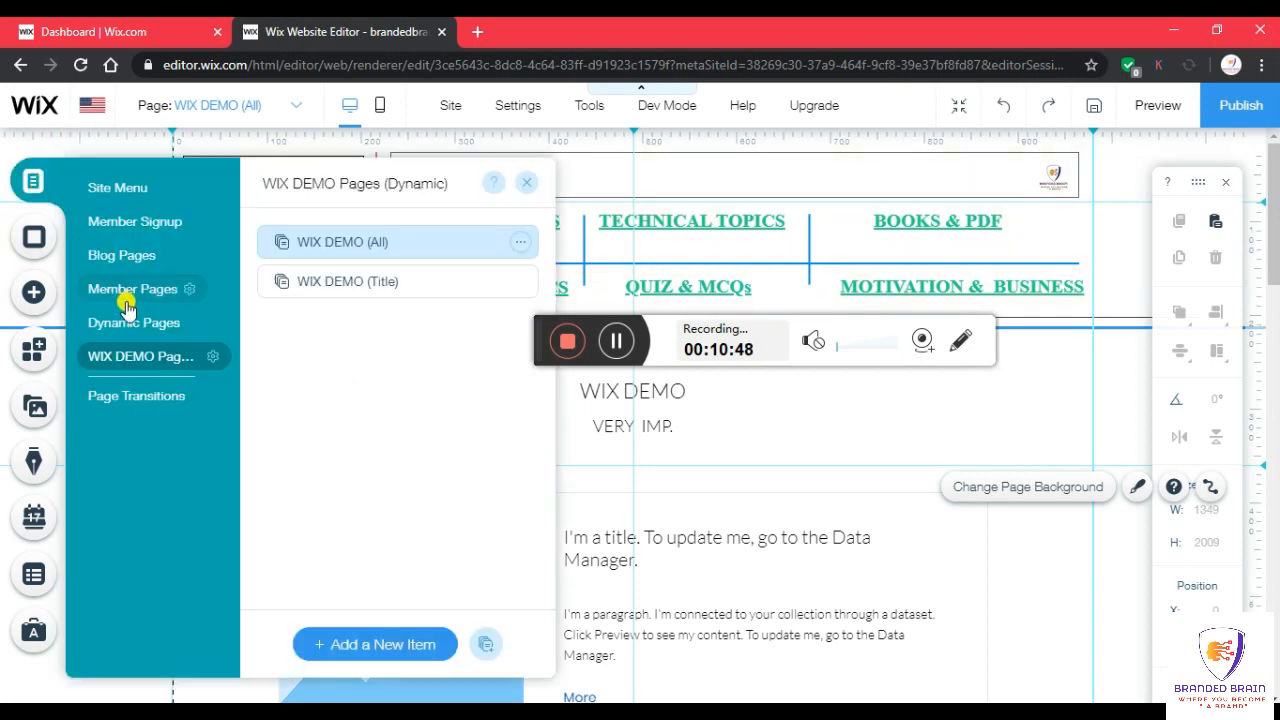
{"action": "left_click", "coordinate": [36, 240]}
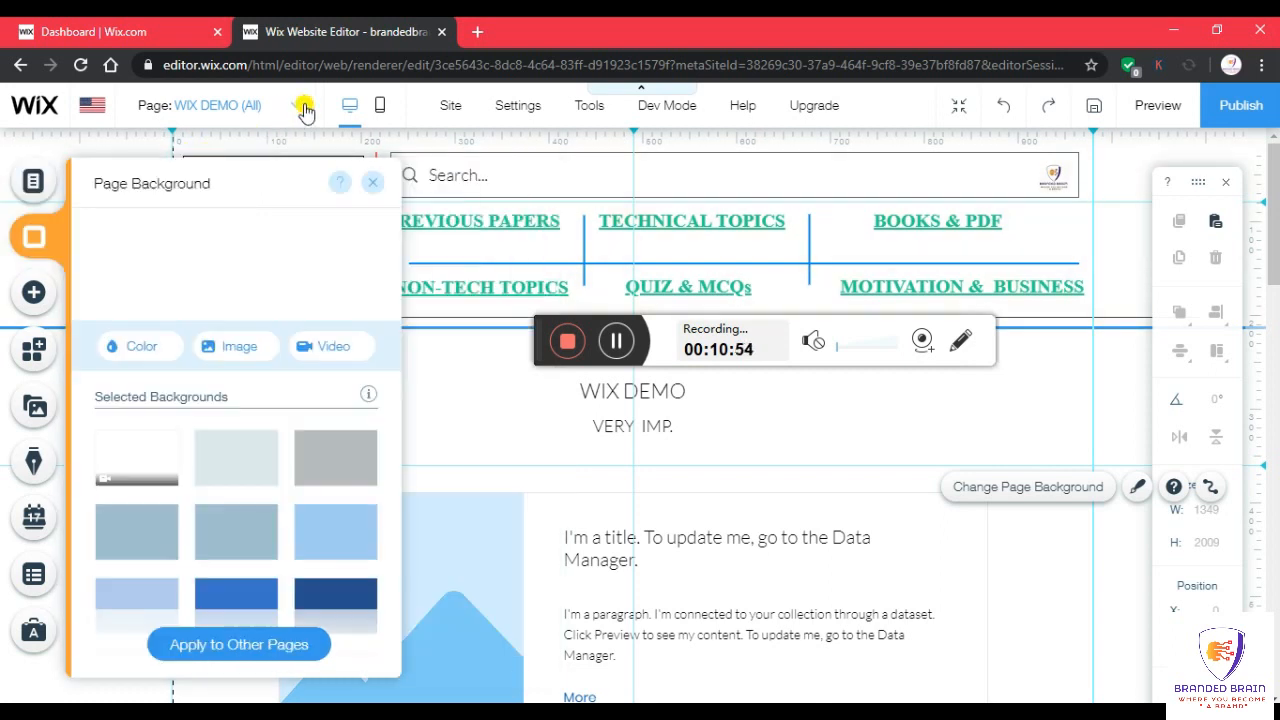
{"action": "left_click", "coordinate": [306, 113]}
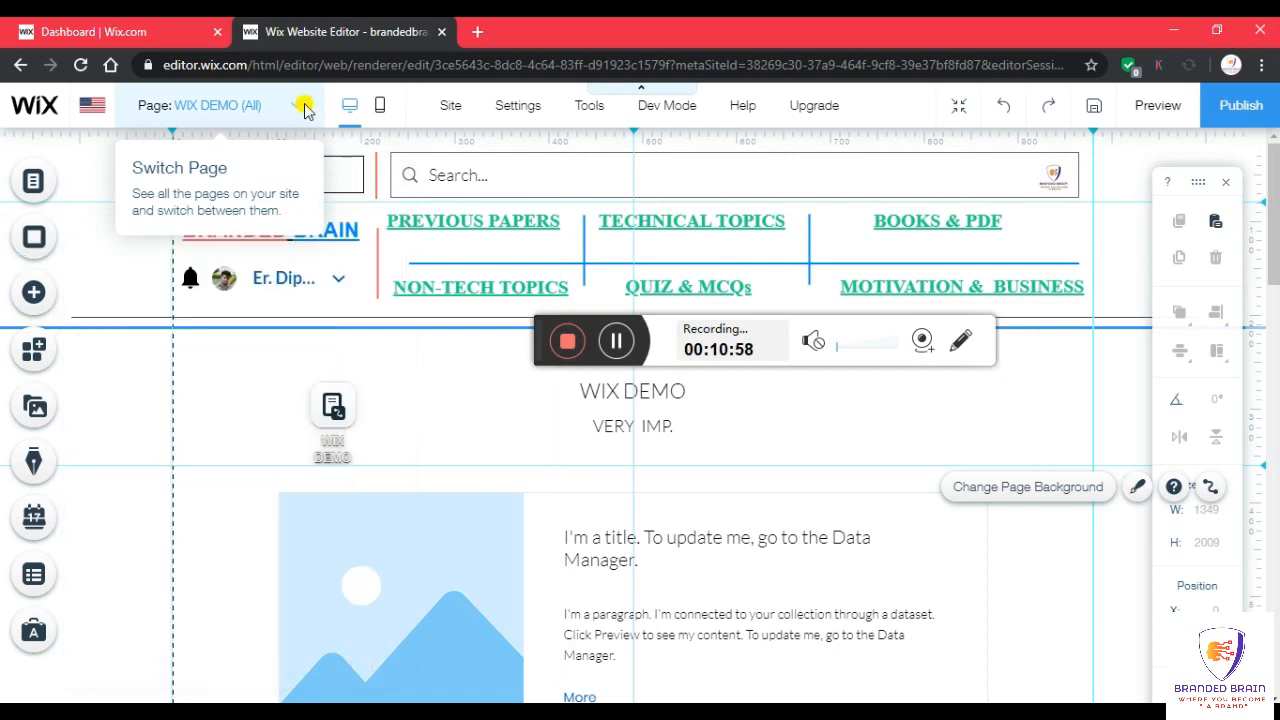
{"action": "left_click", "coordinate": [304, 108]}
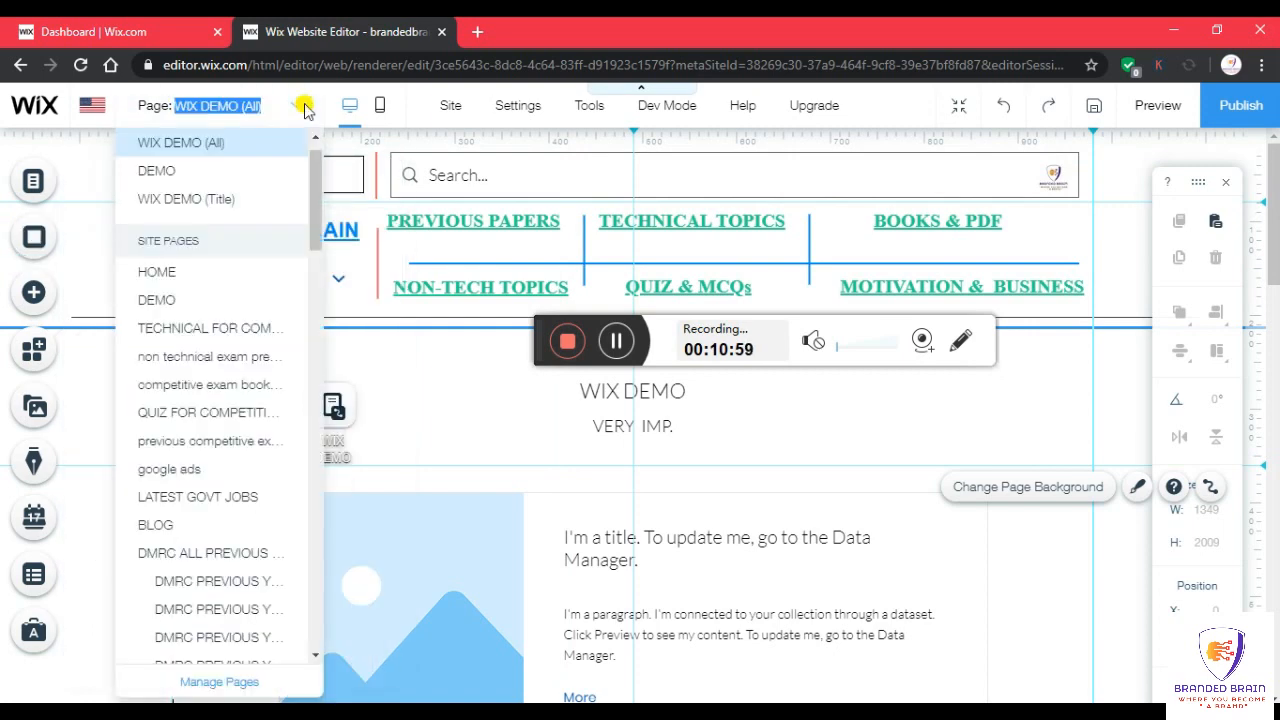
{"action": "left_click", "coordinate": [165, 176]}
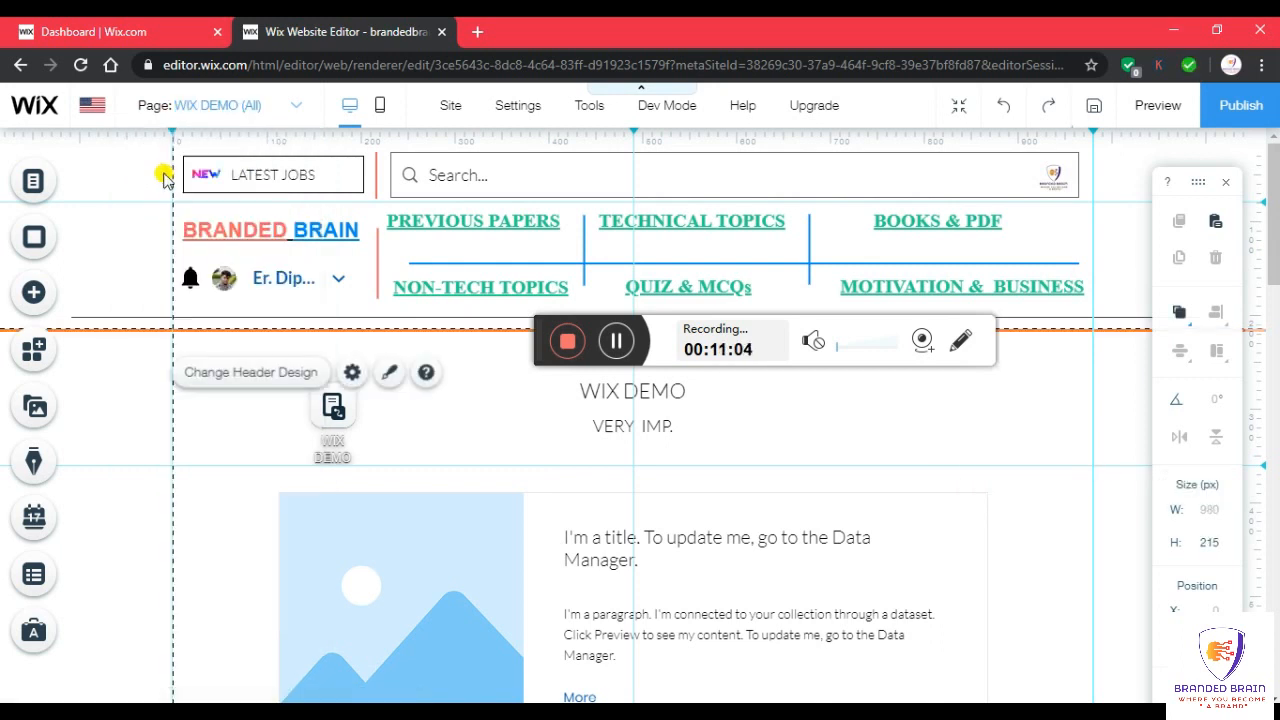